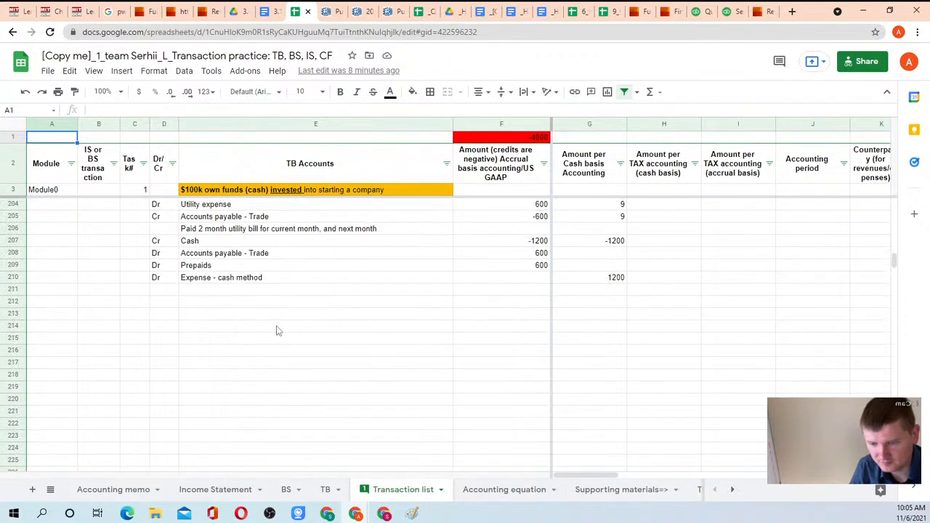
- Enter the transaction description "We sold services priced 10000 for a vehicle with fair value of 8000" in cell E212
left_click(231, 280)
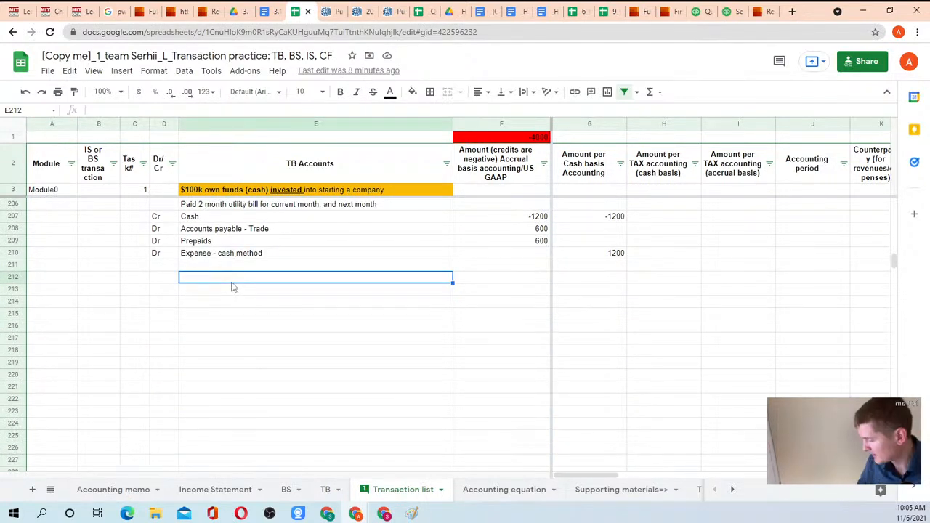
type("We sold ")
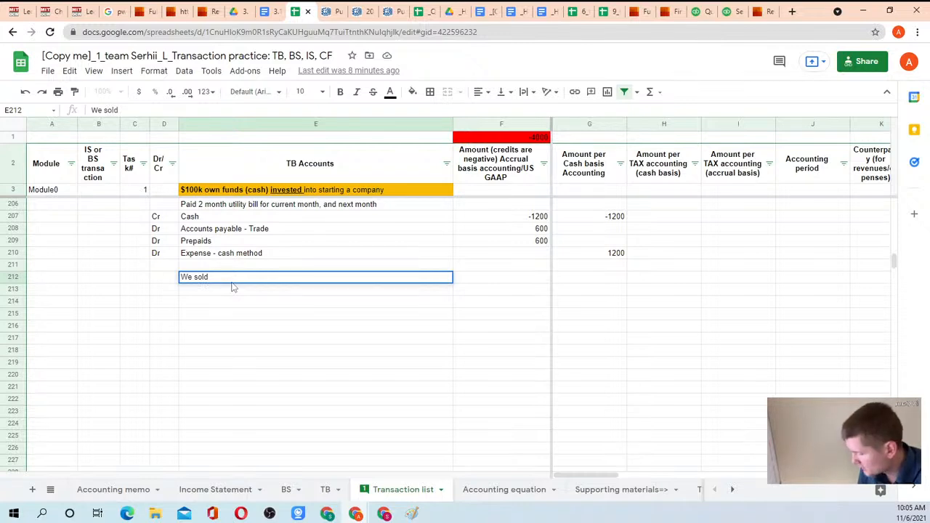
type("serv")
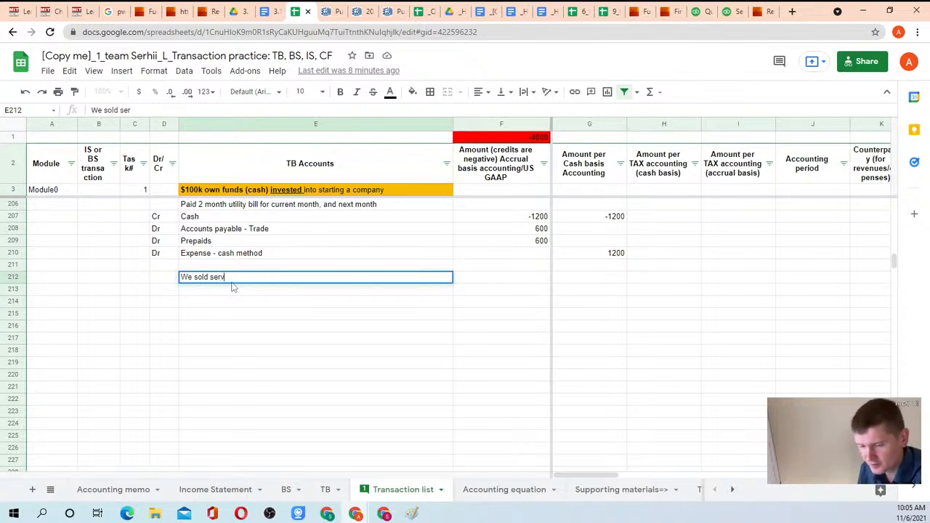
type("ice s priced")
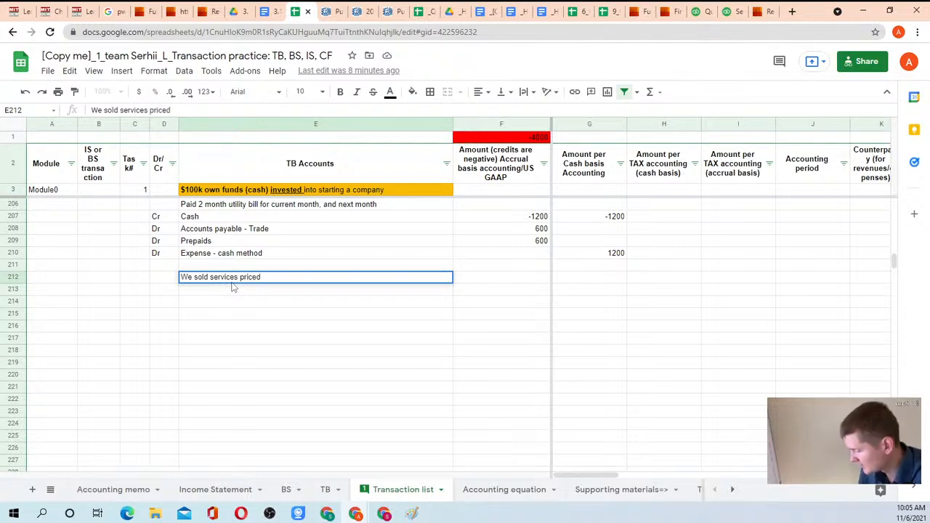
type(" 10000 ")
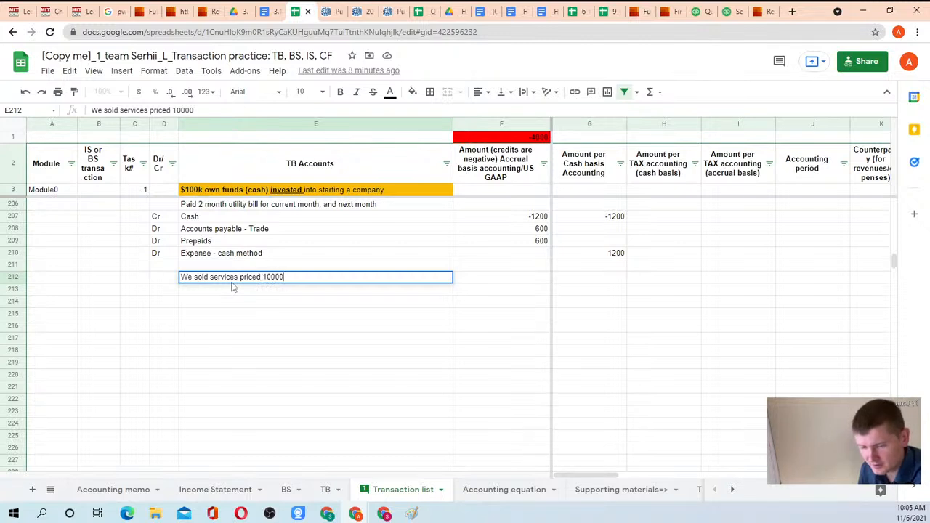
type("on")
key("BackSpace")
key("BackSpace")
type("for ")
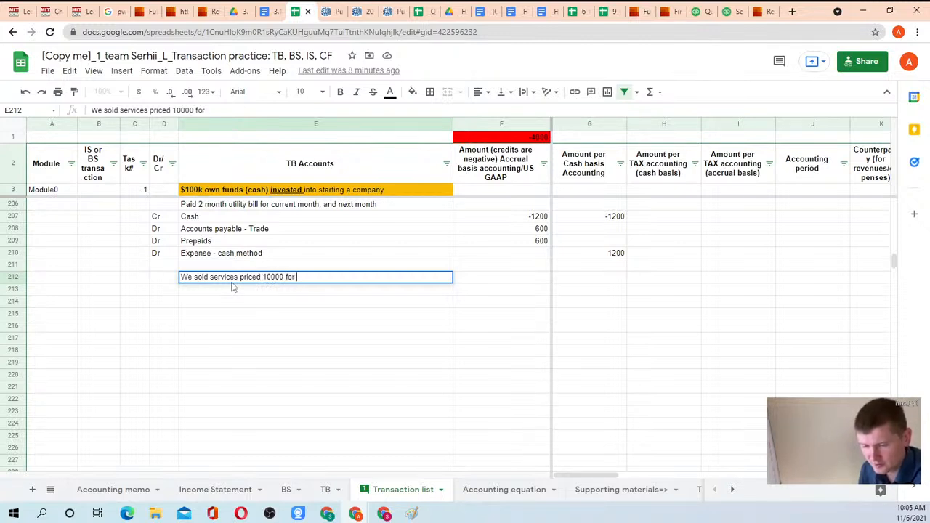
type("a vehicle ")
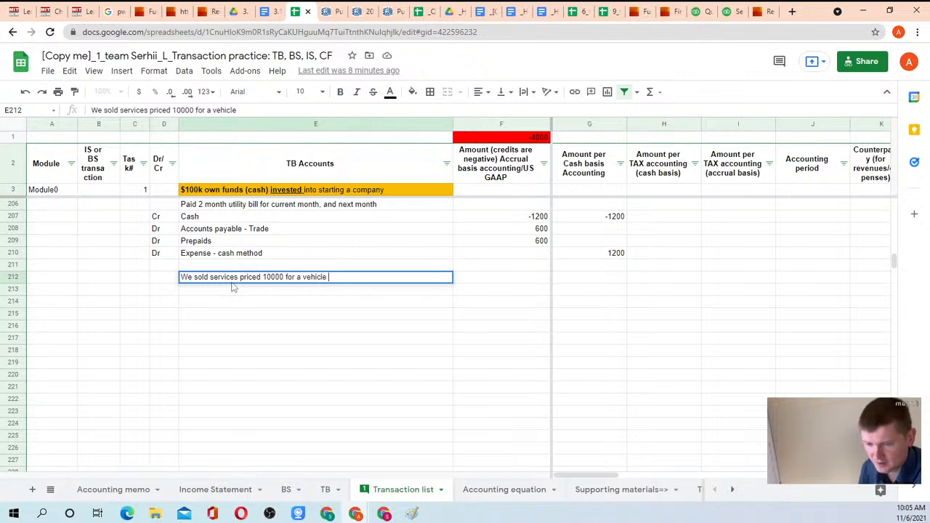
type("with ")
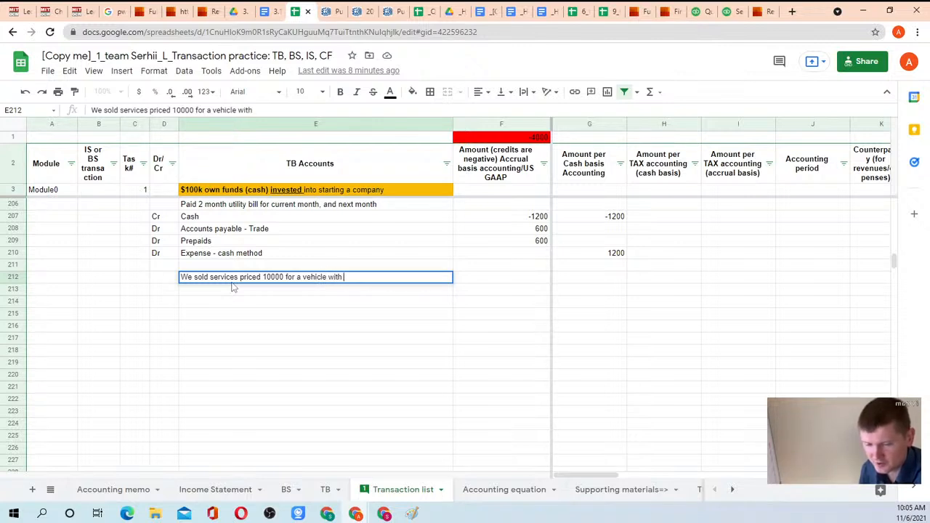
type("FMV")
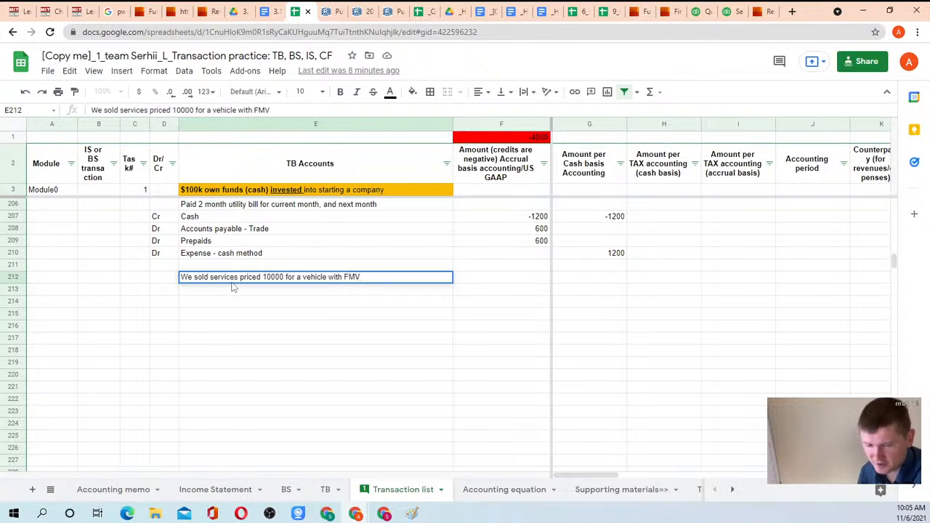
key("BackSpace")
key("BackSpace")
key("BackSpace")
key("BackSpace")
type("fair v")
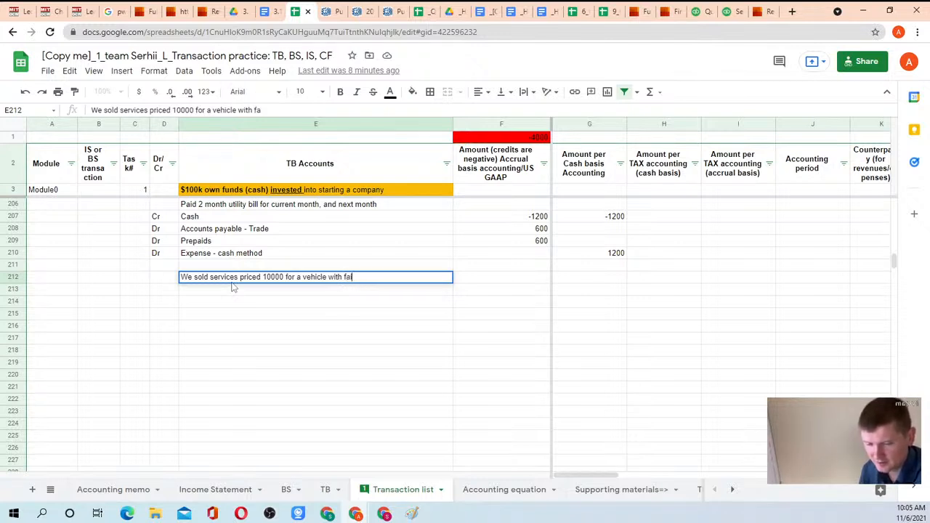
type("alue of")
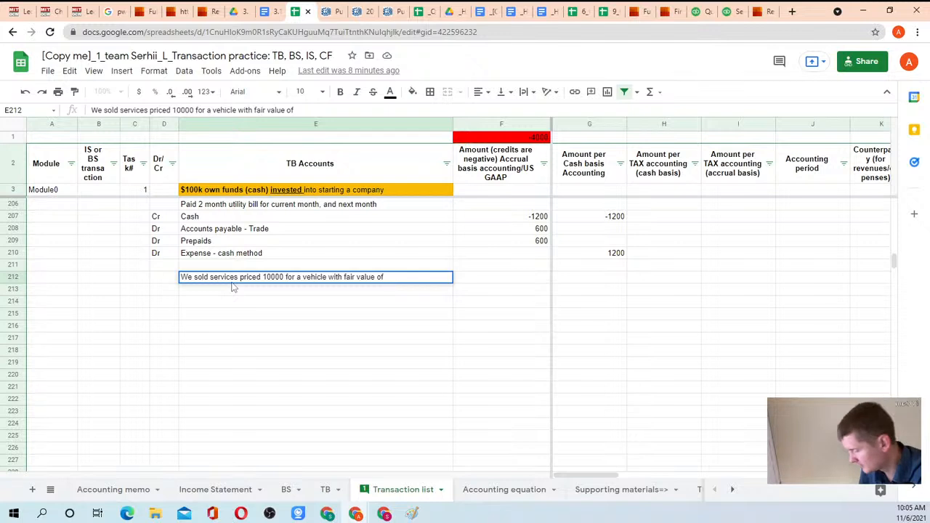
type(" 8000")
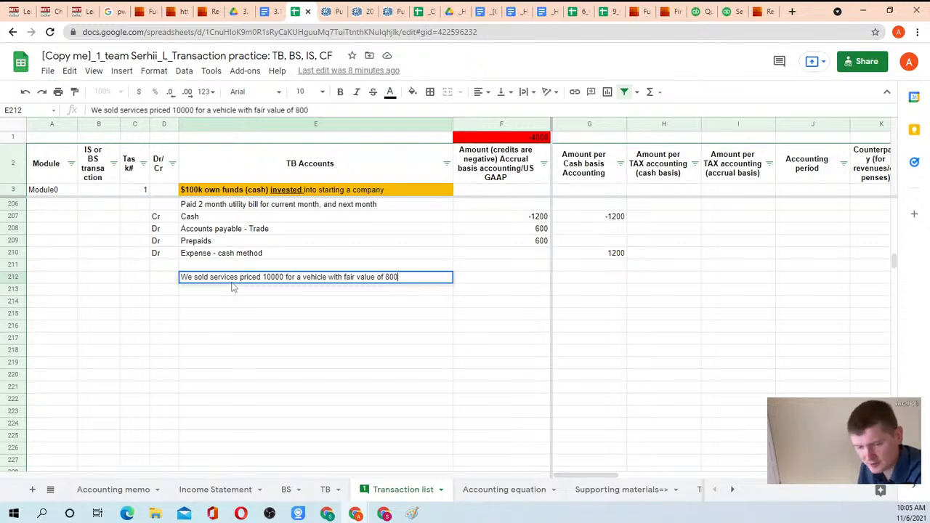
key("Return")
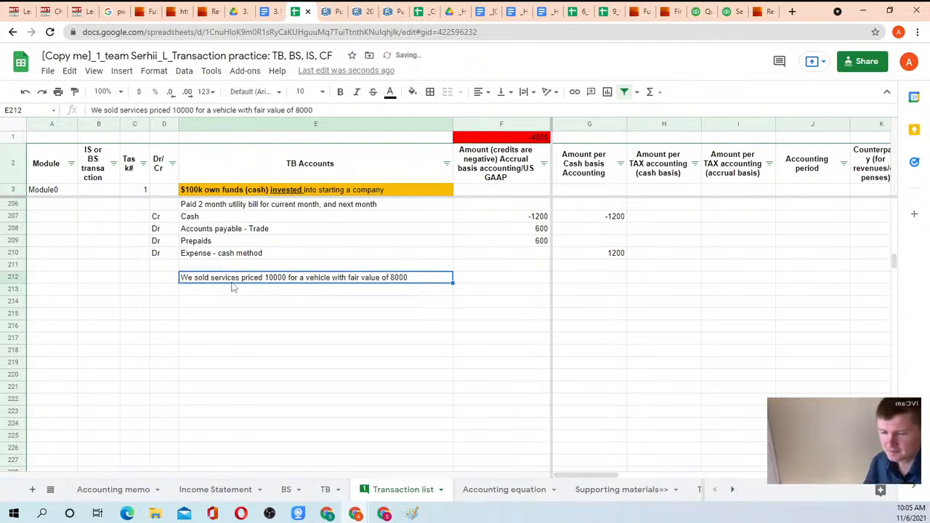
- Label the two entry lines beneath the description as Dr in D213 and Cr in D214
key("Left")
type("Dr")
key("Return")
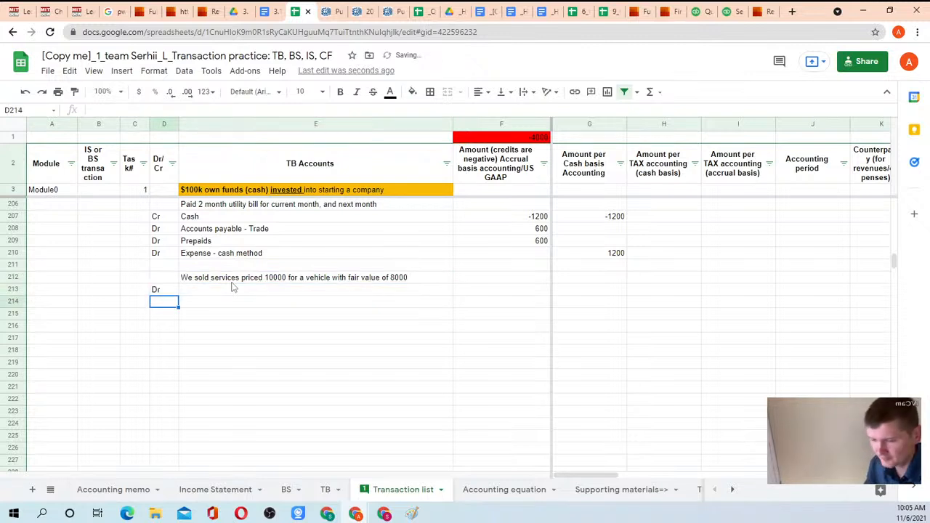
type("Cr")
key("Return")
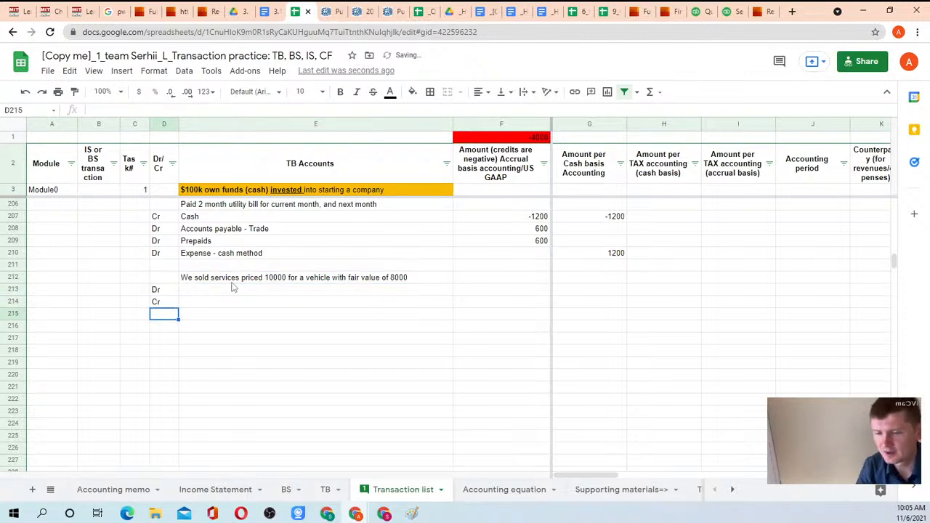
- Enter Vehicle as the debit account in cell E213
left_click(232, 287)
key("Up")
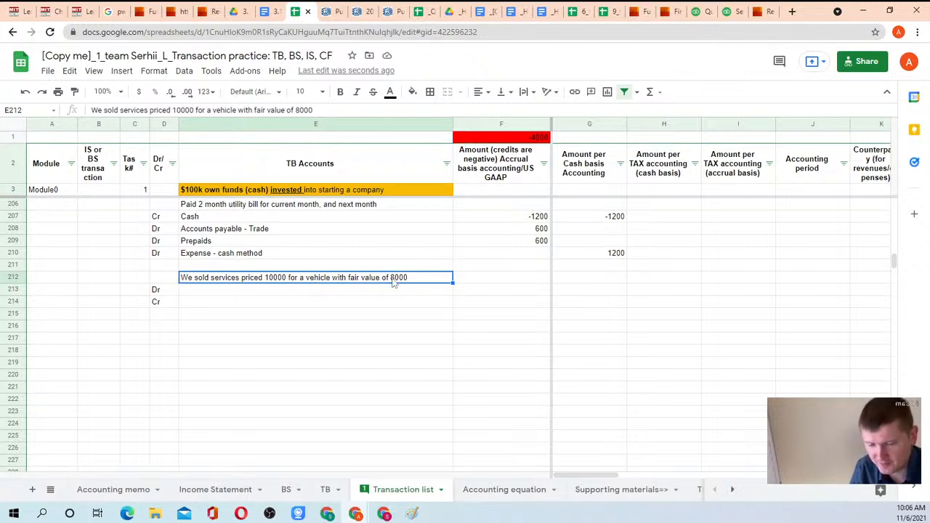
left_click(380, 294)
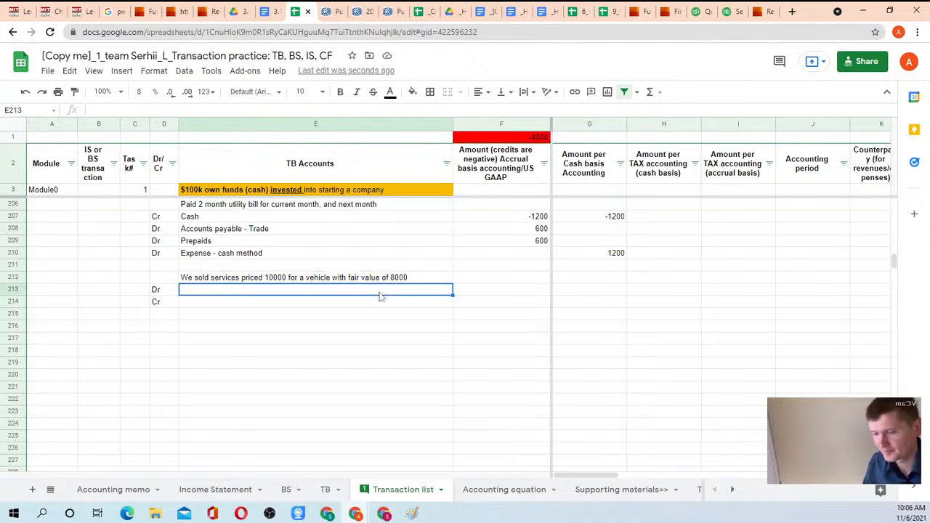
type("Ve")
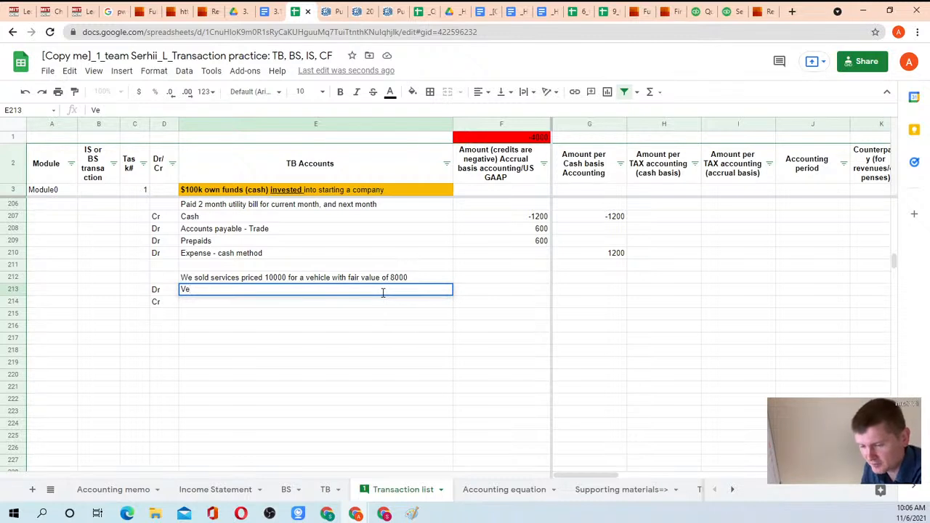
type("joc;e")
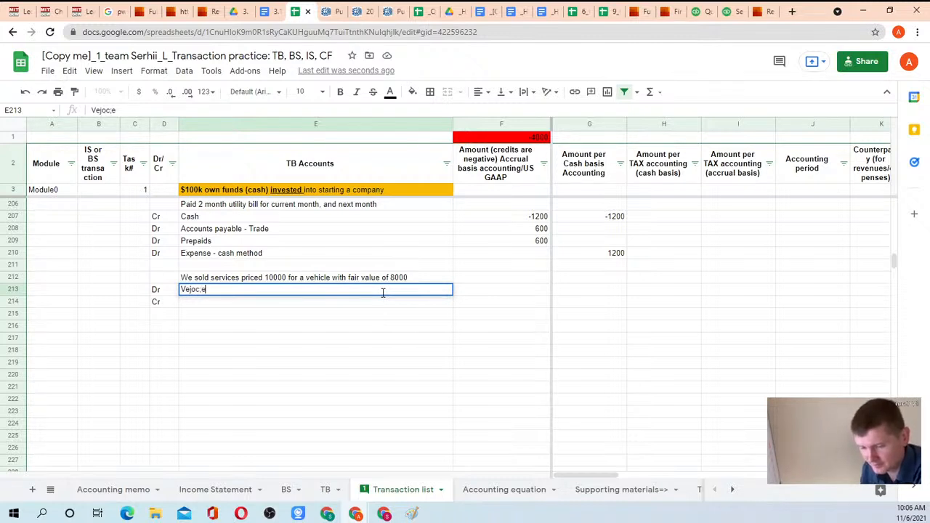
key("BackSpace")
key("BackSpace")
key("BackSpace")
key("BackSpace")
key("BackSpace")
key("BackSpace")
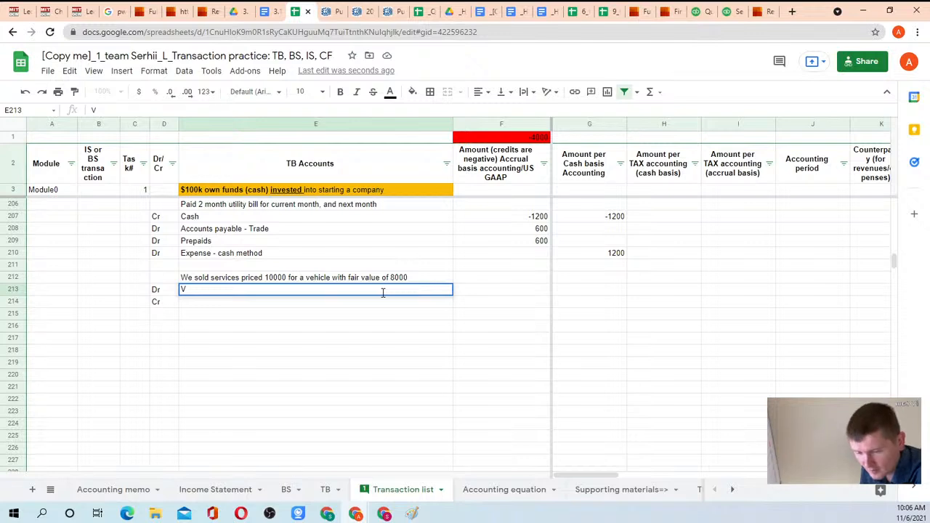
type("hicle")
key("Return")
- Enter 8000 as the accrual-basis amount for the Vehicle debit line in F213
key("Up")
key("Right")
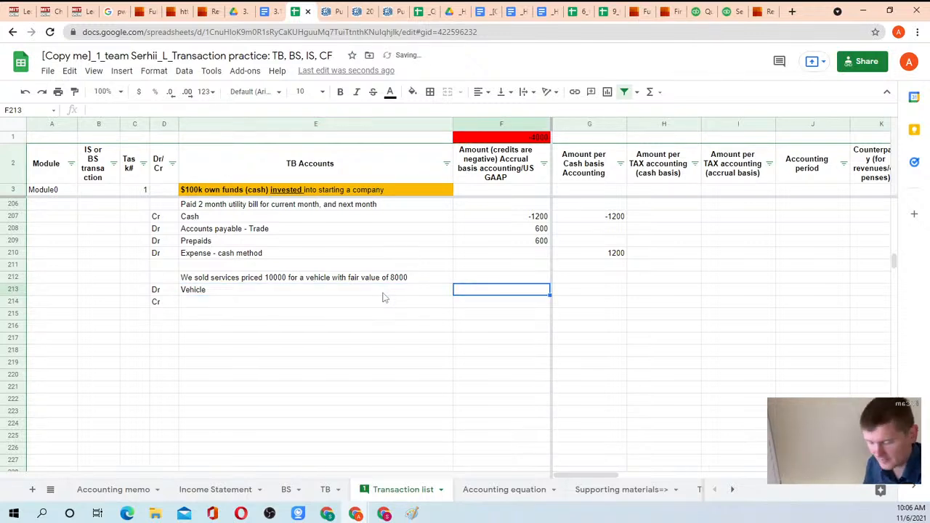
type("8000")
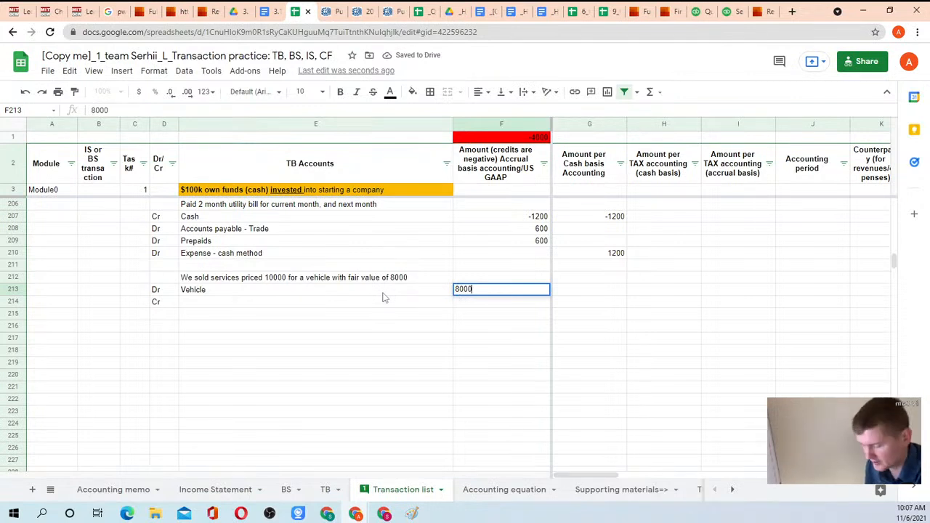
key("Return")
key("Up")
key("Left")
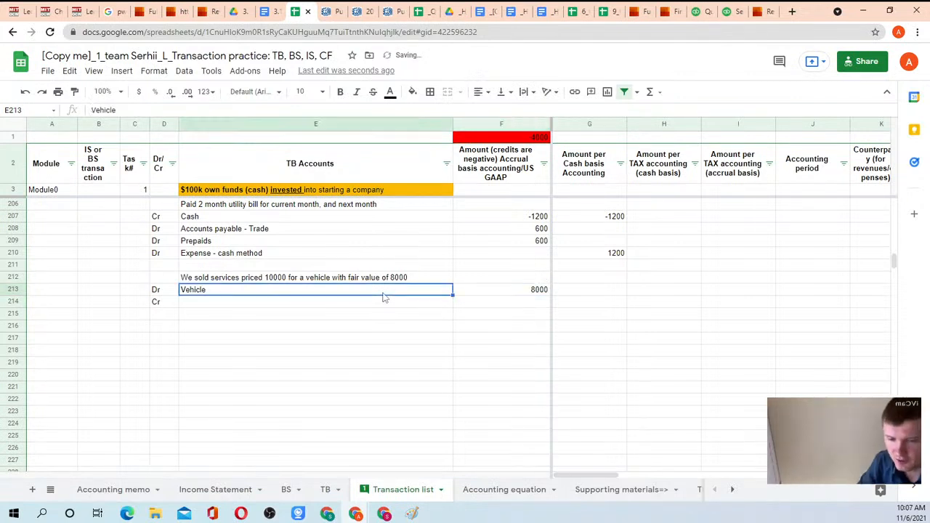
key("Right")
key("Left")
key("Left")
key("Right")
key("Right")
key("Left")
key("Left")
key("Right")
key("Right")
key("Left")
key("Left")
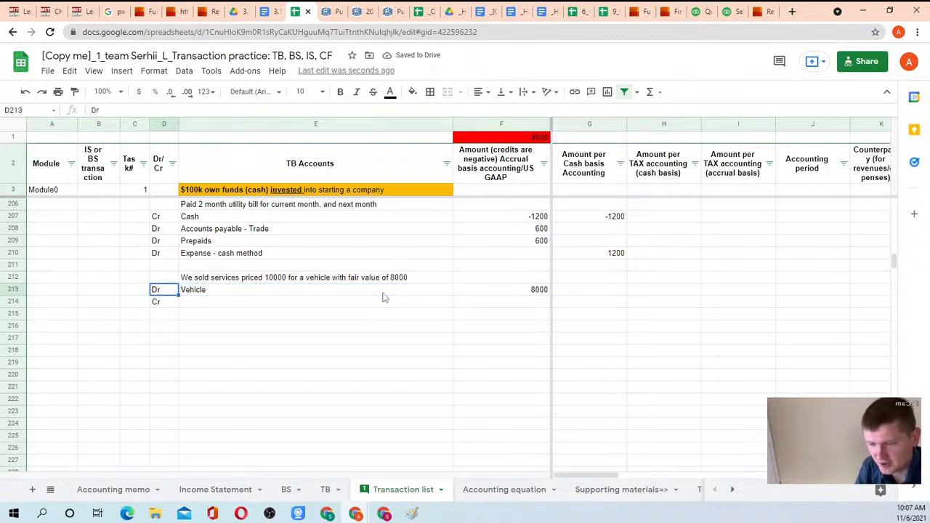
- Fill the credit account in E214 with a reference to Revenue - services (C27) on the TB sheet
left_click(384, 297)
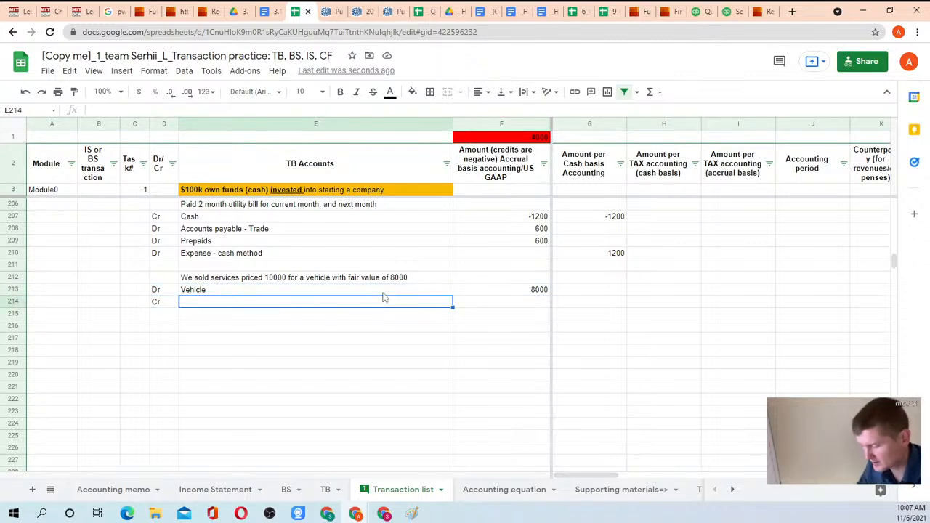
type("=")
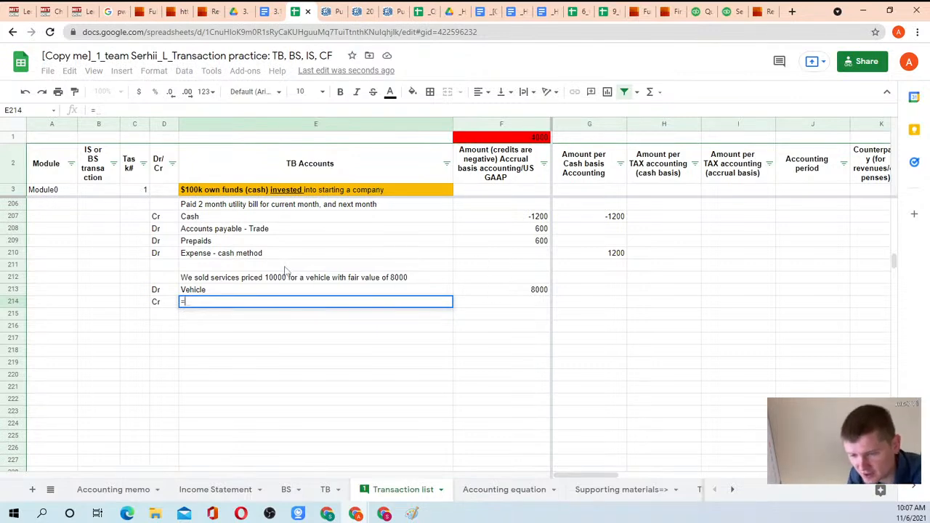
scroll(286, 274, "up", 2)
scroll(285, 273, "up", 1)
scroll(285, 273, "down", 1)
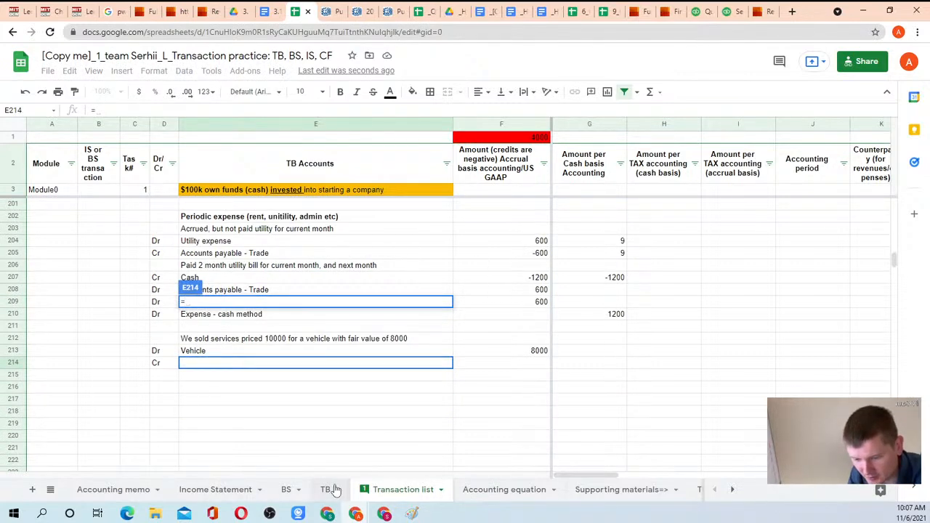
left_click(325, 489)
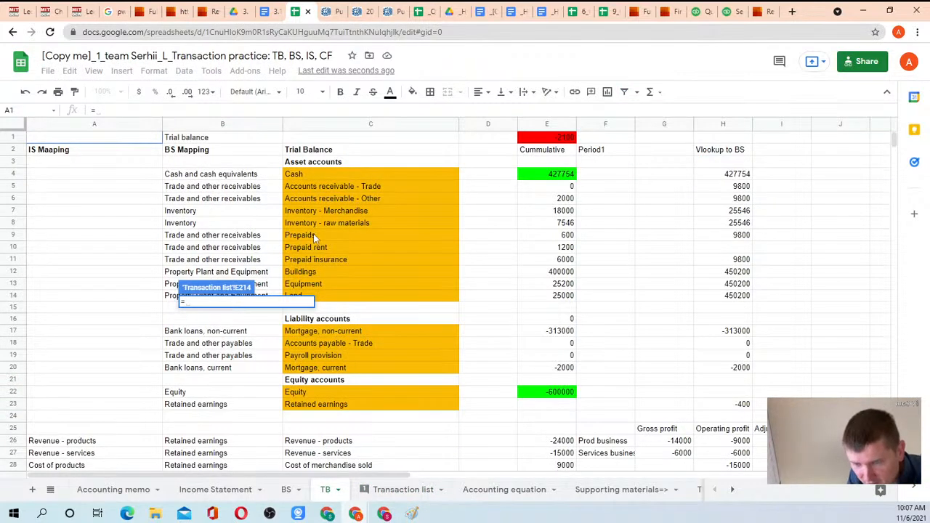
scroll(339, 227, "down", 3)
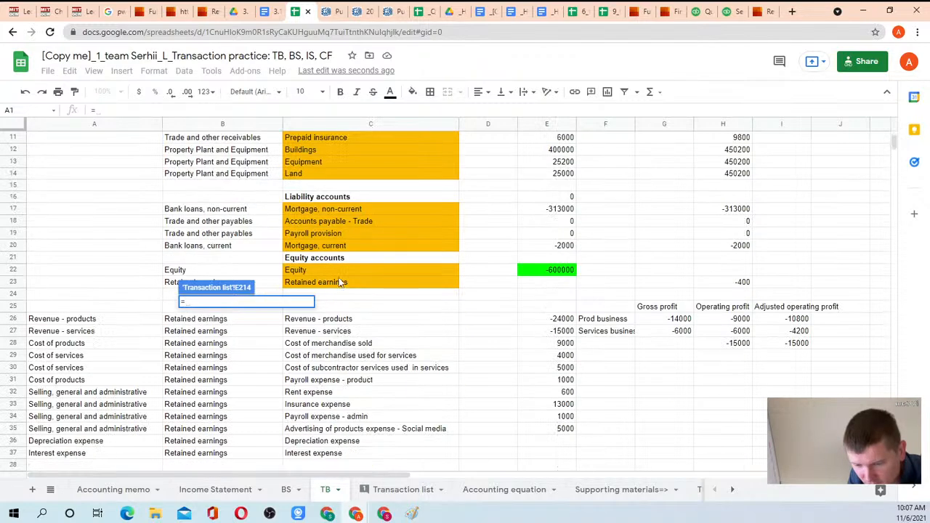
left_click(336, 331)
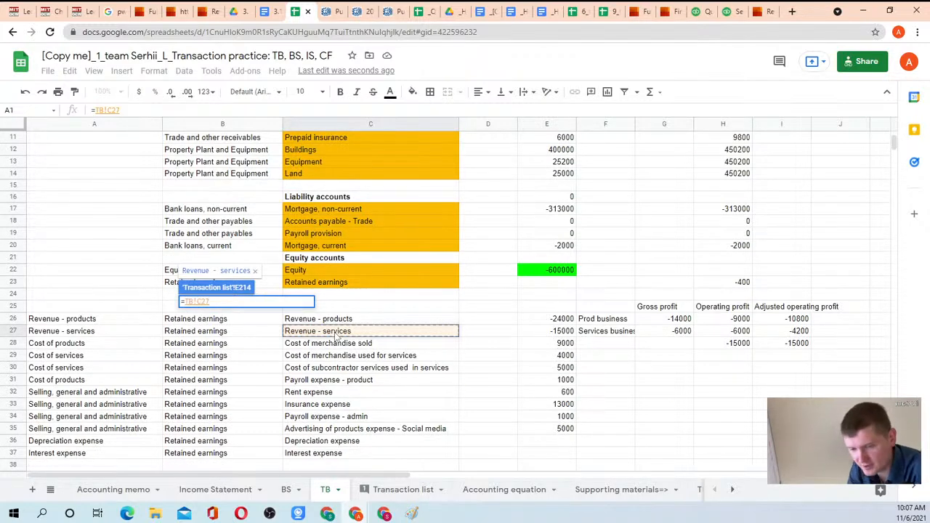
key("Tab")
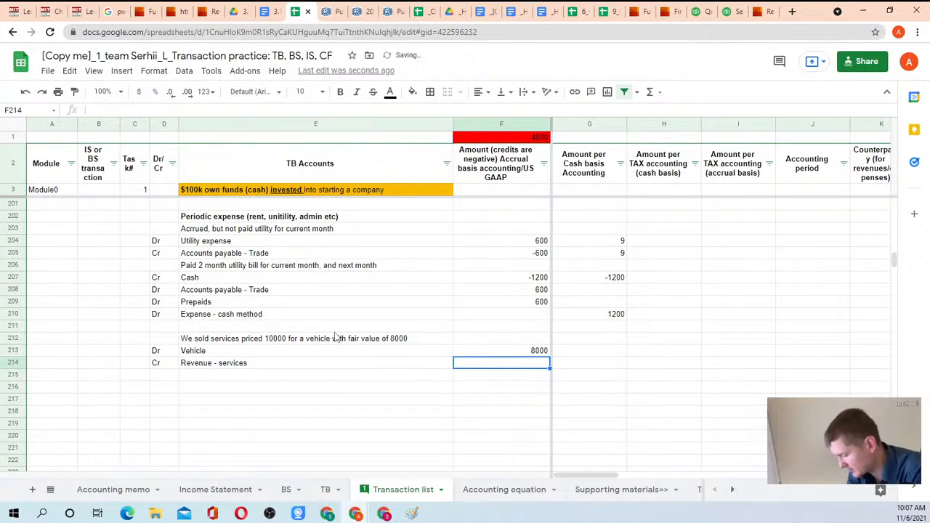
- Set the accrual-basis credit amount in F214 to a formula that negates the vehicle amount in F213
type("=-")
key("Up")
key("Return")
- Enter 0 as the cash-basis amount for both the Vehicle and Revenue - services lines in G213 and G214
key("Up")
key("Up")
key("Right")
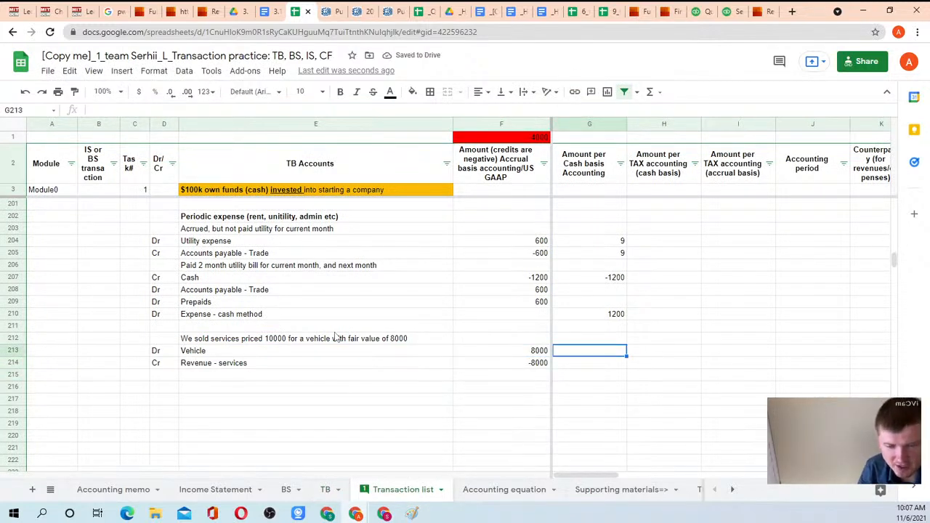
type("0")
key("Return")
type("0")
key("Return")
key("Up")
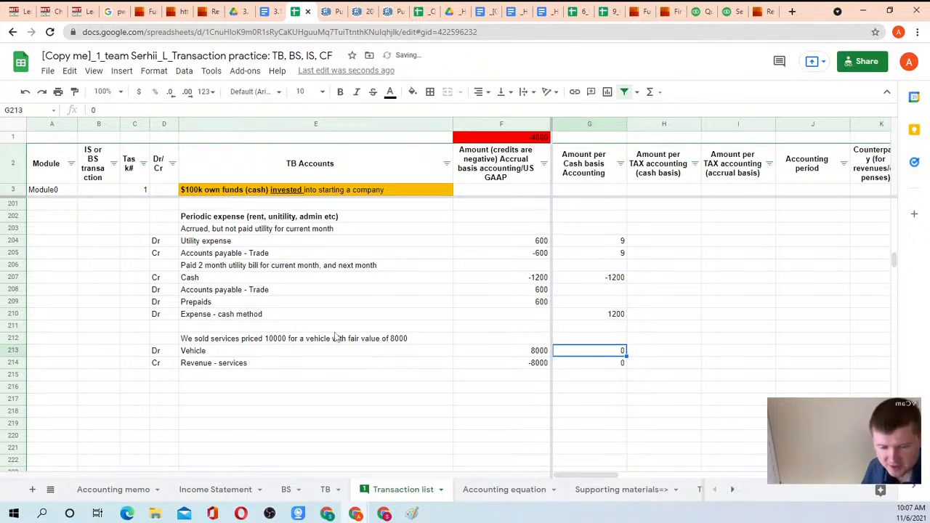
key("Up")
key("Left")
key("Left")
key("Right")
key("Right")
key("Left")
key("Left")
key("Right")
key("Right")
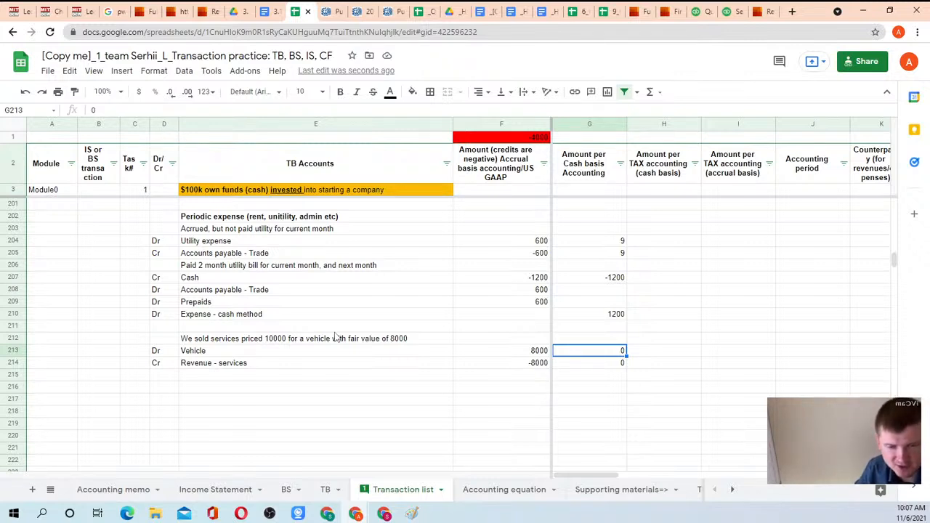
key("Right")
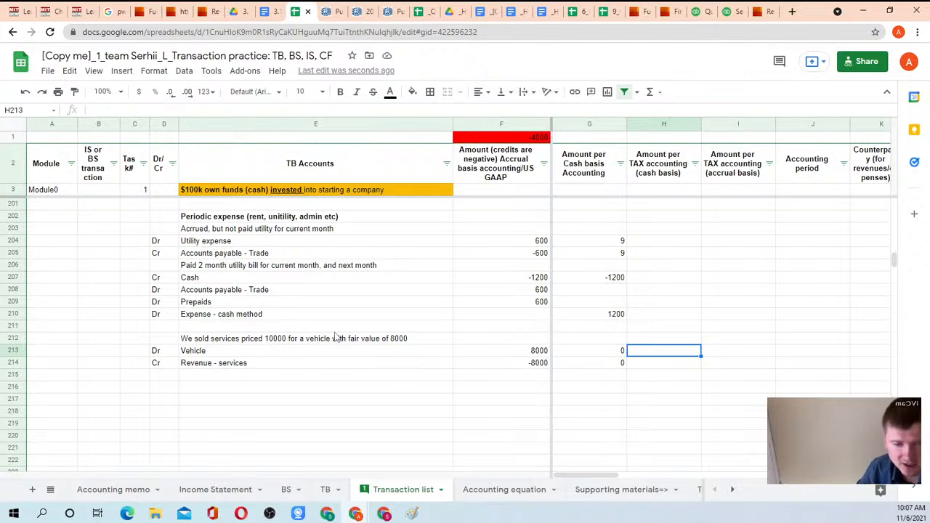
- Fill the cash-basis TAX amounts in H213 and H214 with formulas referencing the accrual amounts in F213 and F214
key("Right")
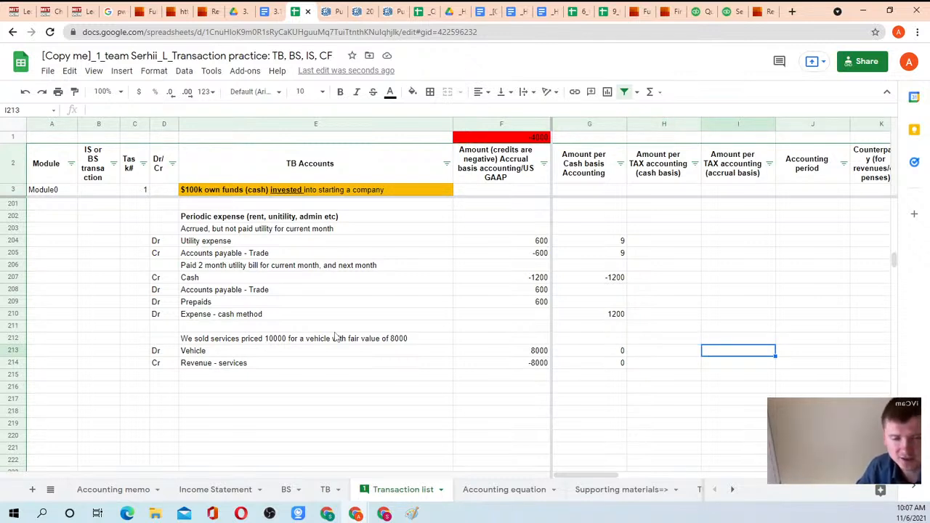
key("Left")
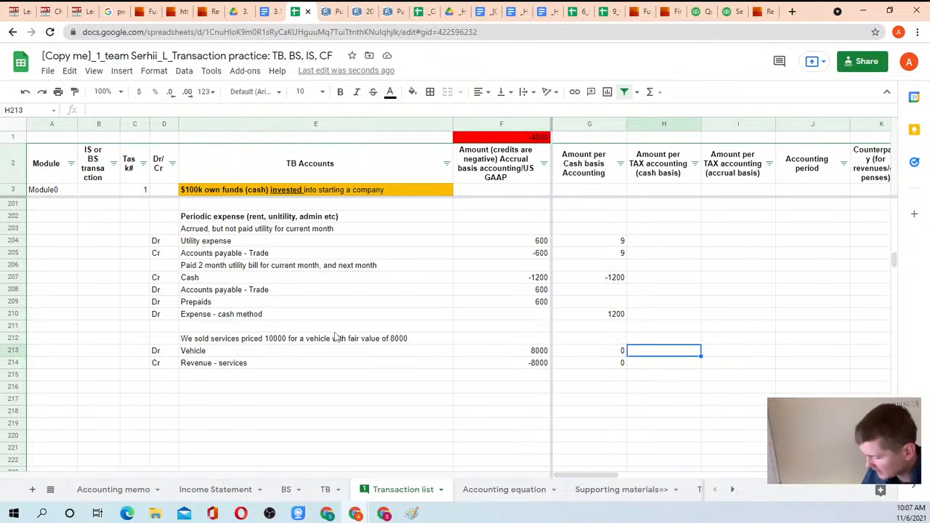
type("=")
key("Left")
key("Left")
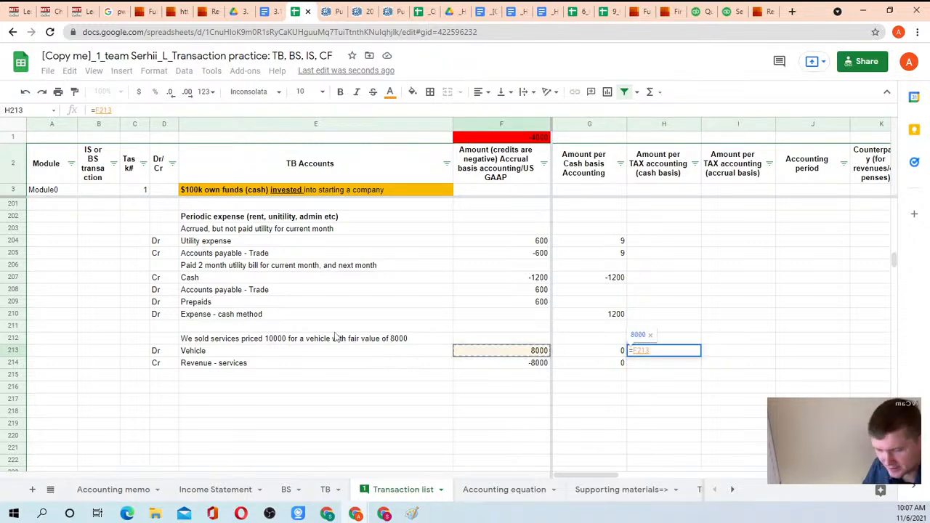
key("Return")
type("=")
key("Left")
key("Left")
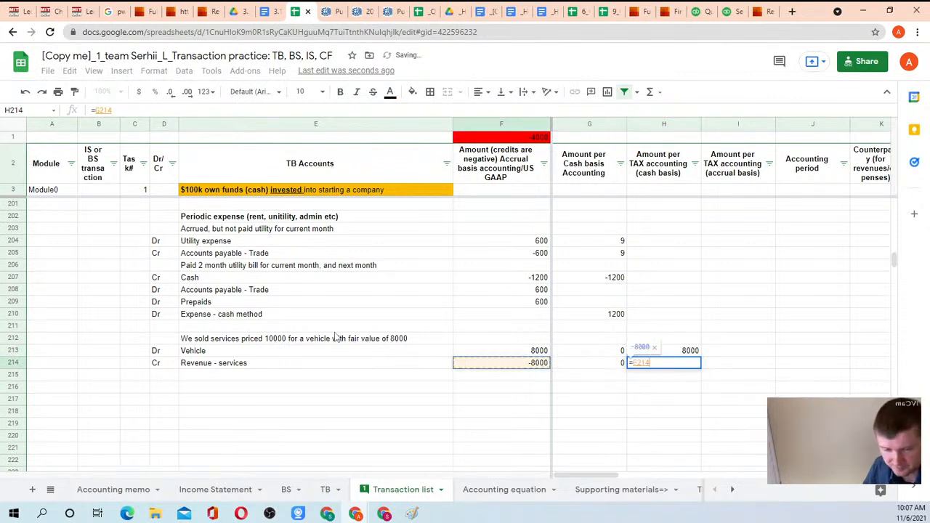
key("Return")
- Try to copy the cash-basis TAX formulas from H213:H214 into the accrual-basis TAX cells I213:I214
key("Up")
key("shift+Up")
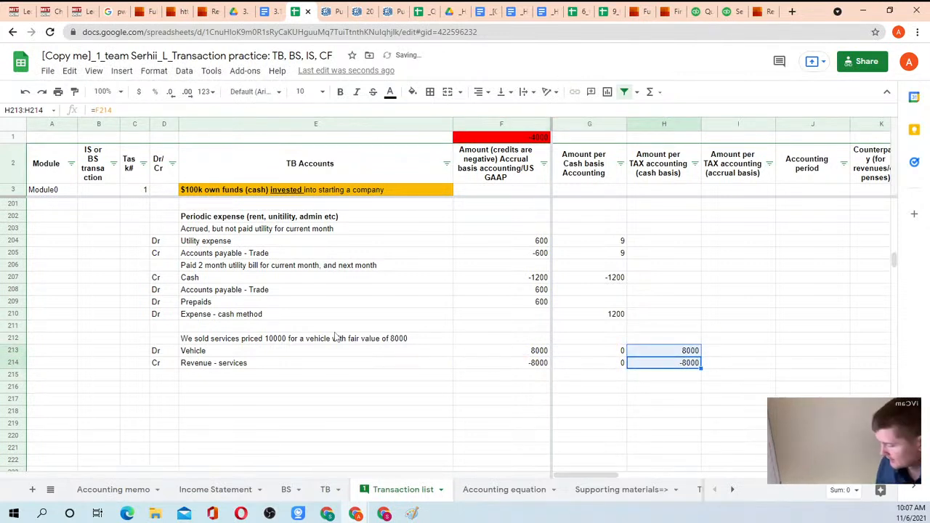
key("ctrl+c")
key("Right")
key("Up")
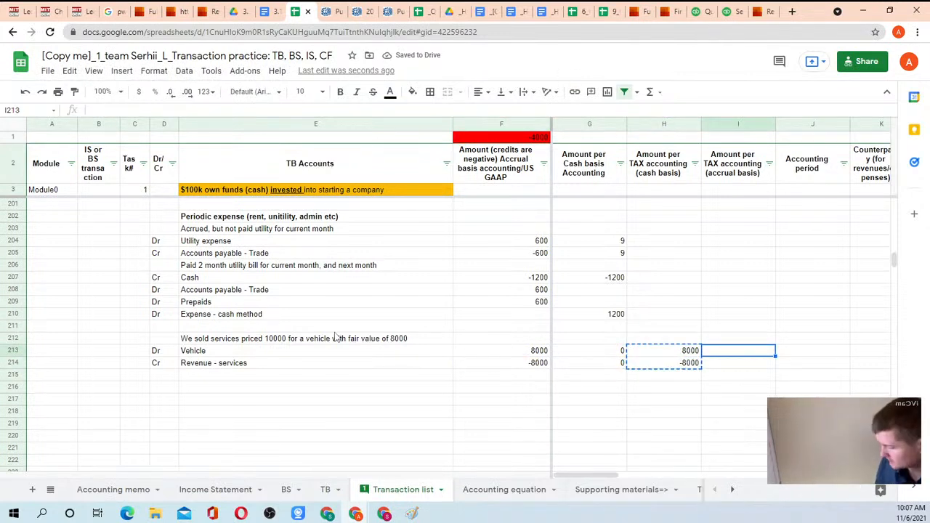
key("shift+Down")
key("ctrl+v")
- Set the accrual-basis TAX amounts in I213 and I214 to formulas referencing F213 and F214
key("shift+Up")
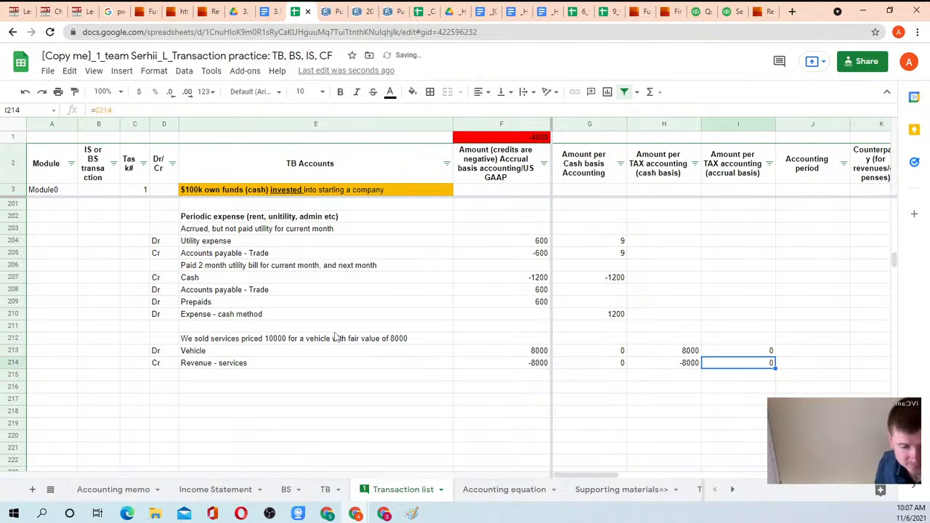
type("=")
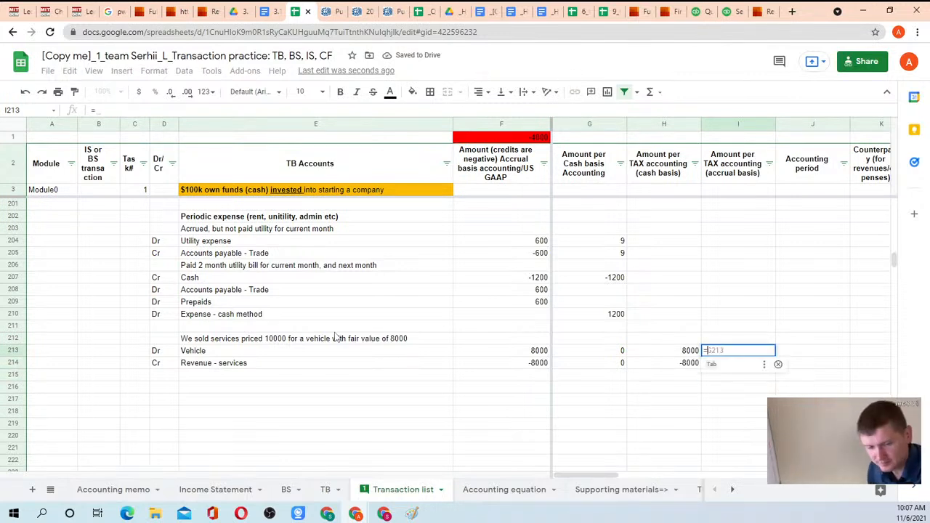
key("Left")
key("Left")
key("Left")
key("Return")
type("=")
key("Left")
key("Left")
key("Left")
key("Return")
- Review the Vehicle and Revenue - services amounts across the accrual, cash and TAX columns in rows 213 and 214
key("Up")
key("Left")
key("Left")
key("Left")
key("Left")
key("Left")
key("Right")
key("Right")
key("Right")
key("Right")
key("Right")
key("Right")
key("Right")
key("Right")
key("Left")
key("Left")
key("Left")
key("Left")
key("Left")
key("Left")
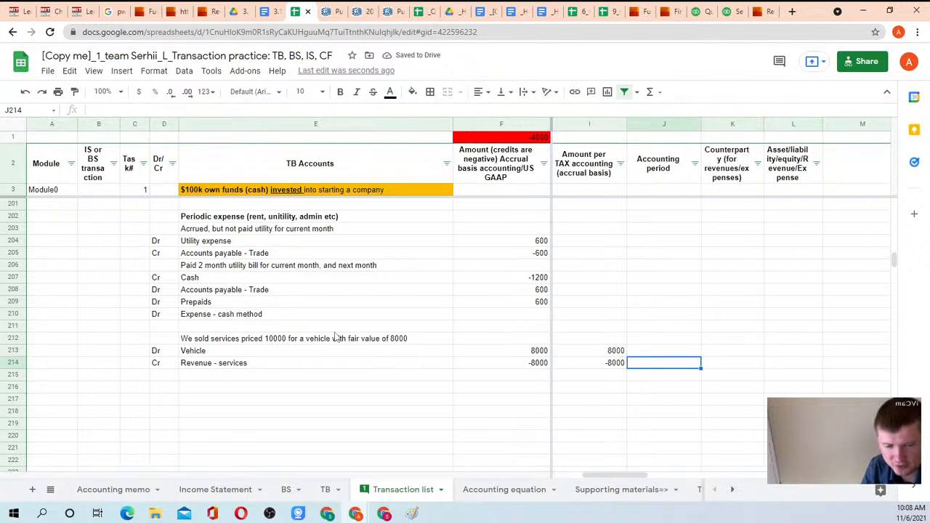
key("Right")
key("Right")
key("Right")
key("Right")
key("Left")
key("Left")
key("Left")
key("Left")
key("Up")
key("Right")
key("Right")
key("Right")
key("Down")
key("Left")
key("Left")
key("Left")
key("Right")
key("Up")
key("Down")
key("Right")
key("Right")
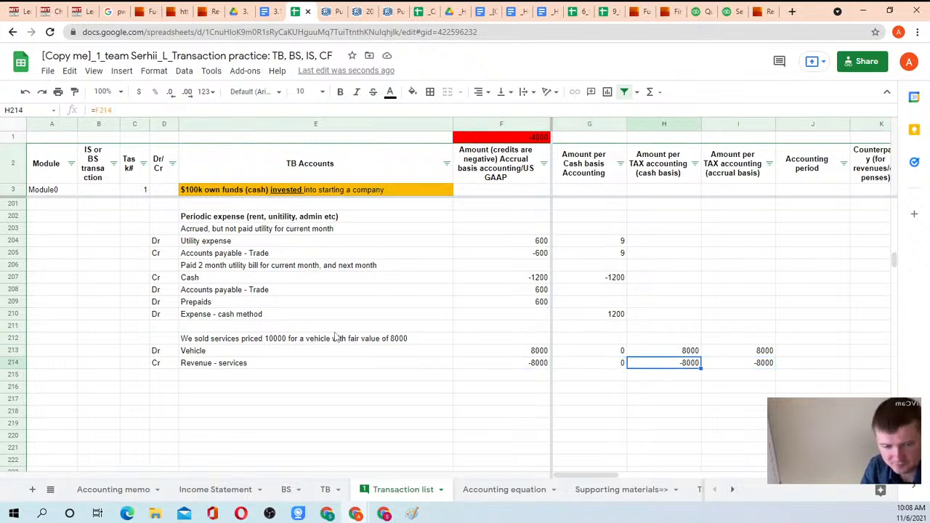
key("Left")
key("Left")
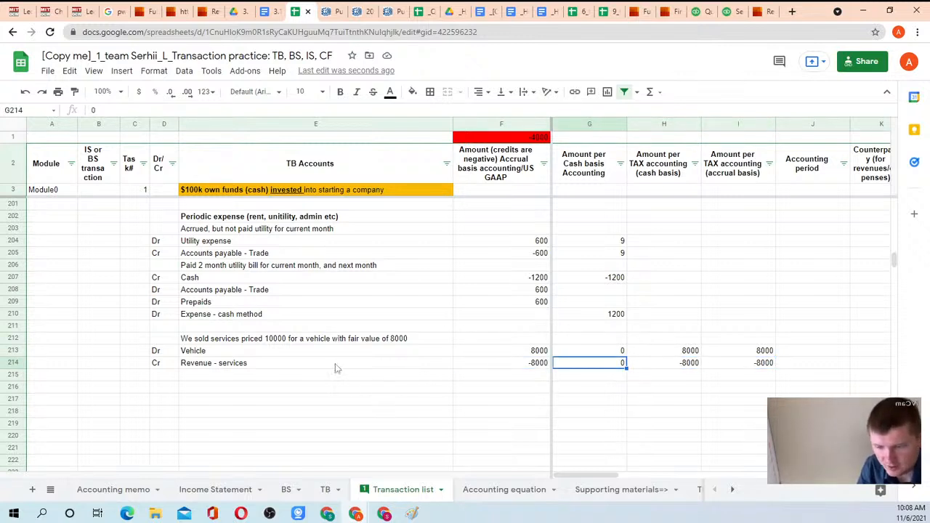
key("Left")
key("Up")
key("Down")
key("Up")
key("Down")
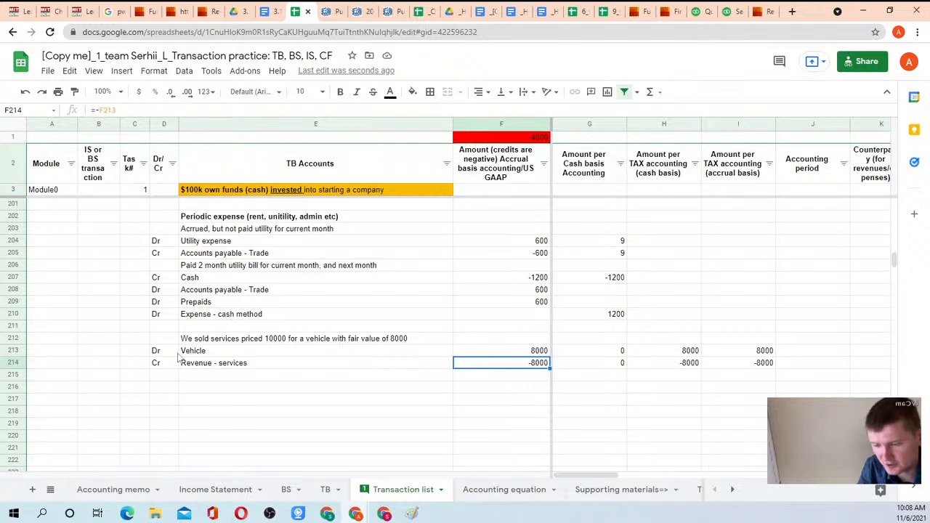
- Select the whole vehicle barter entry, including its description, across D212:I214 to examine it
left_click_drag(167, 351, 730, 365)
left_click(730, 366)
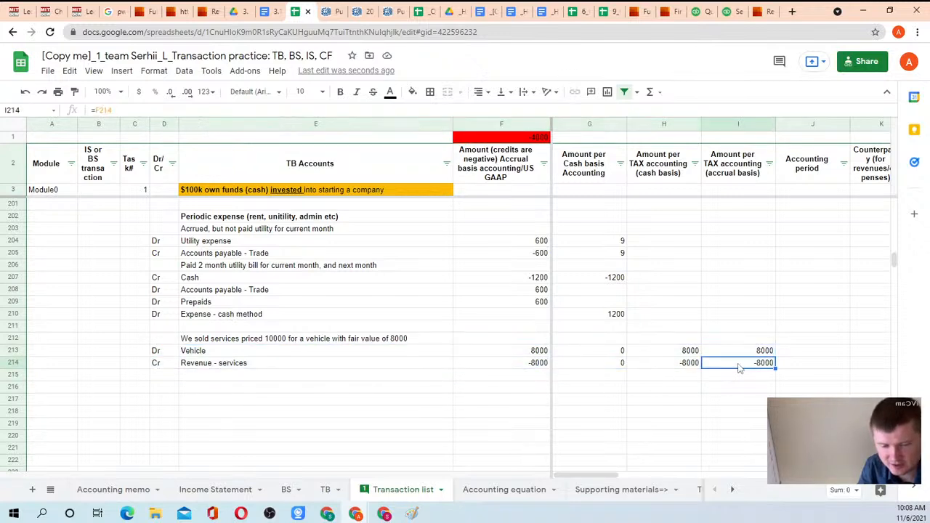
left_click_drag(161, 351, 763, 366)
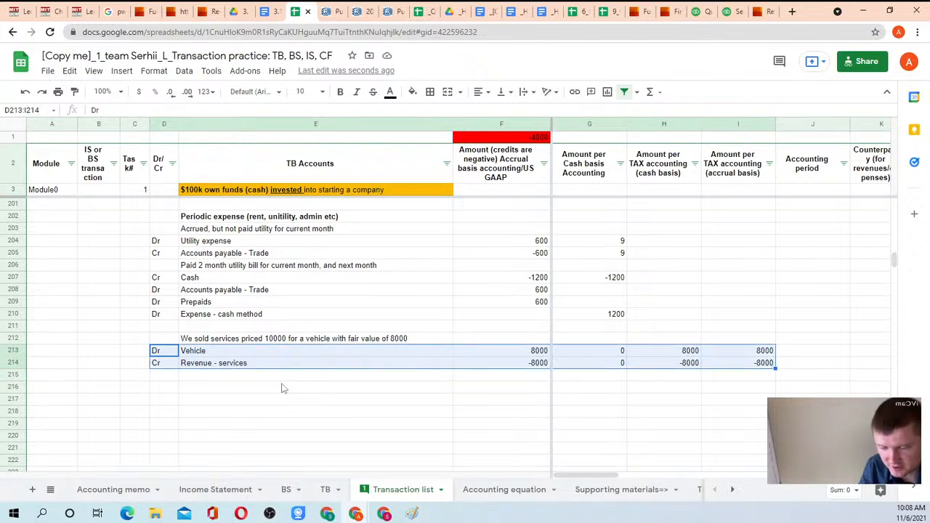
left_click_drag(173, 343, 737, 367)
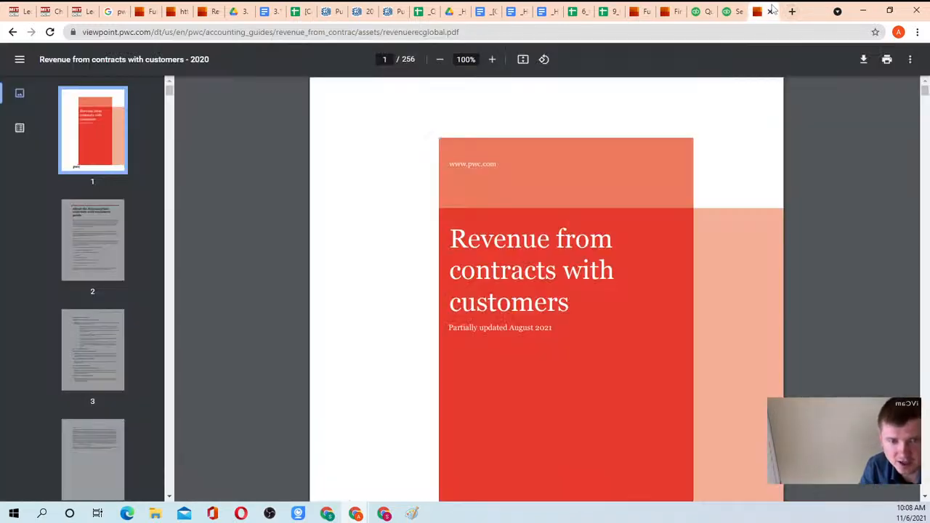
- Switch to the PwC "Revenue from contracts with customers" PDF and go to page 11, section 1.2 on the revenue standard
left_click(759, 11)
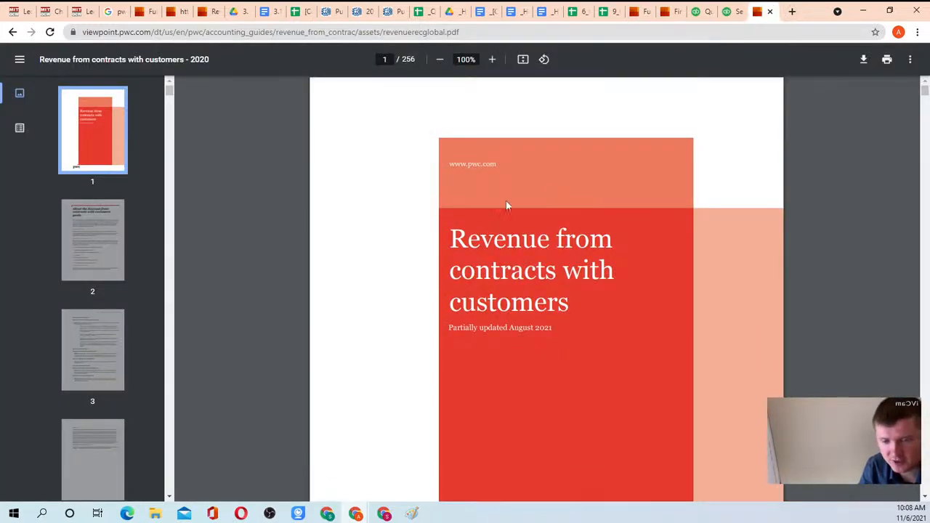
left_click(637, 11)
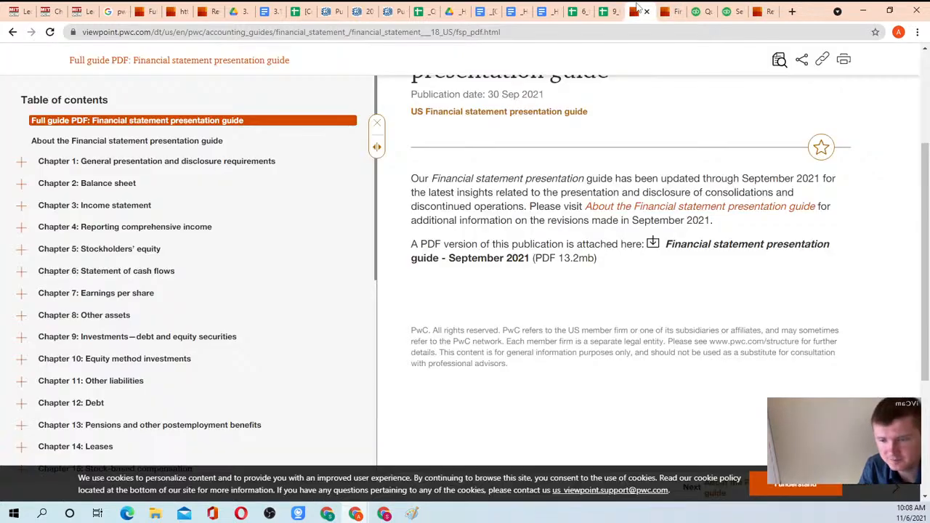
left_click(666, 9)
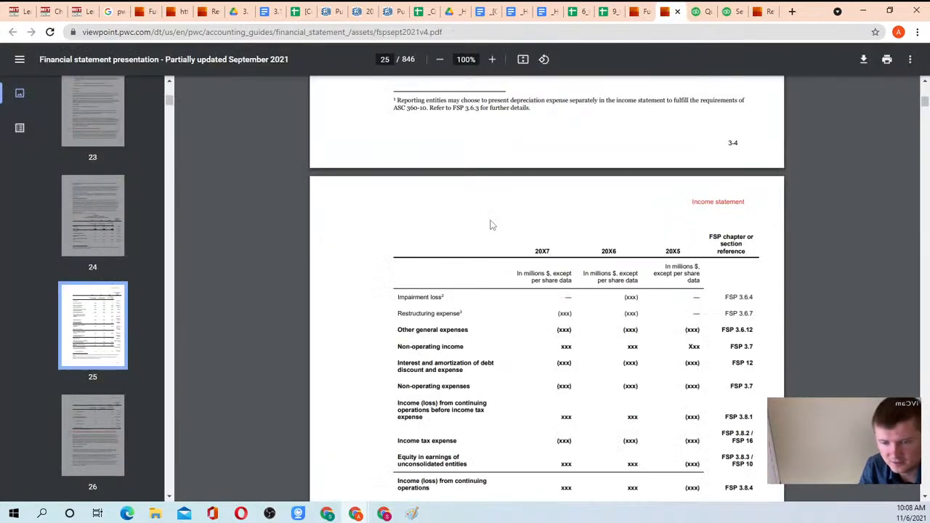
left_click(759, 12)
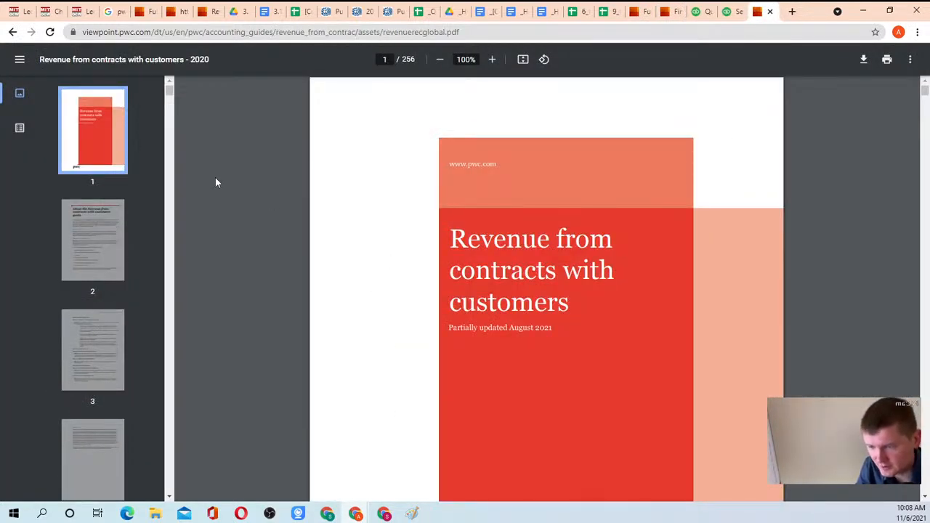
scroll(96, 219, "down", 5)
scroll(102, 196, "down", 10)
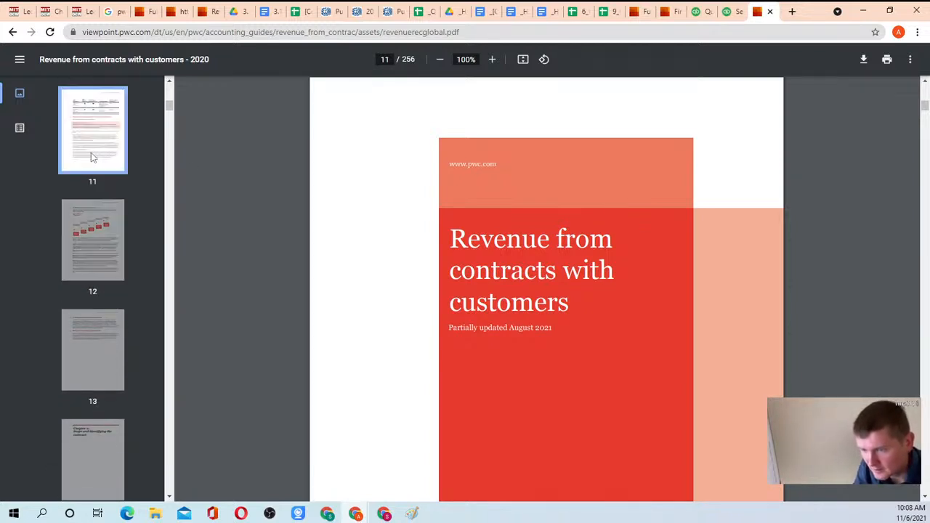
left_click(93, 156)
scroll(449, 292, "down", 1)
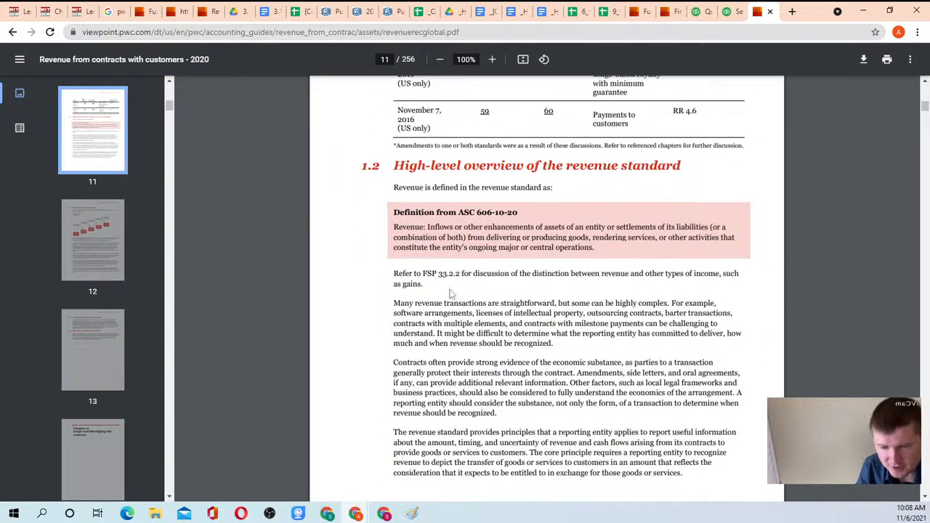
- Examine the ASC 606-10-20 definition of revenue, highlighting the definition and its wording on assets
scroll(449, 293, "down", 1)
left_click_drag(394, 169, 592, 180)
left_click(601, 192)
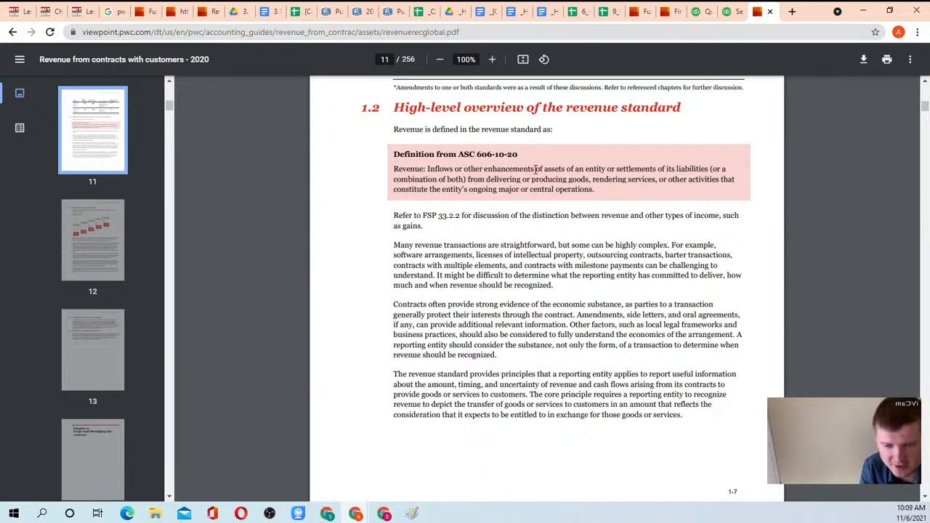
left_click_drag(544, 168, 580, 168)
left_click(585, 168)
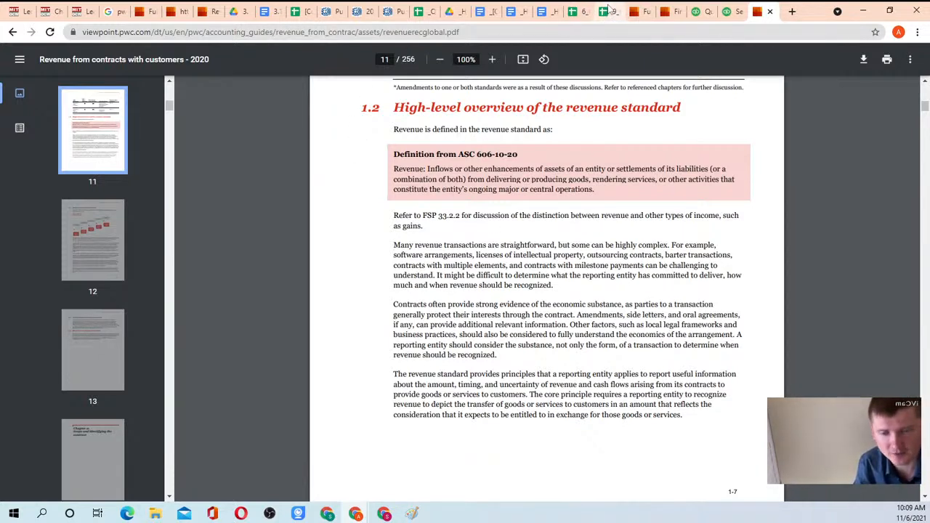
- Switch back to the transaction list spreadsheet and enter "We sold 5000 worth of services in exchange for personal services (home kitchen remodel)" in E216
left_click(299, 11)
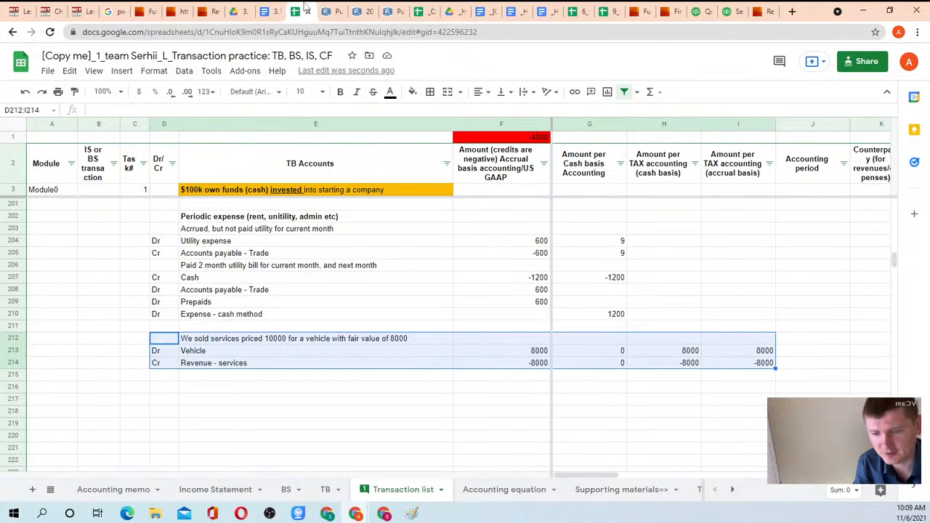
scroll(207, 363, "down", 2)
left_click(174, 326)
left_click(213, 329)
type("We sold ")
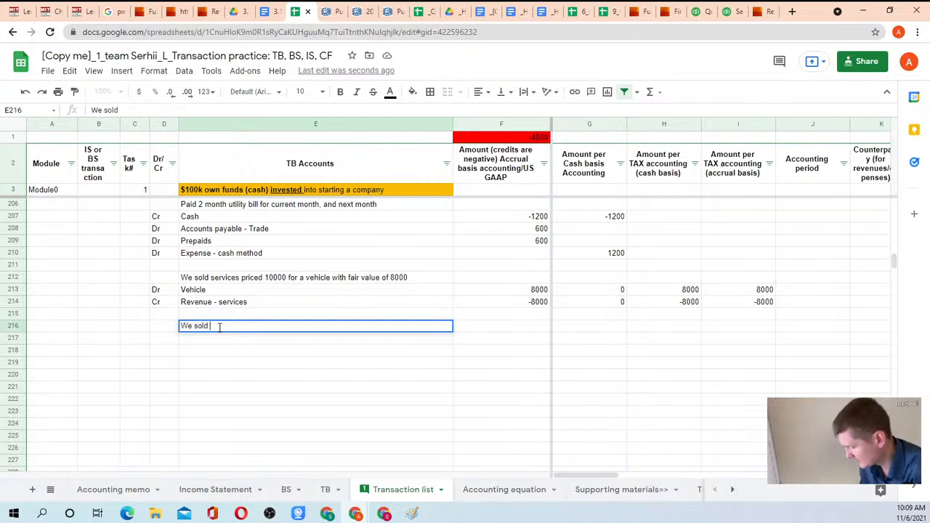
type("5000 w")
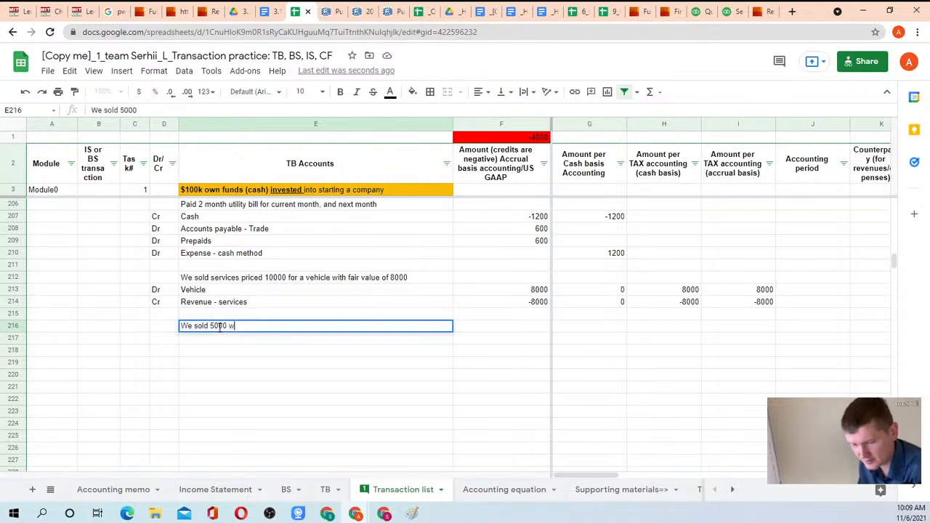
type("orth of")
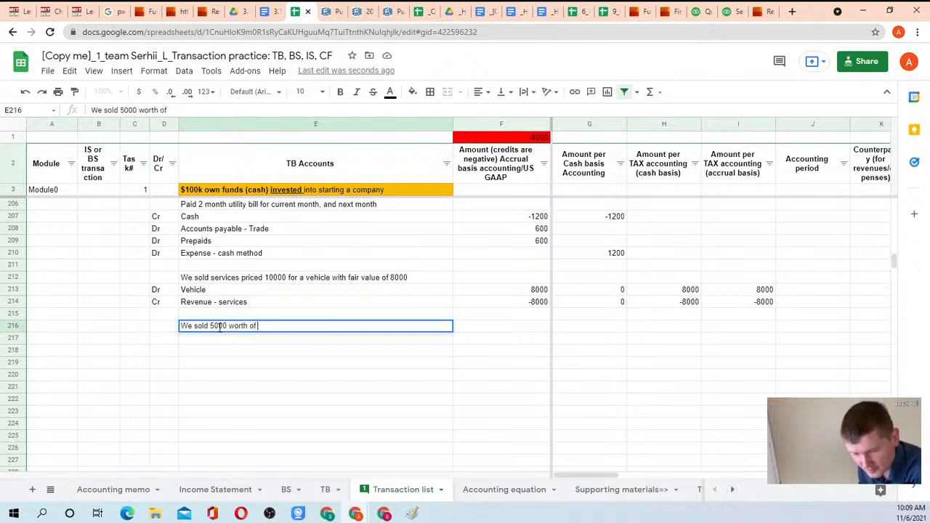
type(" services")
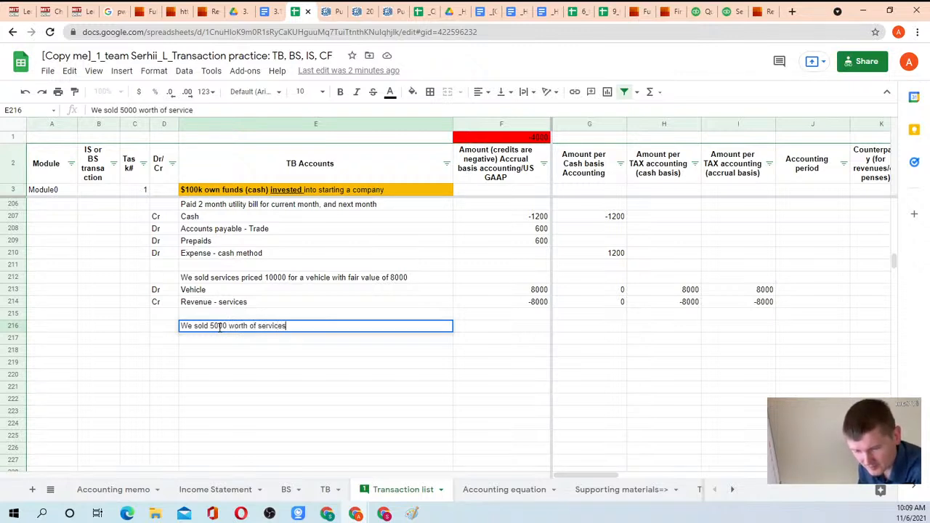
type(" in axc")
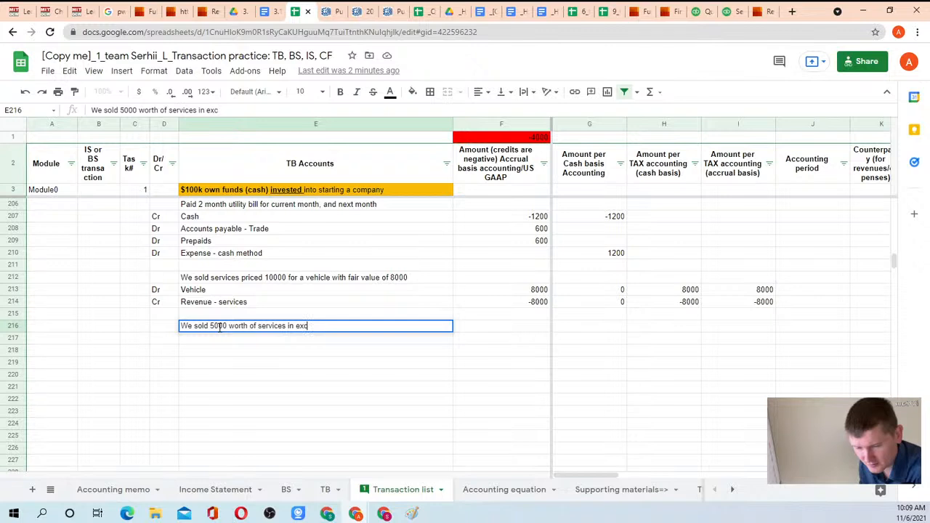
type("hange for per")
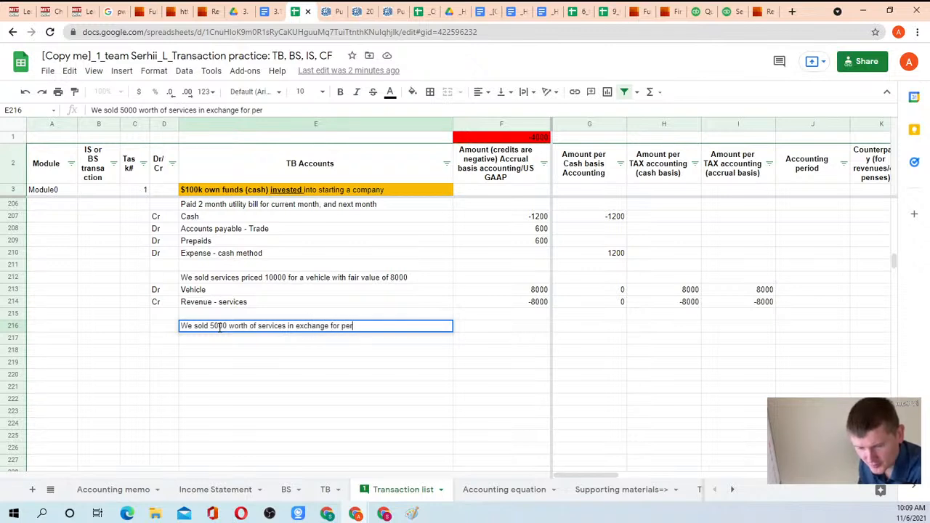
type("sonal ser")
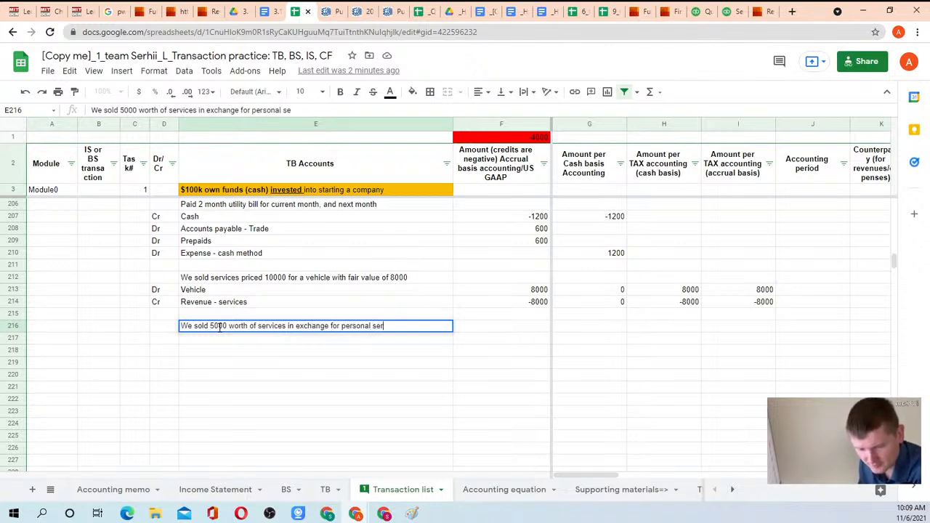
type("vices")
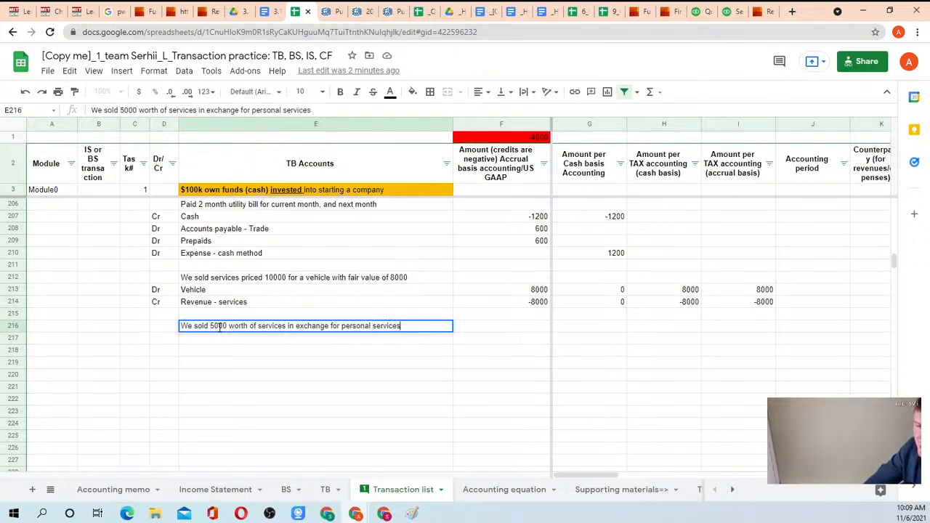
type(" (")
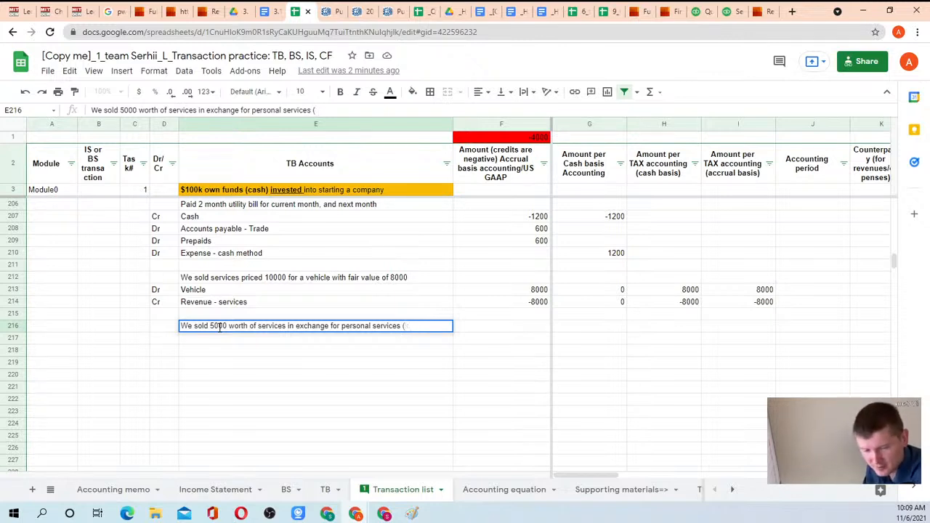
type("home k")
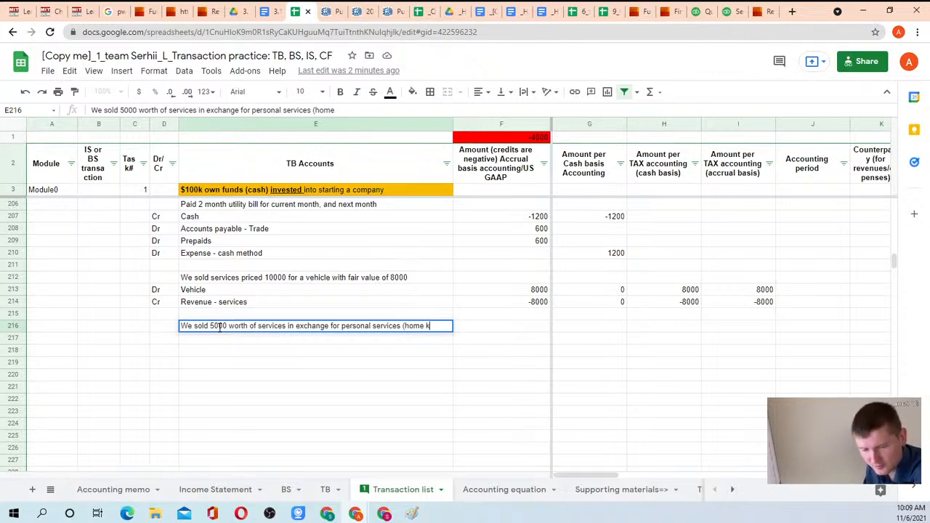
type("itchen rem")
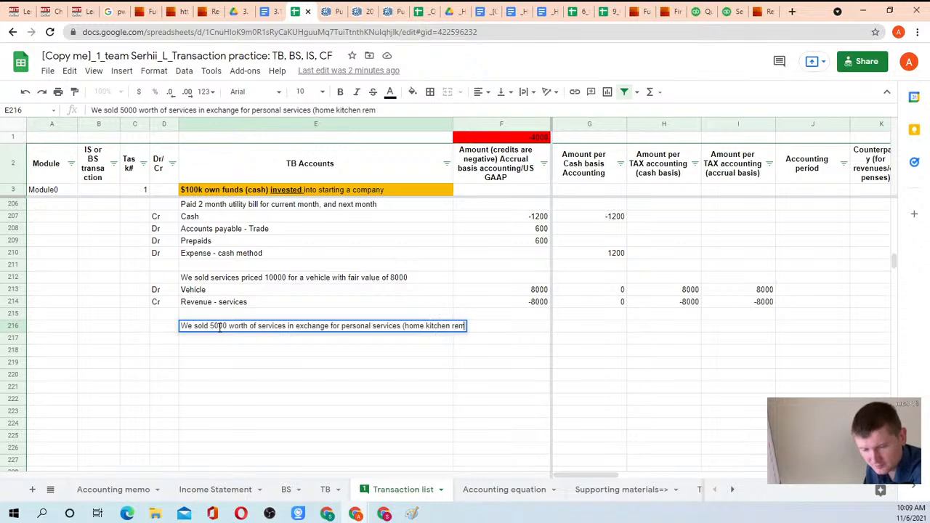
type("odel)")
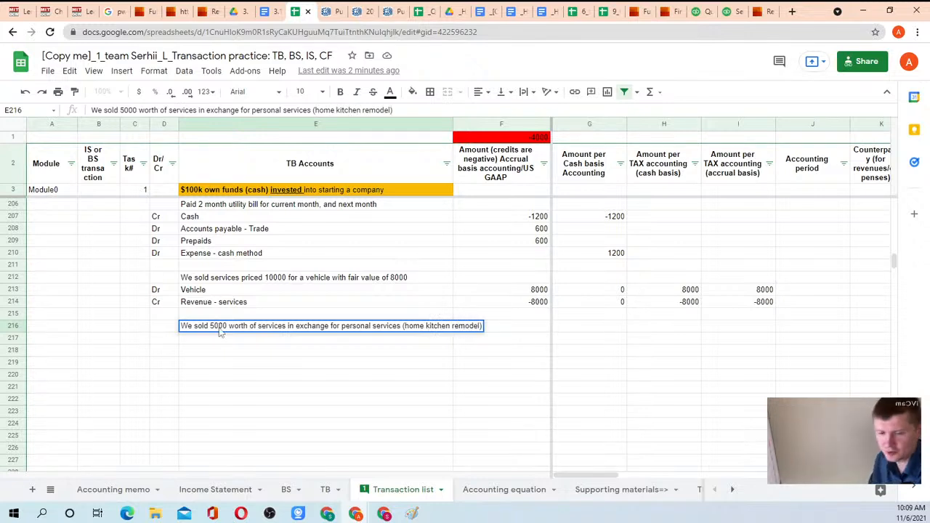
key("Return")
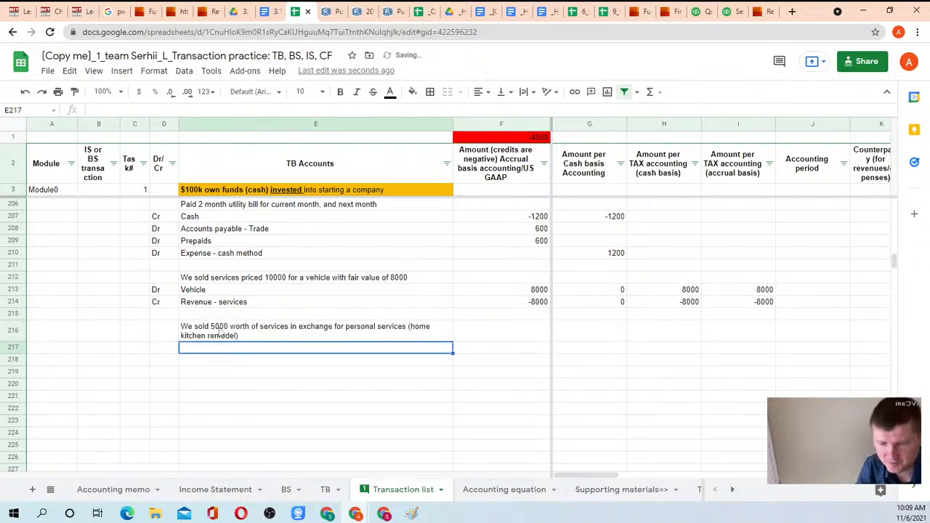
- Change "kitchen" to "bedroom" in the personal services barter description in E216
left_click(220, 332)
double_click(346, 332)
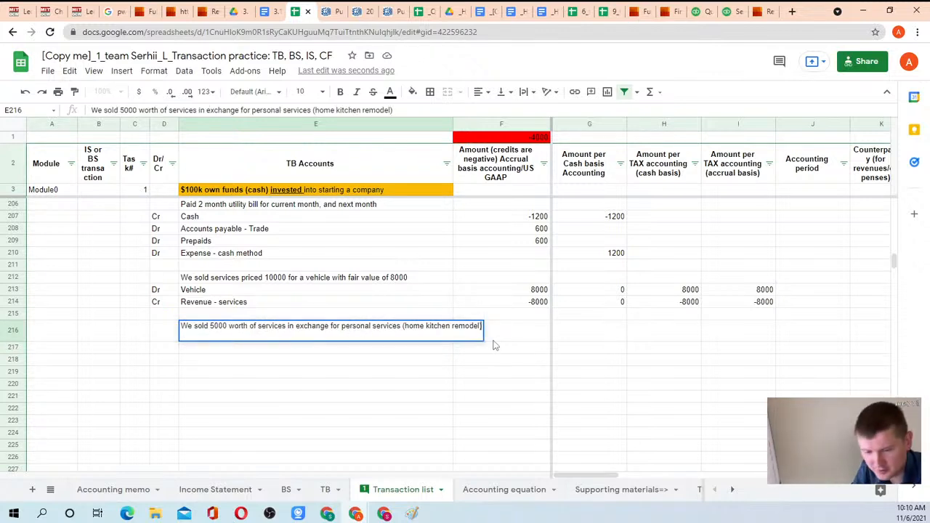
double_click(439, 326)
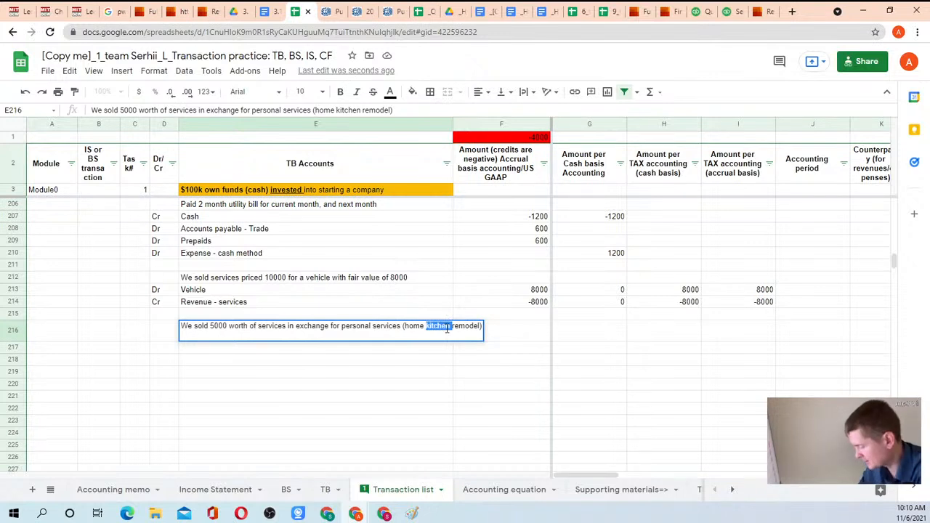
type("bedr")
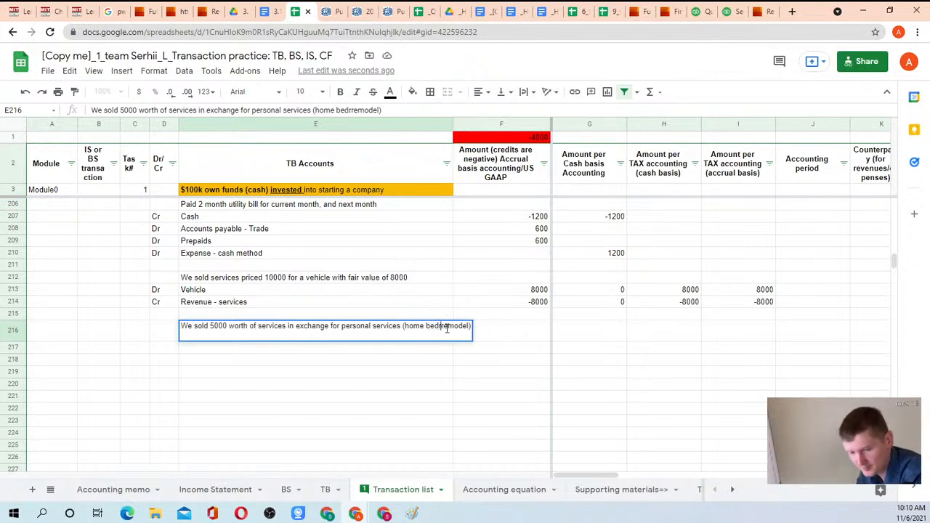
type("oo")
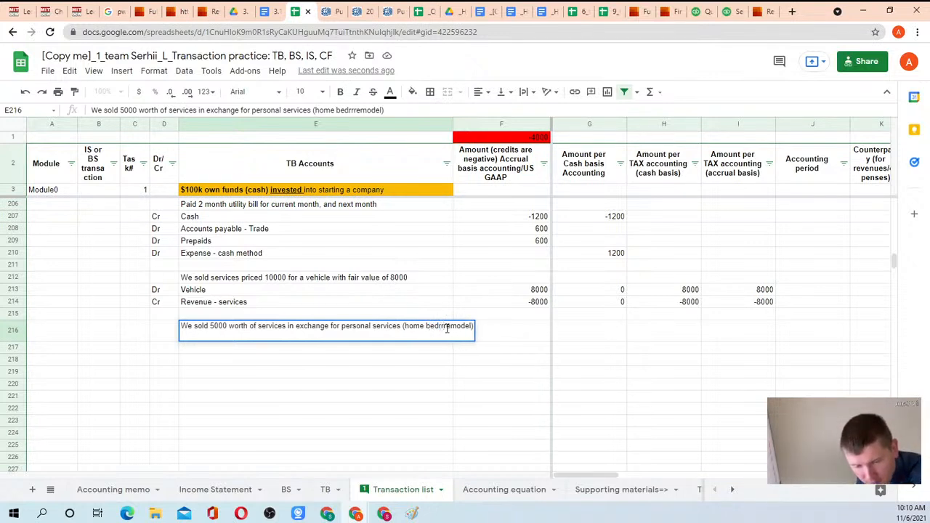
type("m")
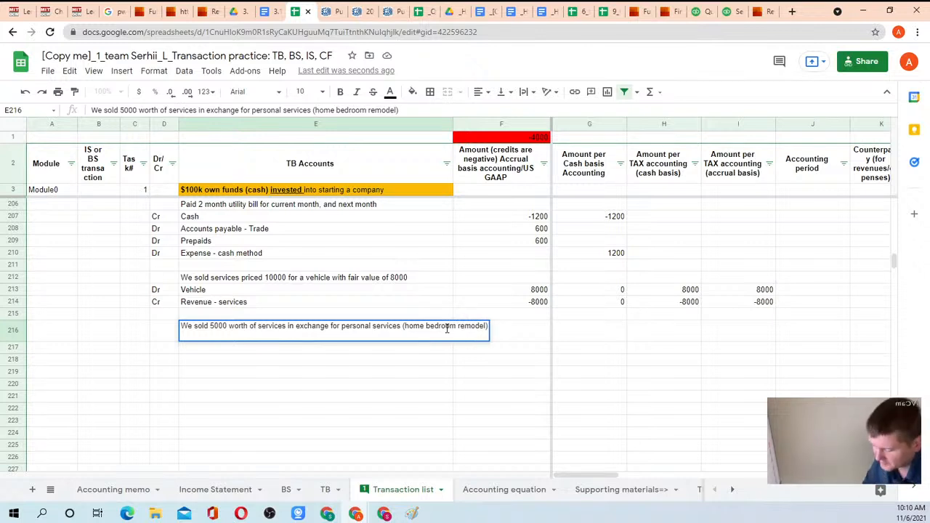
key("Return")
- Append "That bedroom is not used as your home office" to the end of the barter description in E216
left_click(446, 333)
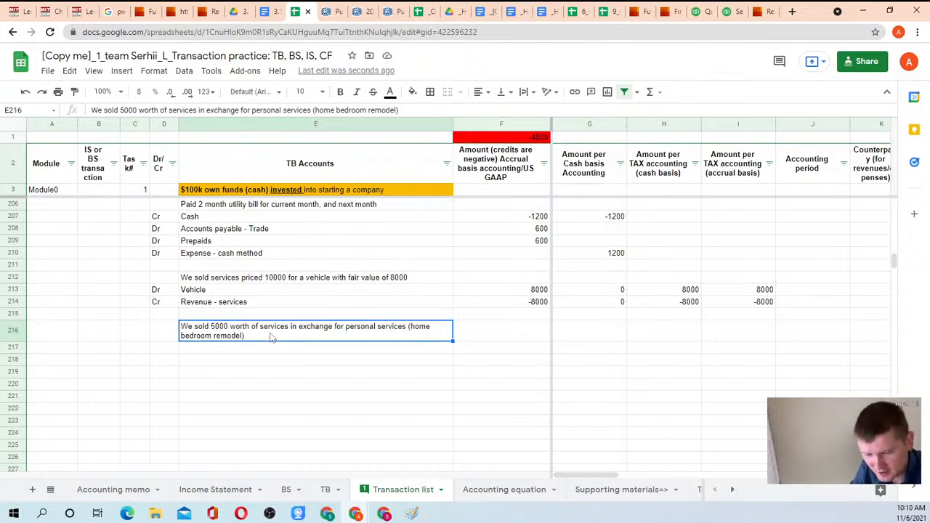
double_click(252, 338)
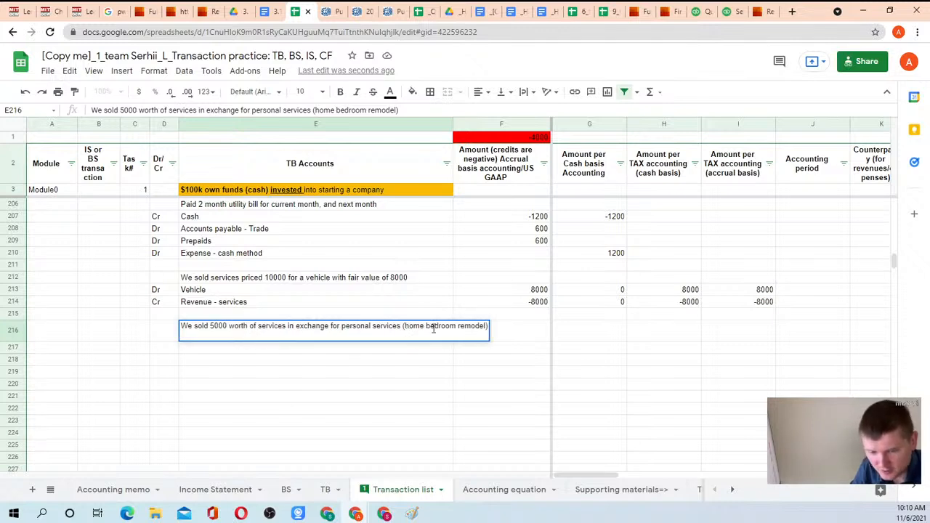
type("Tha")
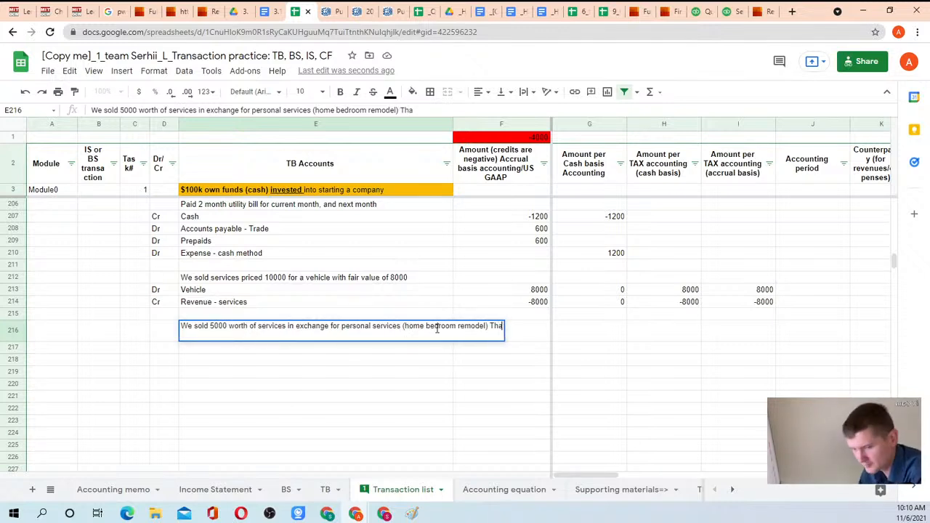
type("t bedro")
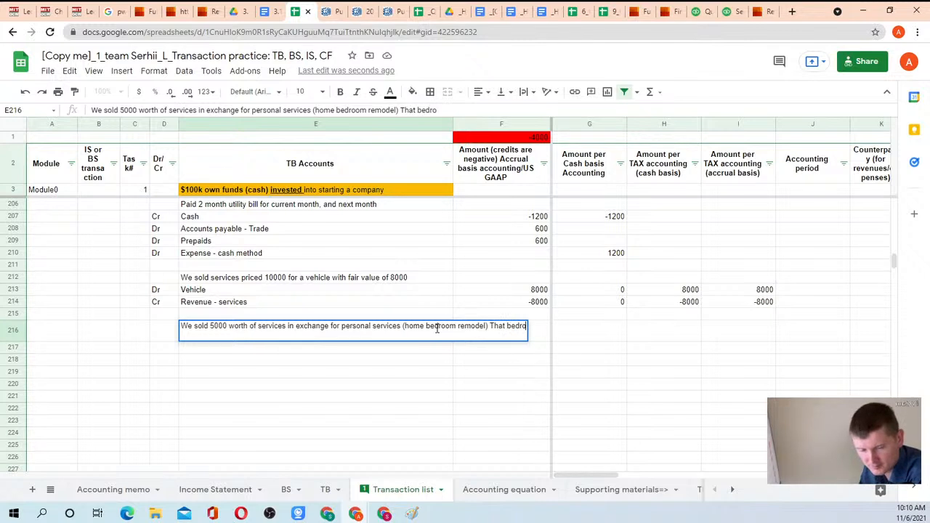
type("om is not us")
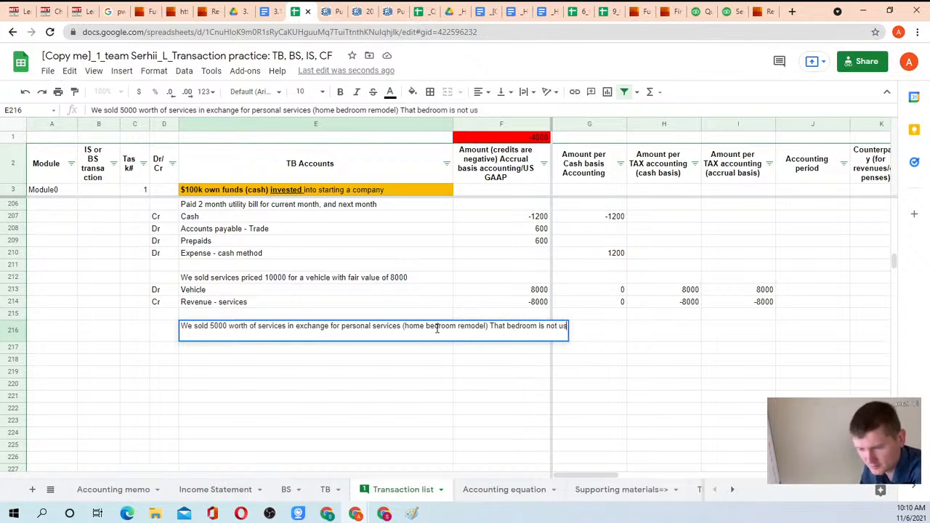
type("ed as your home")
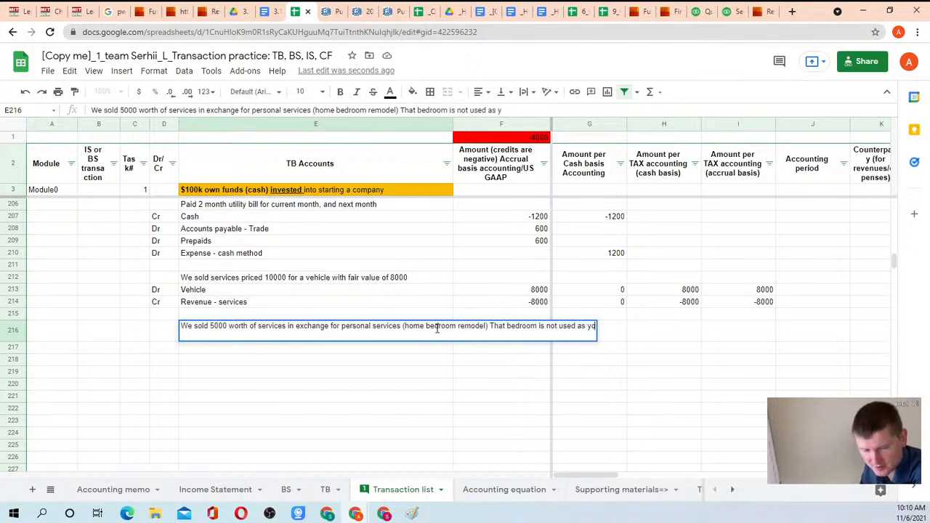
type(" office")
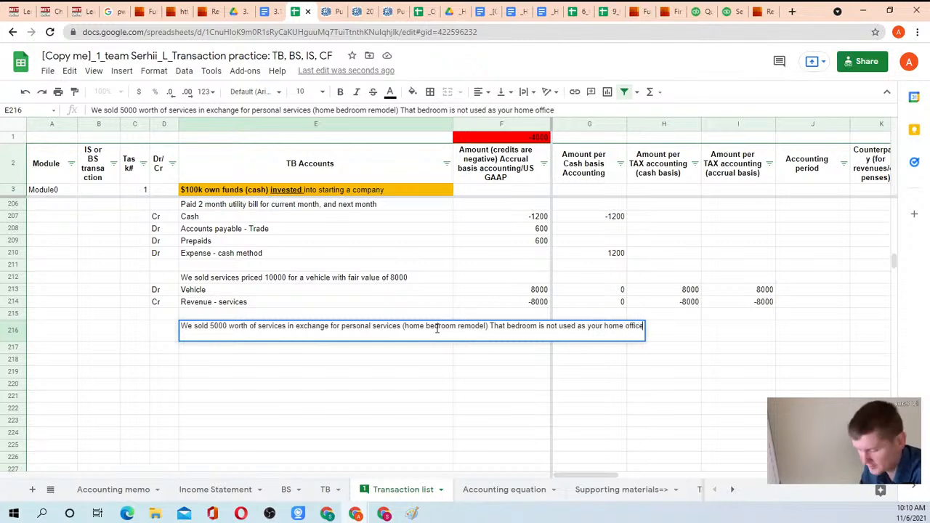
key("Return")
key("Up")
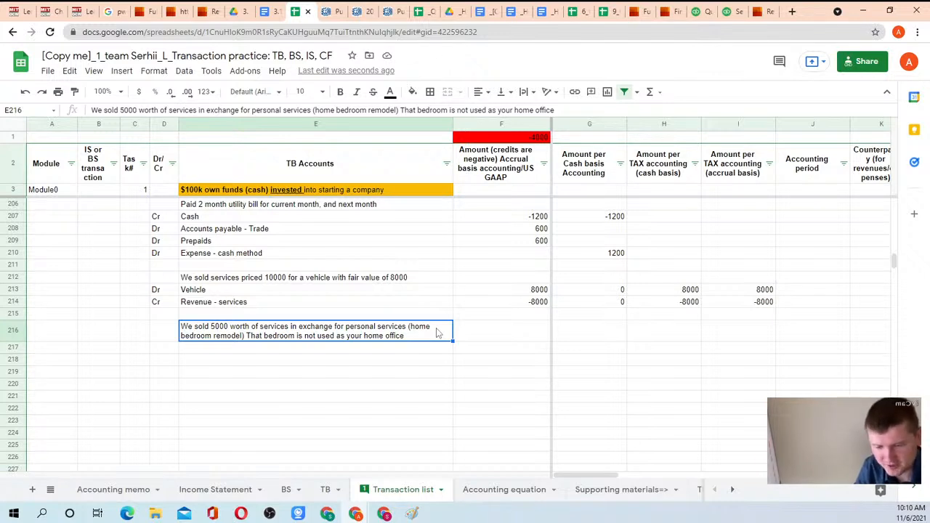
- Add a Cr line in row 217 with its account name referenced from the Revenue - services account in E214
left_click(171, 349)
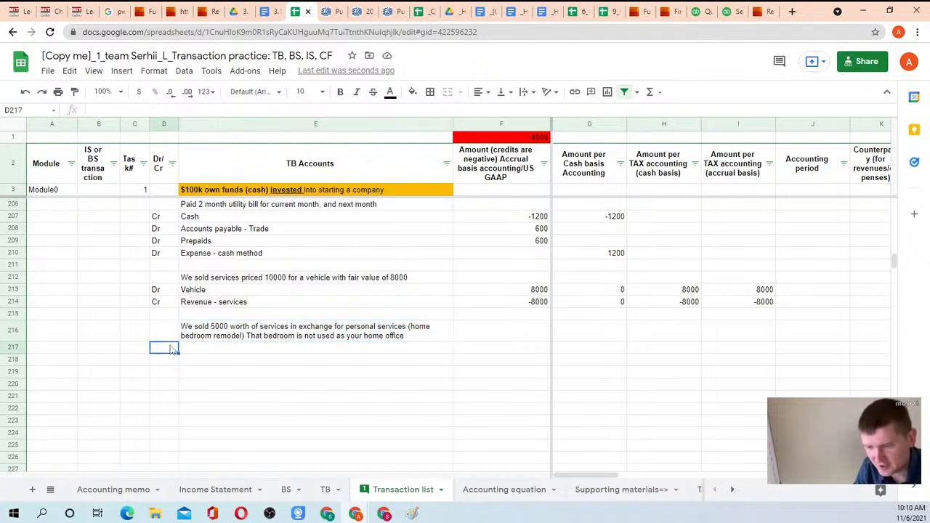
type("Cr")
key("Tab")
type("=")
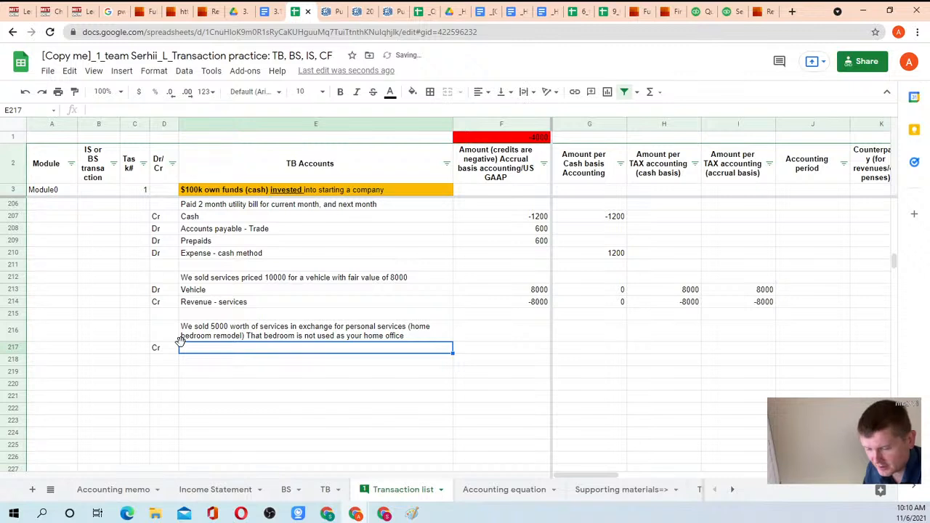
key("Up")
key("Up")
key("Up")
key("Return")
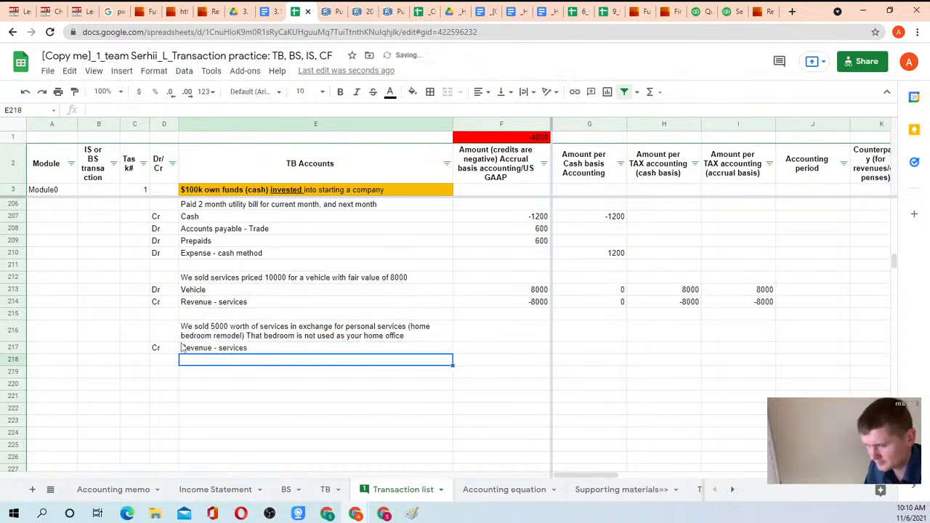
key("Up")
key("Right")
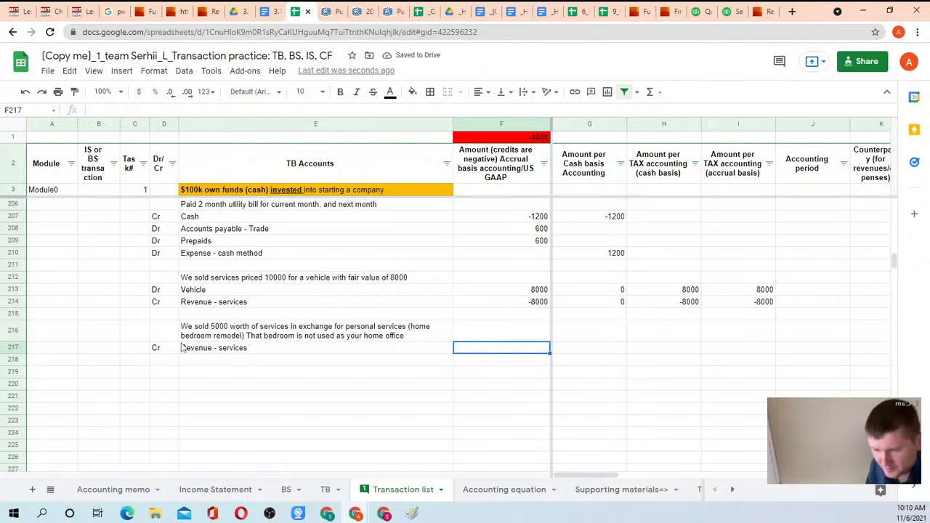
- Insert "of same value" after "personal services" in the barter description in E216
left_click(334, 335)
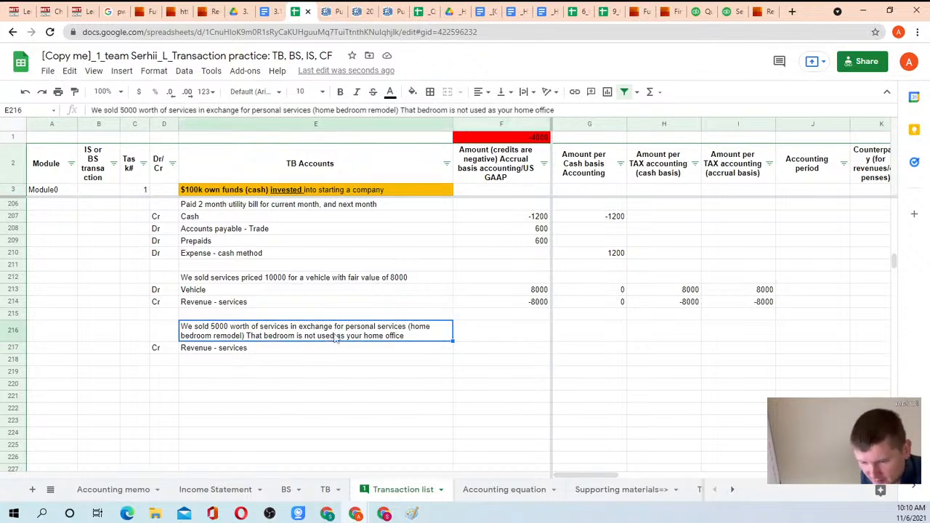
double_click(349, 330)
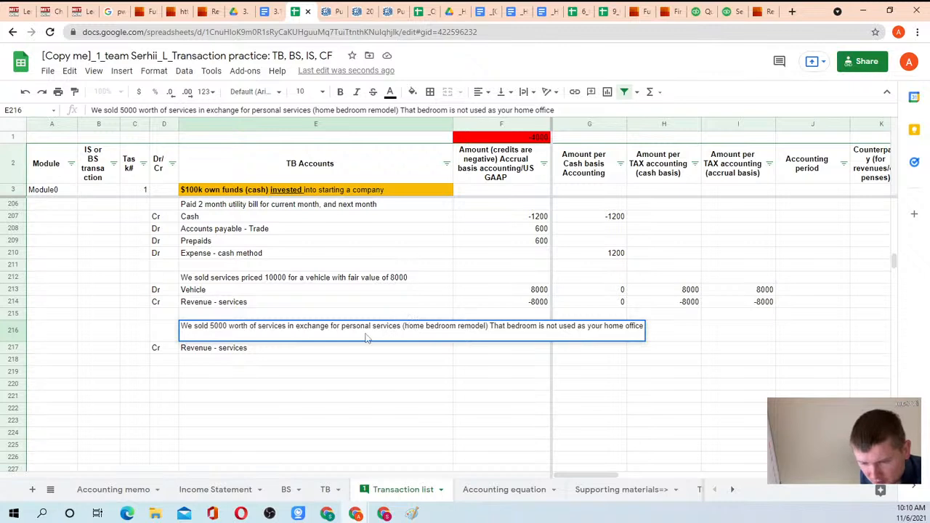
left_click(402, 327)
type("of same value")
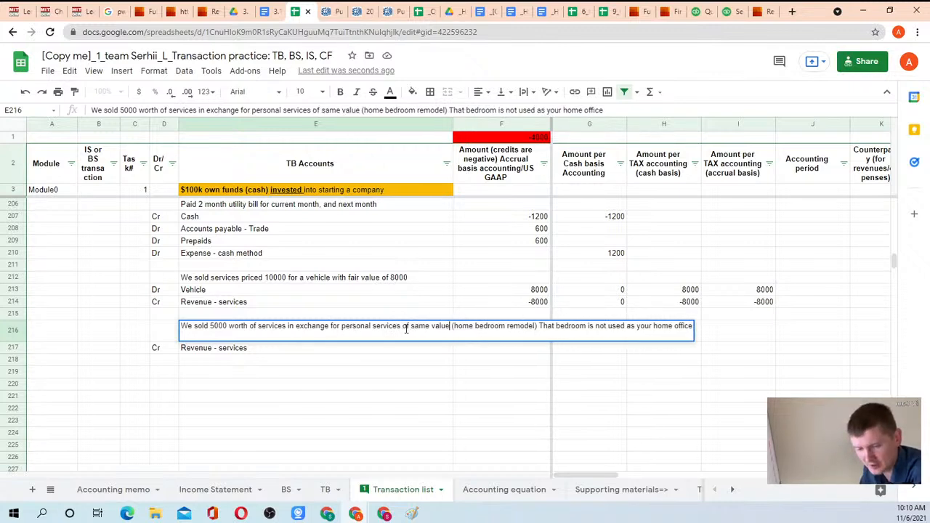
key("Return")
key("Tab")
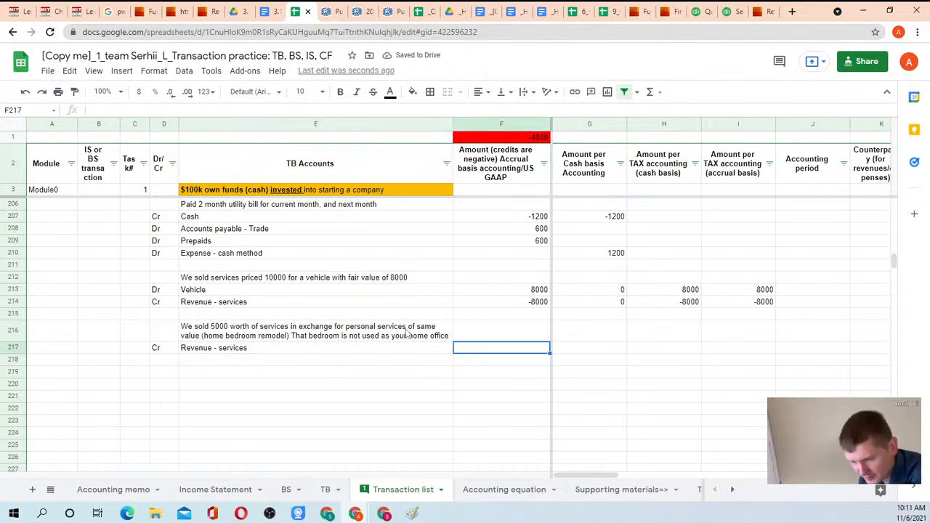
- Enter -5000 as the accrual amount of the Revenue - services credit line in F217
type("-5000")
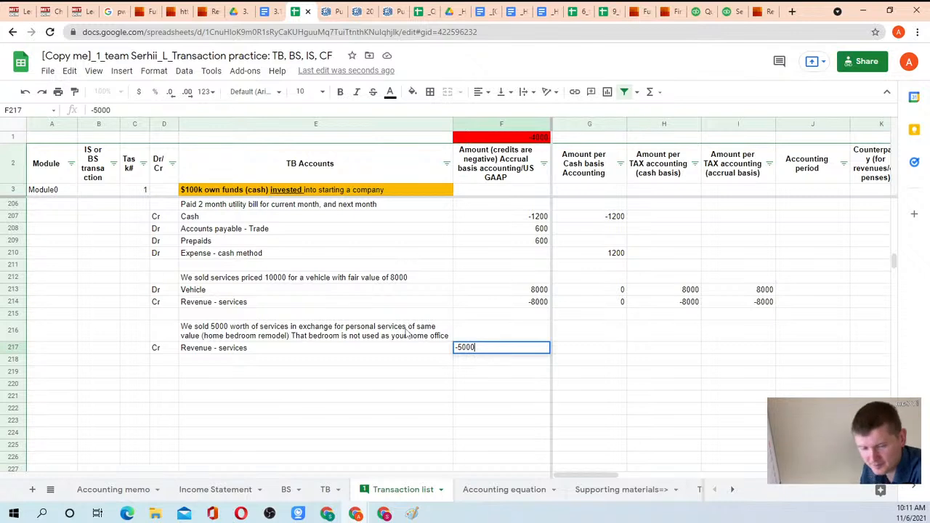
key("Return")
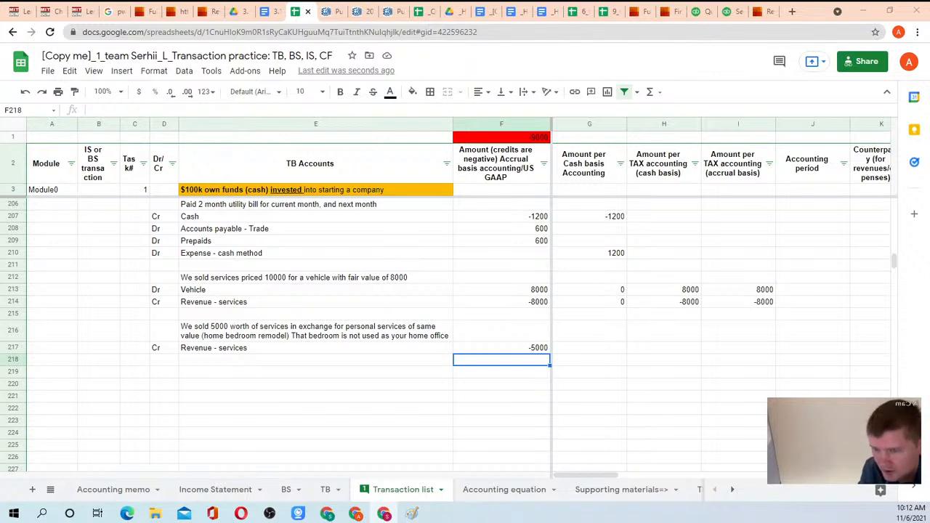
- Compare the vehicle barter entry in rows 212 to 214 with the personal services barter entry in rows 216 and 217
left_click_drag(263, 280, 266, 307)
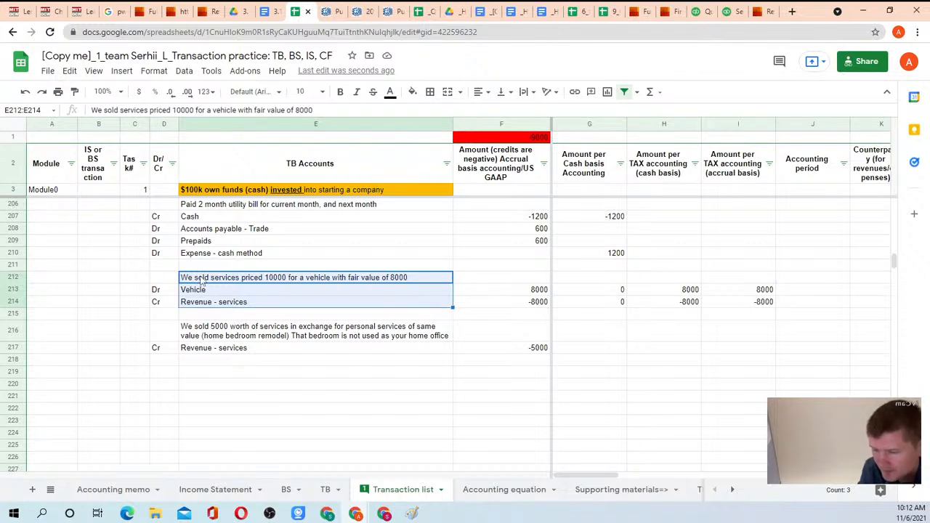
left_click_drag(173, 278, 355, 303)
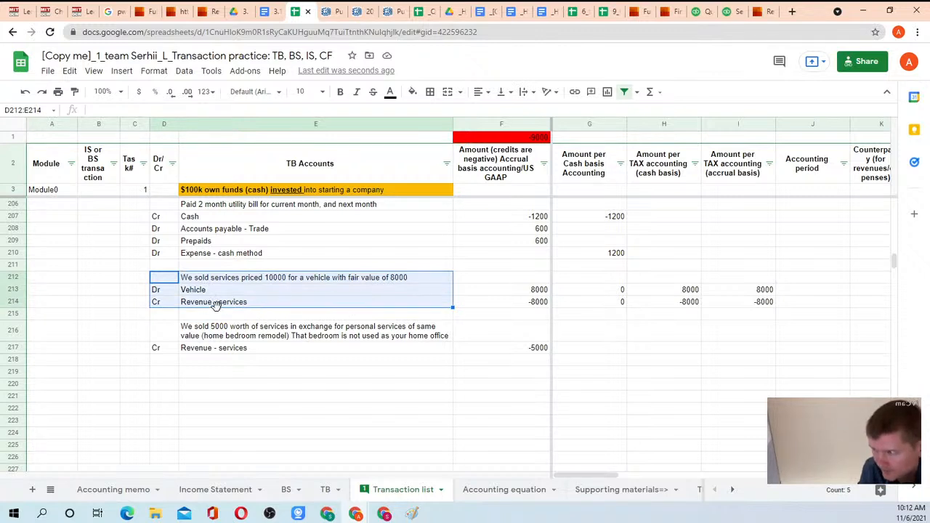
left_click(171, 334)
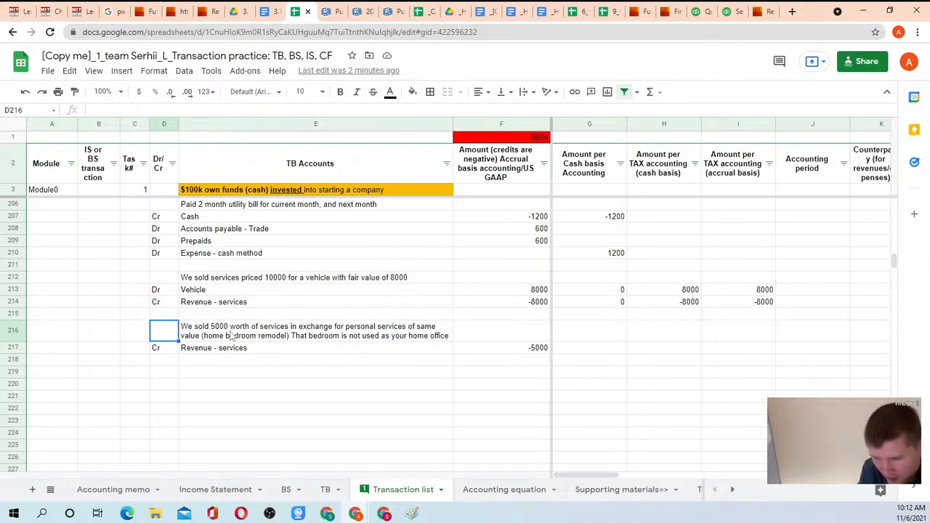
left_click_drag(164, 332, 521, 349)
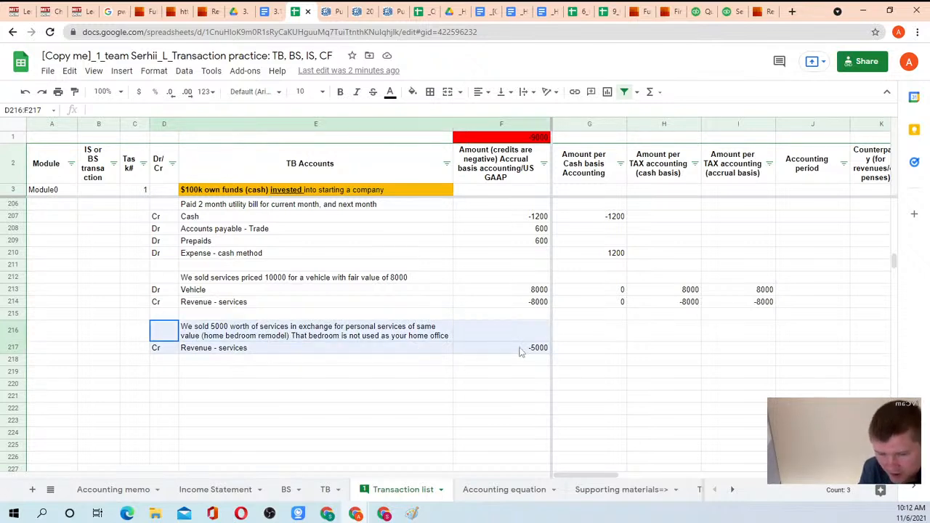
left_click(529, 348)
- Mark row 218 as a Dr line under the personal services barter entry
left_click(213, 340)
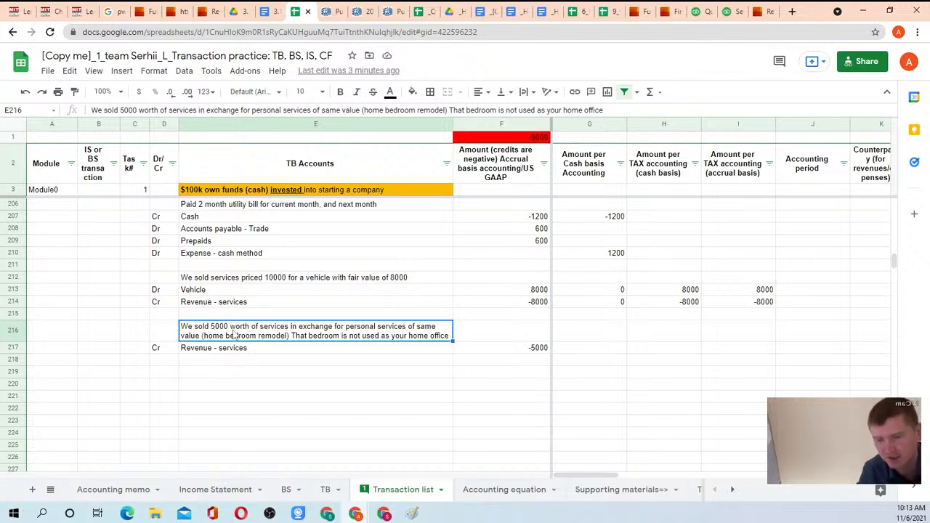
key("Right")
key("Down")
key("Left")
key("Left")
key("Down")
type("D")
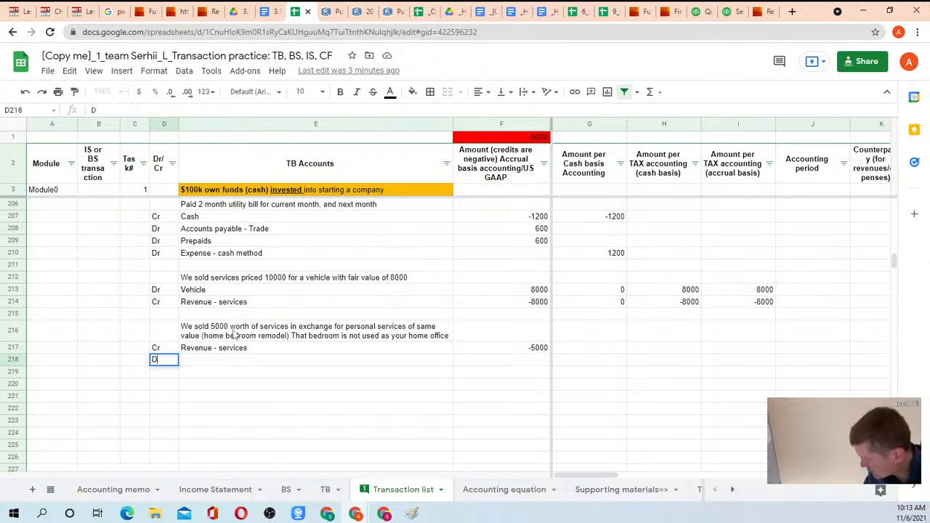
type("r")
key("Return")
- Enter "Owner's draw" as the account of the Dr line in E218
key("Up")
key("Up")
key("Right")
key("Left")
key("Down")
key("Up")
key("Right")
key("Right")
key("Left")
key("Left")
key("Down")
key("Right")
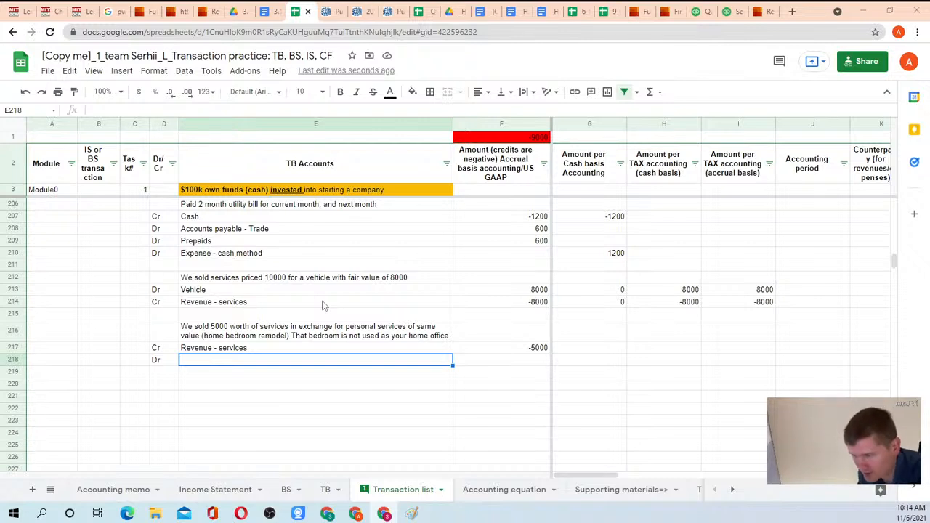
type("O")
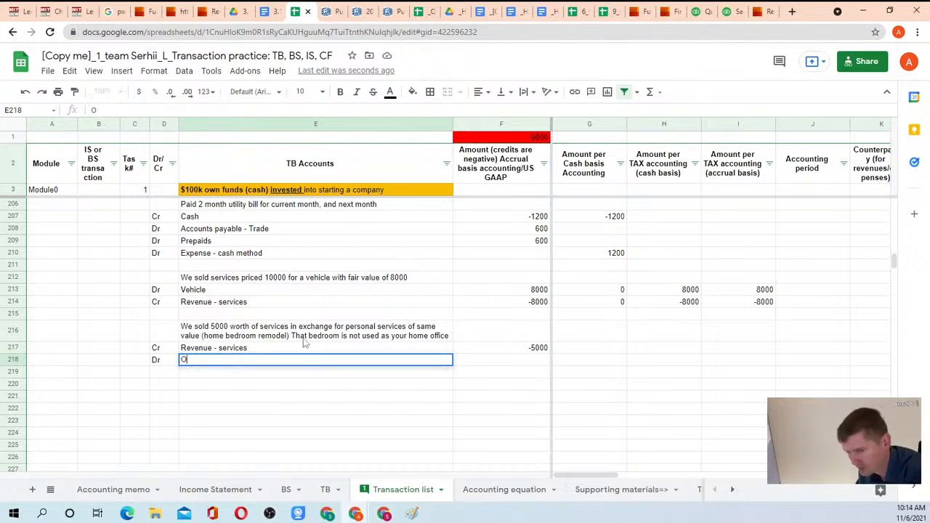
type("wner's d")
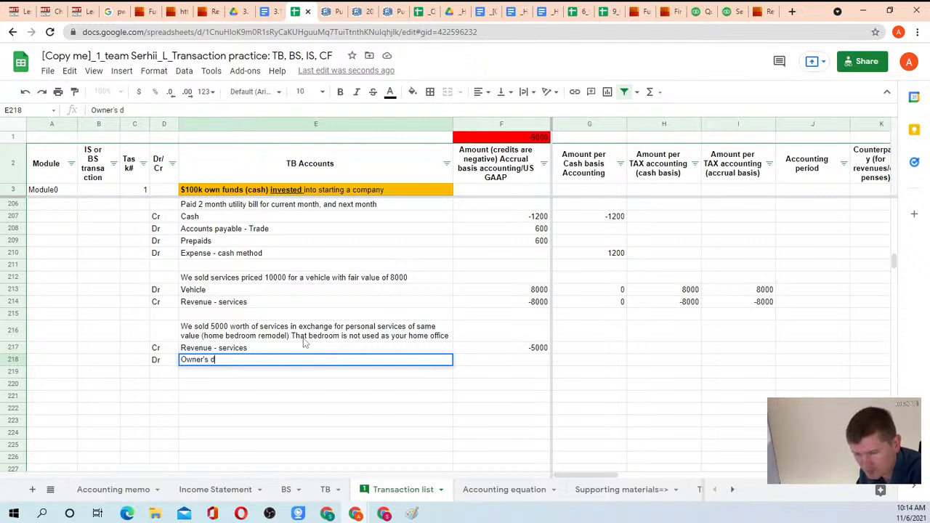
type("raw")
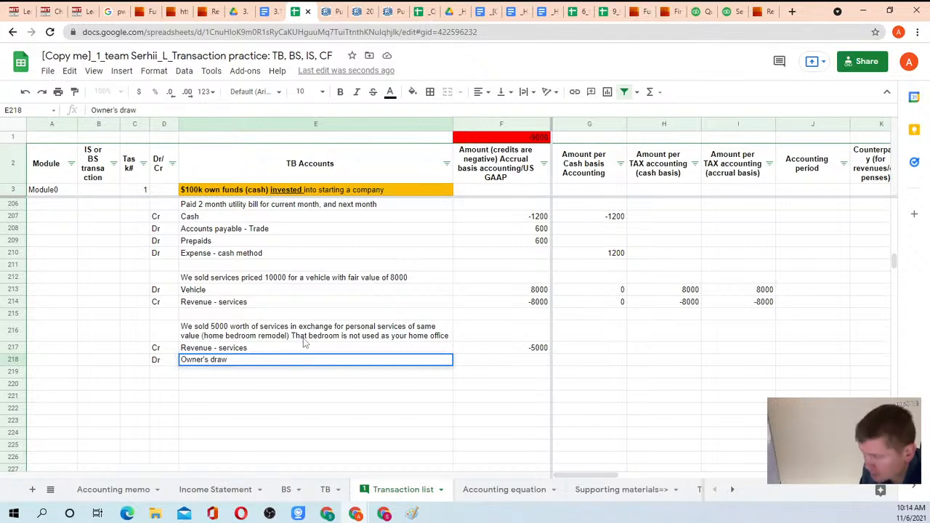
key("Return")
- Enter 5000 as the accrual amount of the Owner's draw line in F218
key("Up")
key("Right")
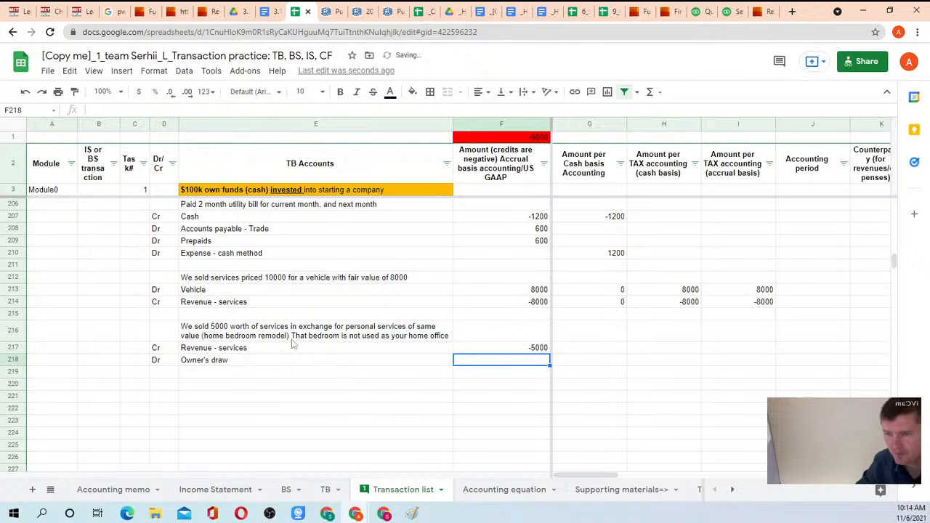
left_click(124, 92)
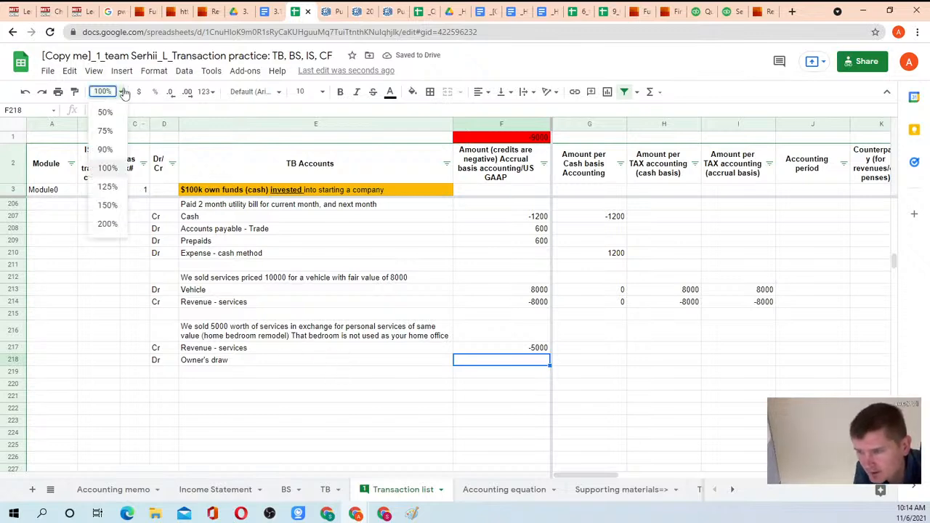
left_click(114, 188)
scroll(494, 296, "down", 1)
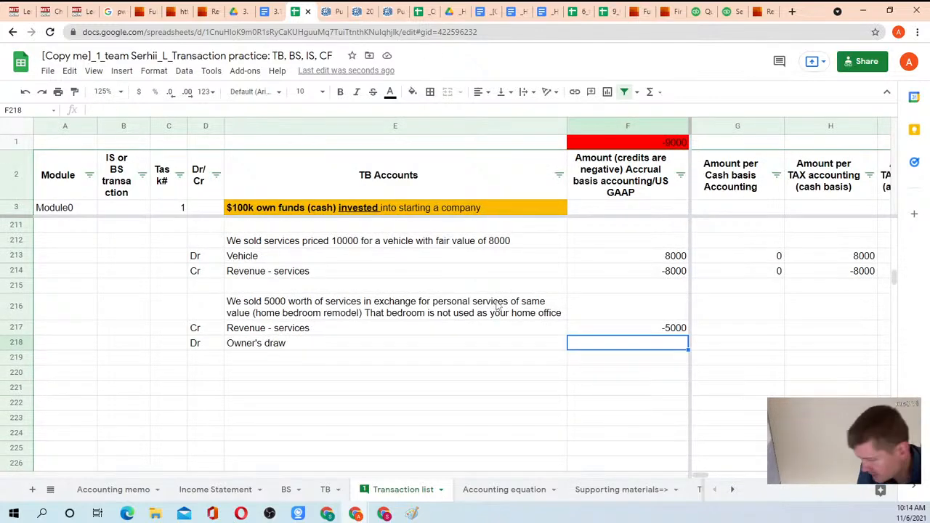
type("5000")
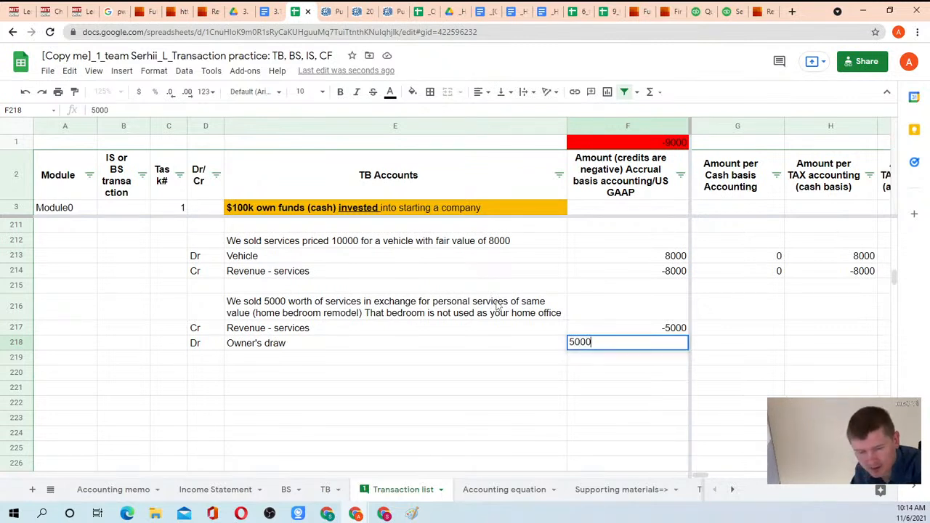
key("Tab")
key("Tab")
key("Tab")
key("Tab")
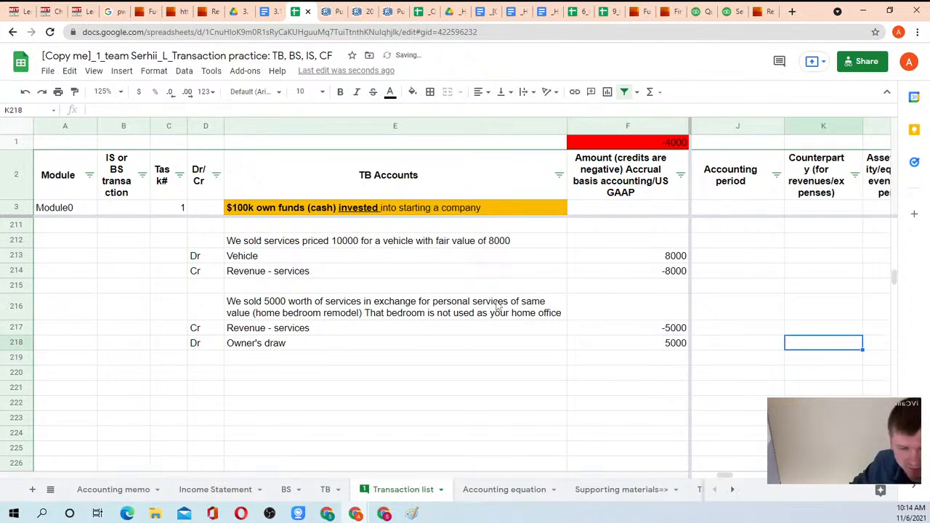
key("Left")
key("Left")
key("Left")
key("Left")
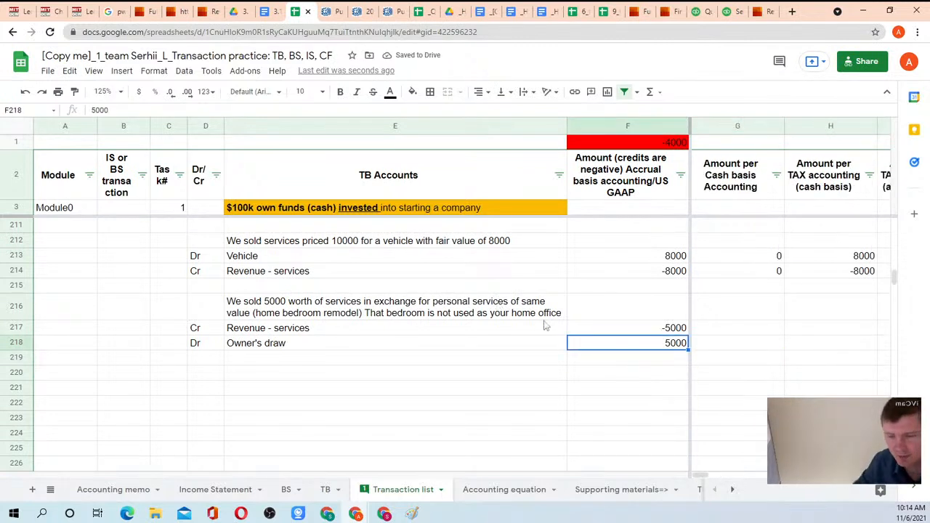
left_click(107, 92)
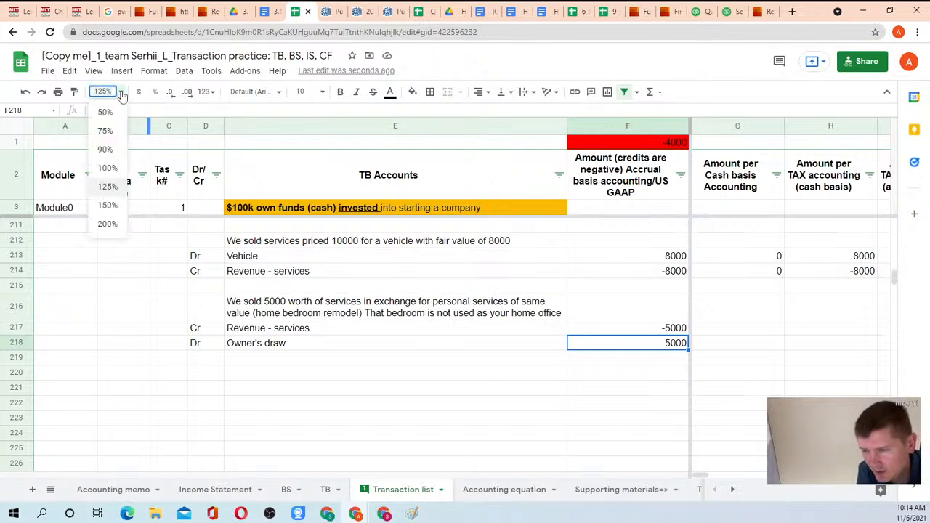
left_click(108, 168)
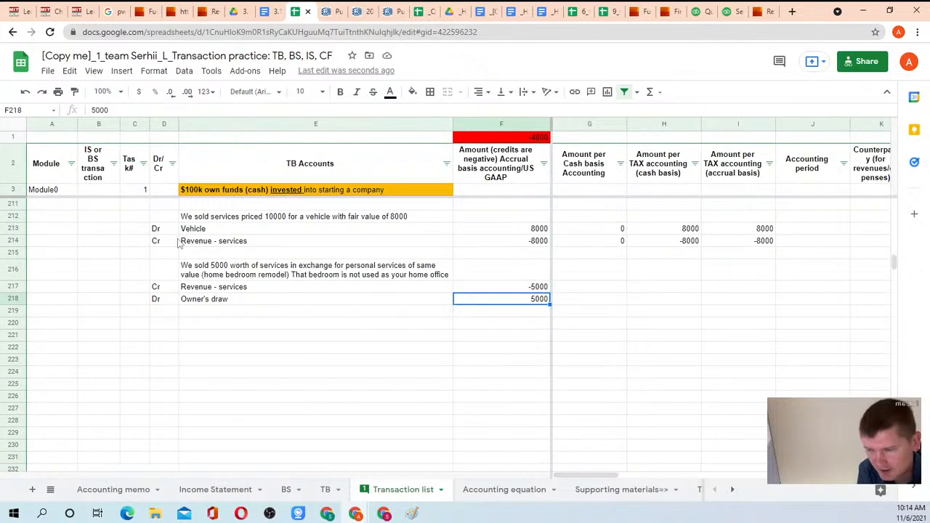
- Enter 0 as the cash basis amount for both lines of the personal services barter in G217 and G218
key("Up")
key("Right")
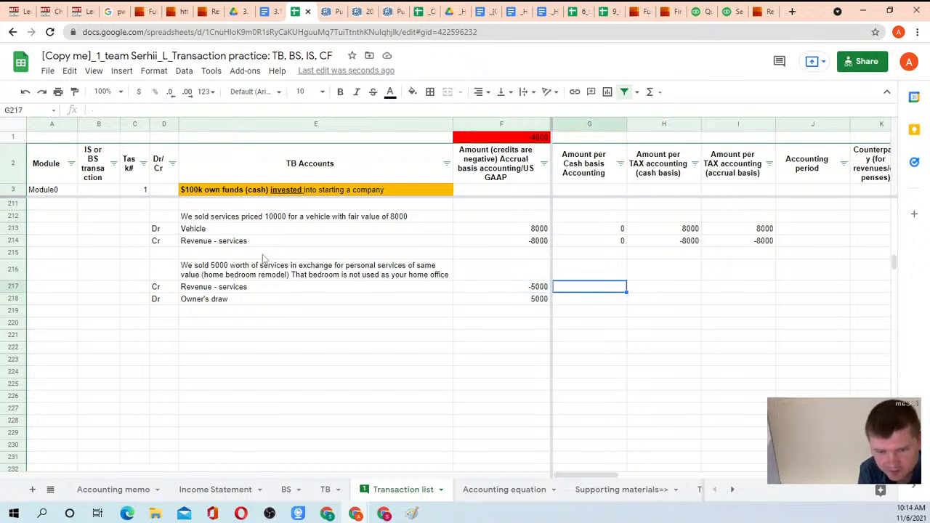
type("0")
key("Down")
type("0")
key("Up")
key("Down")
key("Up")
key("Down")
key("Up")
- Fill both TAX accounting amounts of the Revenue - services line, H217 and I217, with references to the accrual amount in F217
key("Right")
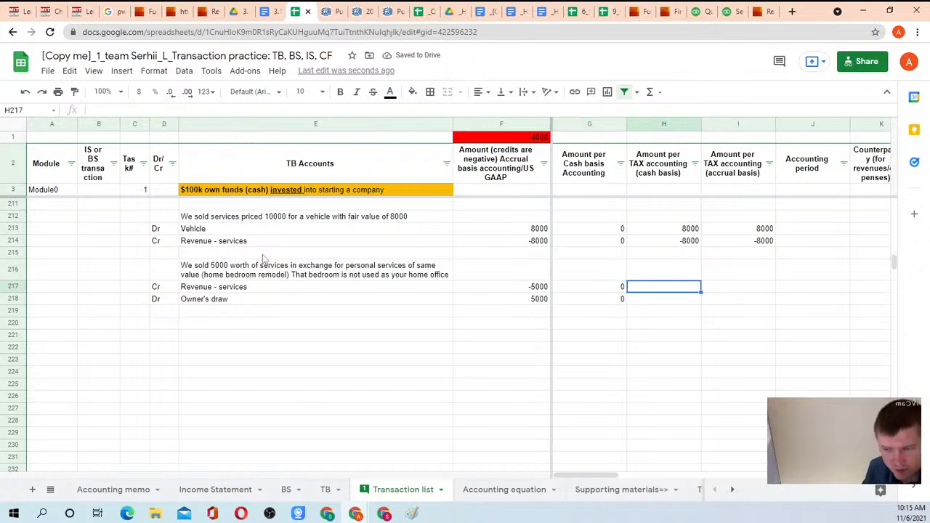
type("=")
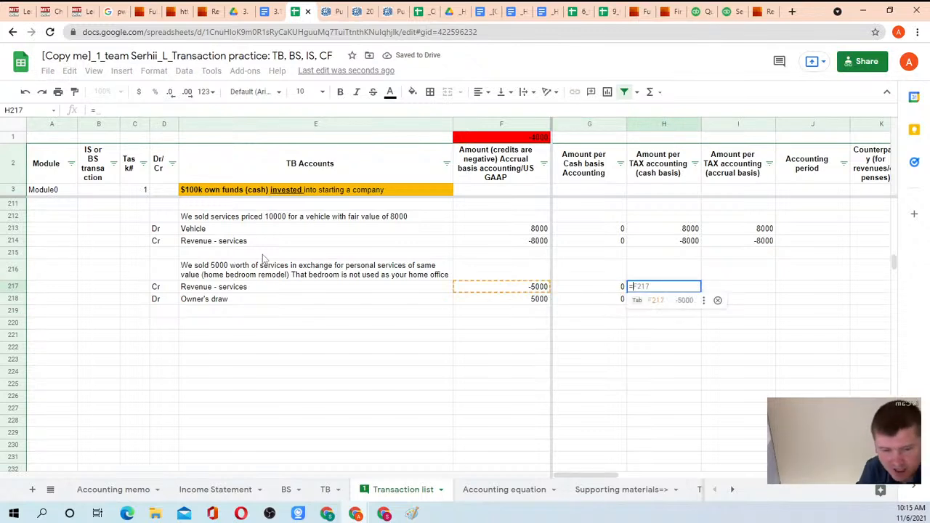
key("Left")
key("Left")
key("Return")
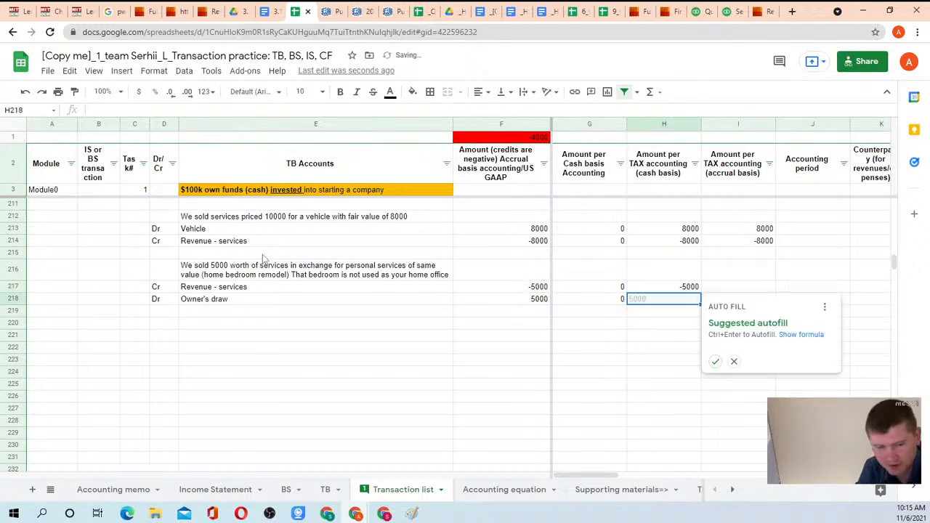
key("Up")
key("Right")
type("=")
key("Left")
key("Left")
key("Left")
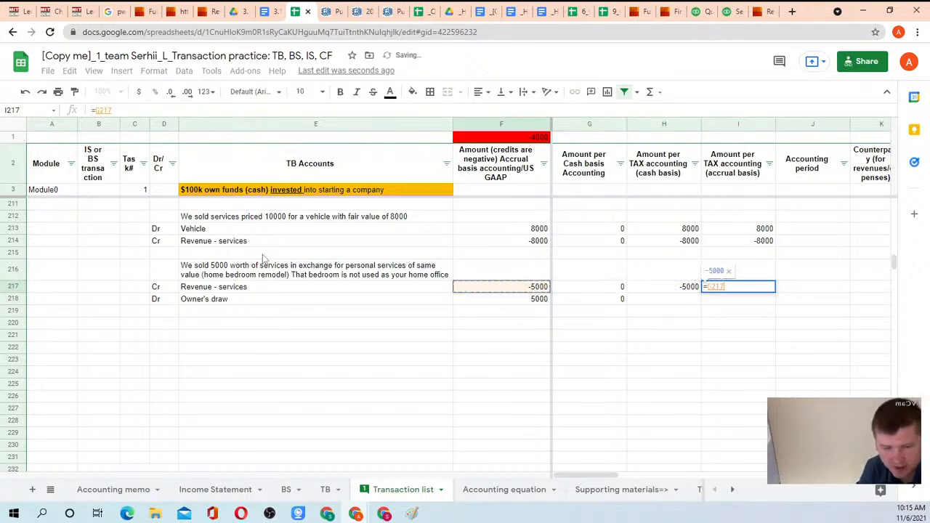
key("Return")
- Copy the TAX amount formulas from H217:I217 to the Owner's draw line in row 218
key("Up")
key("Left")
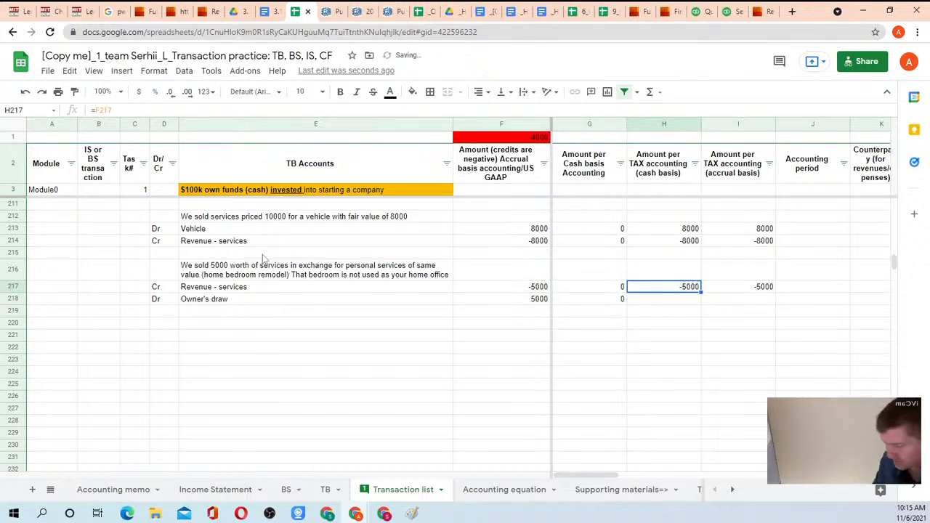
key("shift+Right")
key("ctrl+c")
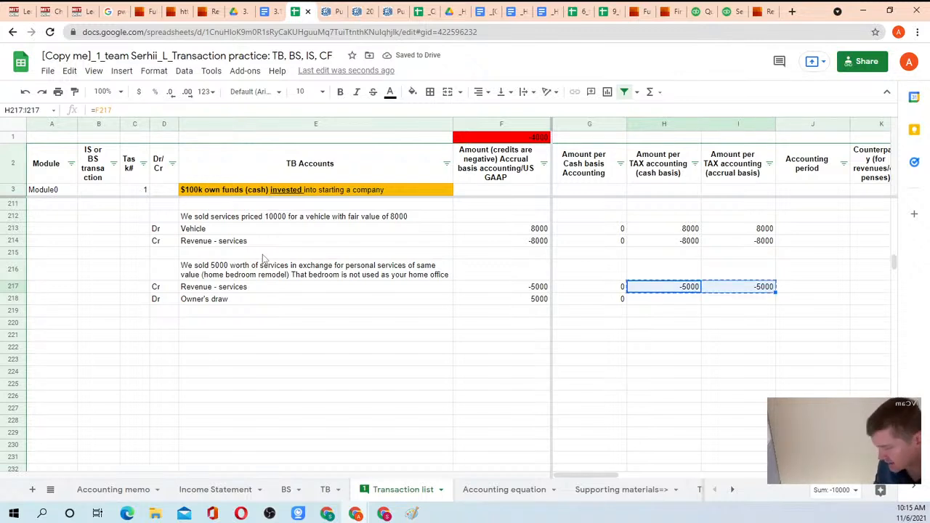
key("Down")
key("ctrl+v")
- Review the Revenue - services amounts in row 217 across the accrual, cash basis and TAX accounting columns
key("Up")
key("Left")
key("Left")
key("Left")
key("Left")
key("Right")
key("Right")
key("Right")
key("Right")
key("Right")
key("Right")
key("Left")
key("Left")
key("Left")
key("Left")
key("Left")
key("Left")
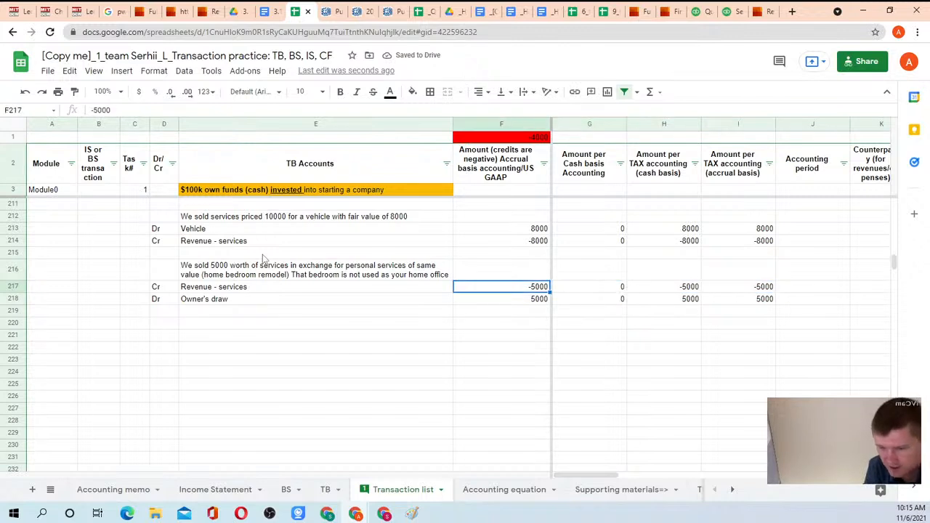
key("Right")
key("Right")
key("Right")
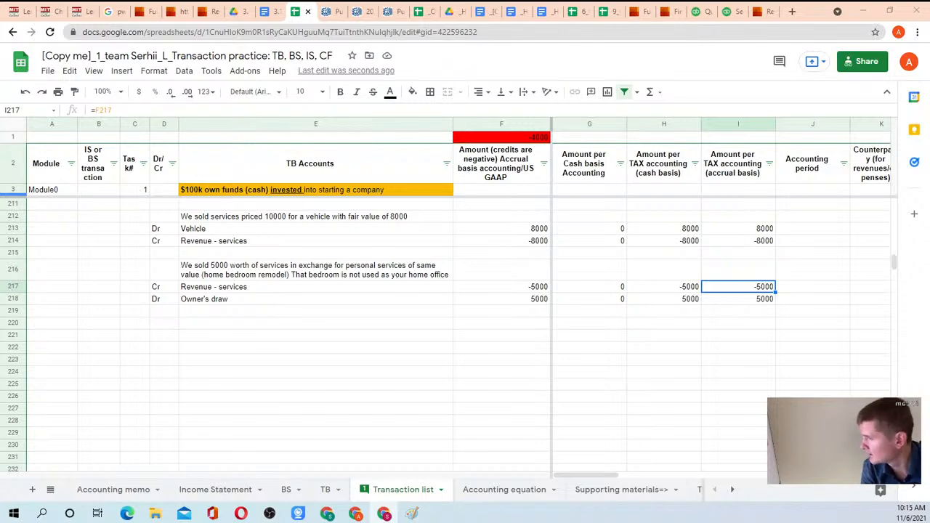
- Switch to QuickBooks Online and open the Print checks setup from the list of new transactions
left_click(726, 12)
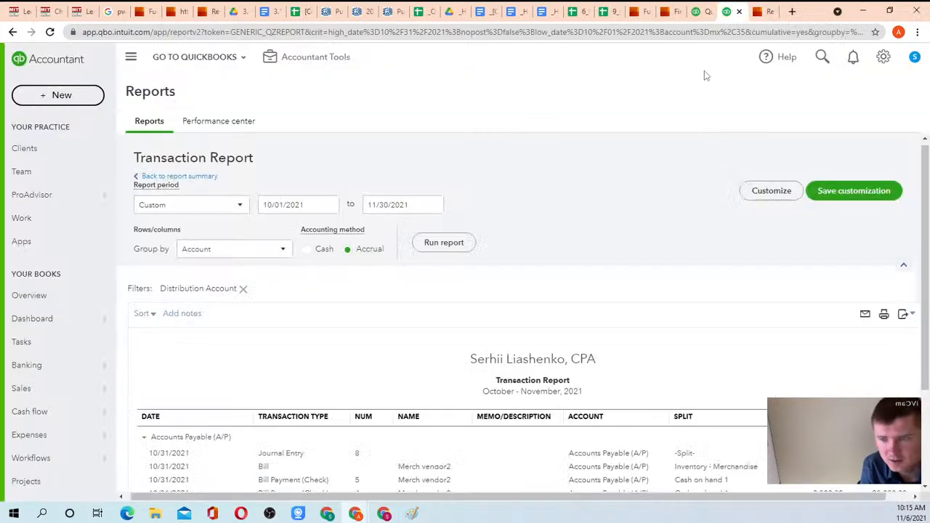
left_click(66, 95)
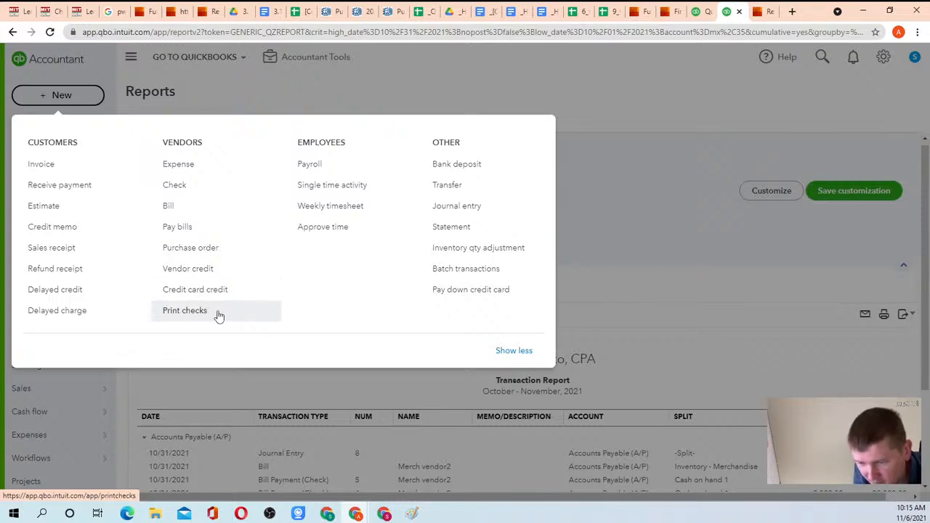
left_click(189, 311)
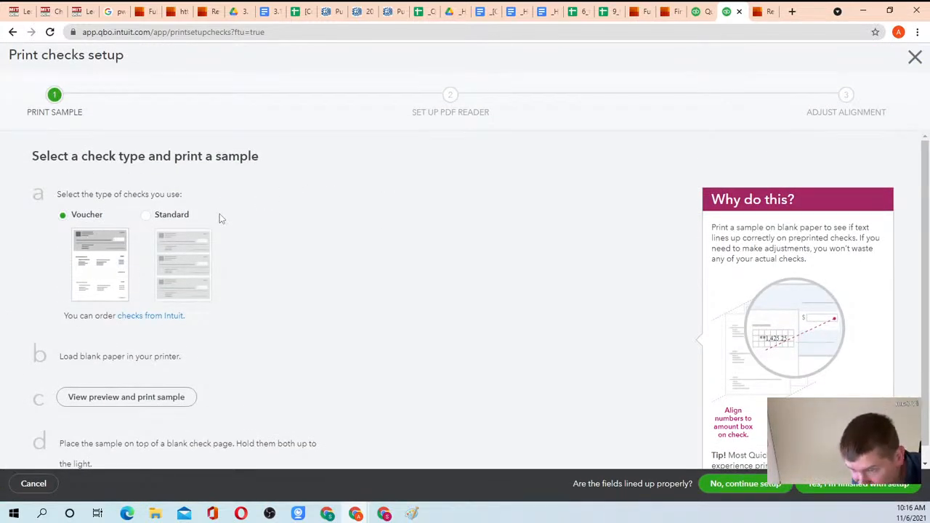
left_click(915, 57)
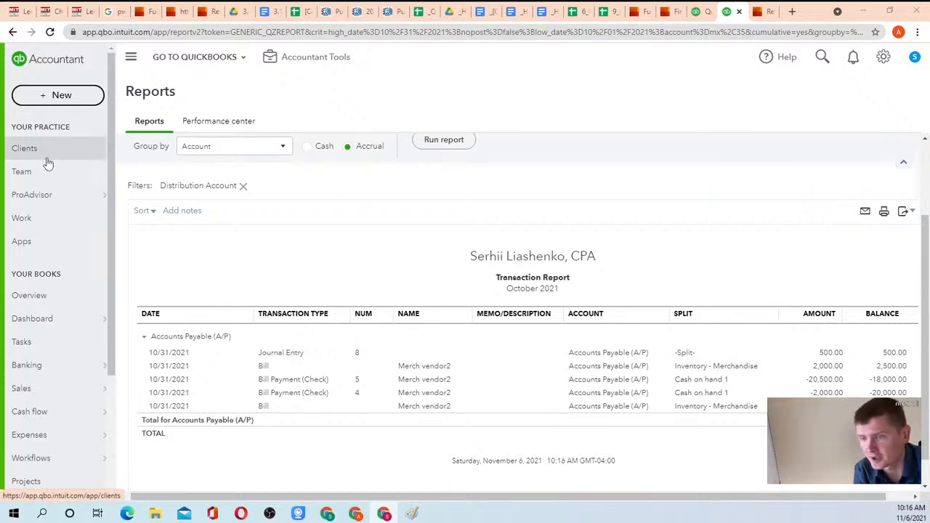
left_click(58, 94)
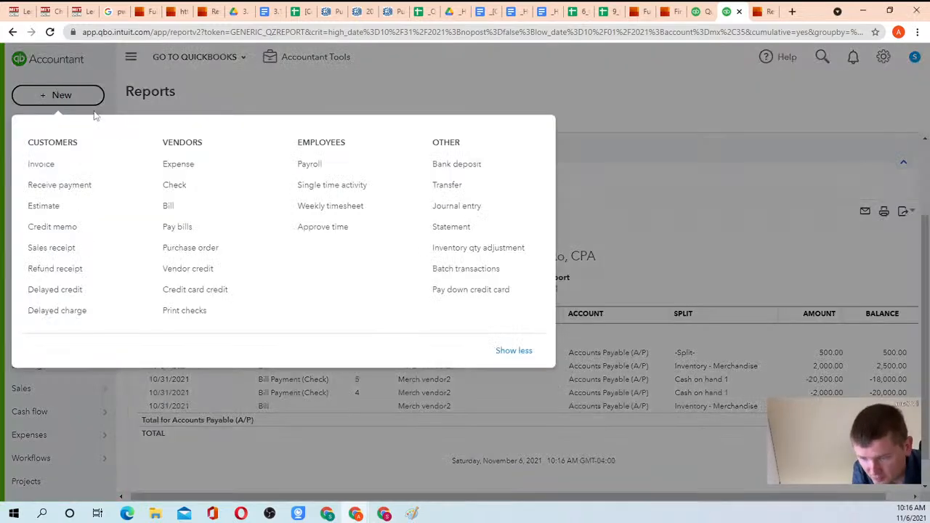
left_click(186, 311)
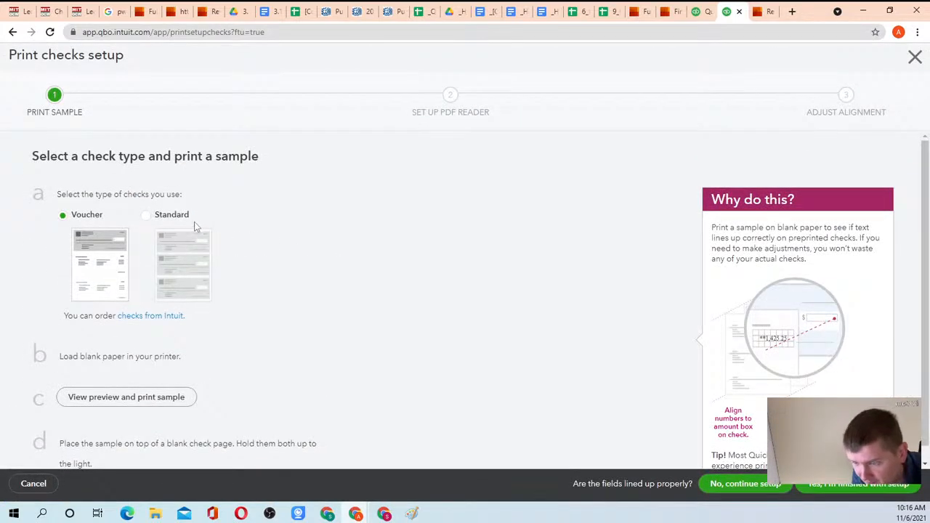
left_click(189, 219)
scroll(253, 226, "down", 1)
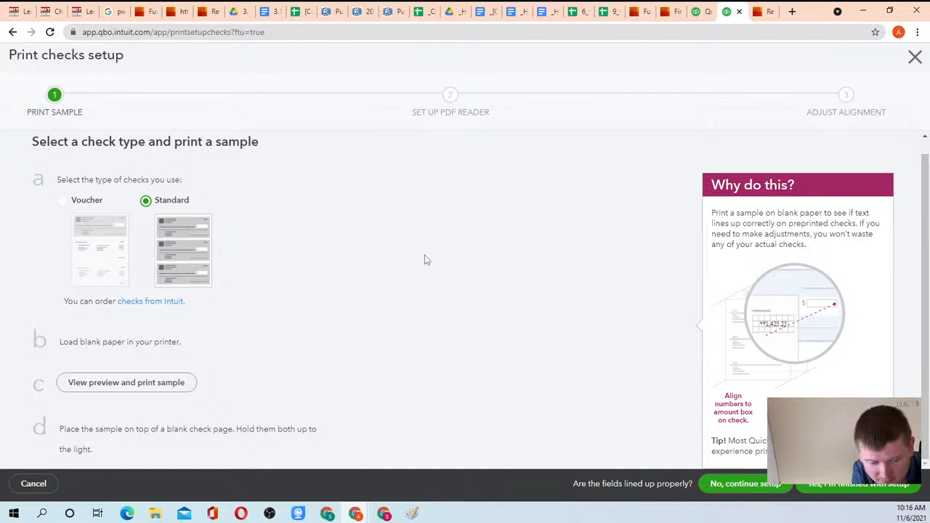
left_click(914, 58)
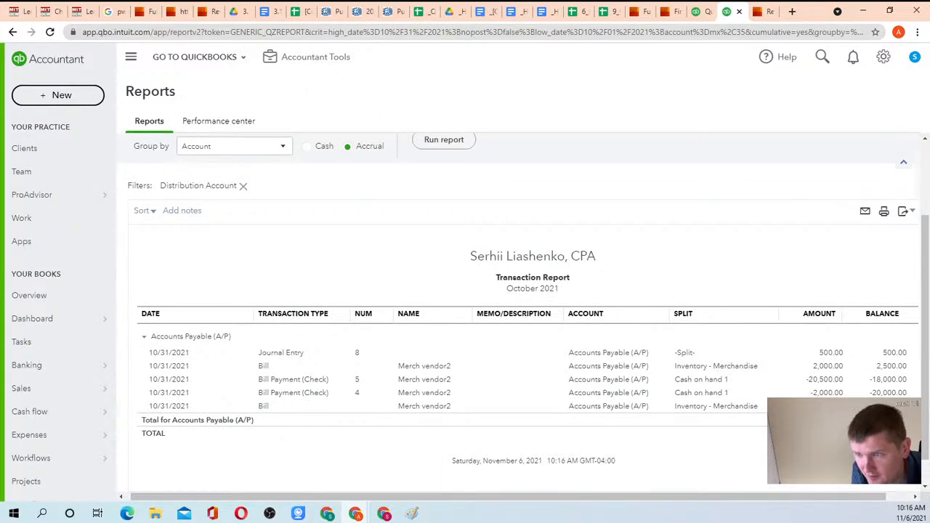
- Start a new check drawn on Cash on hand 1 and choose the owner's vendor record as payee
left_click(72, 101)
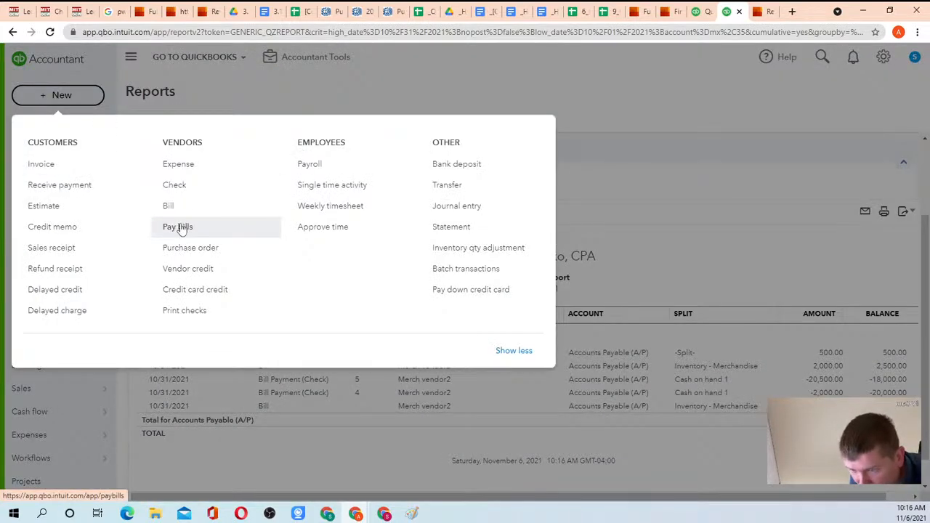
left_click(174, 185)
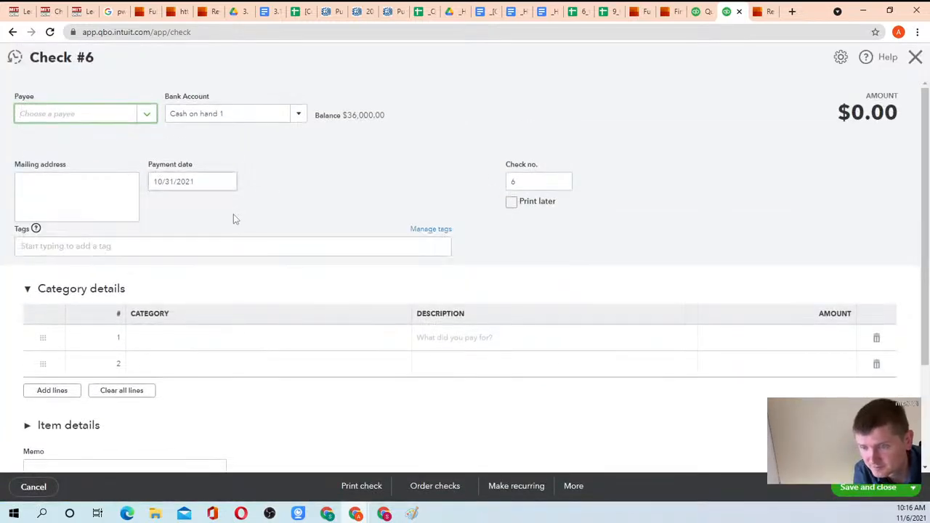
left_click(147, 118)
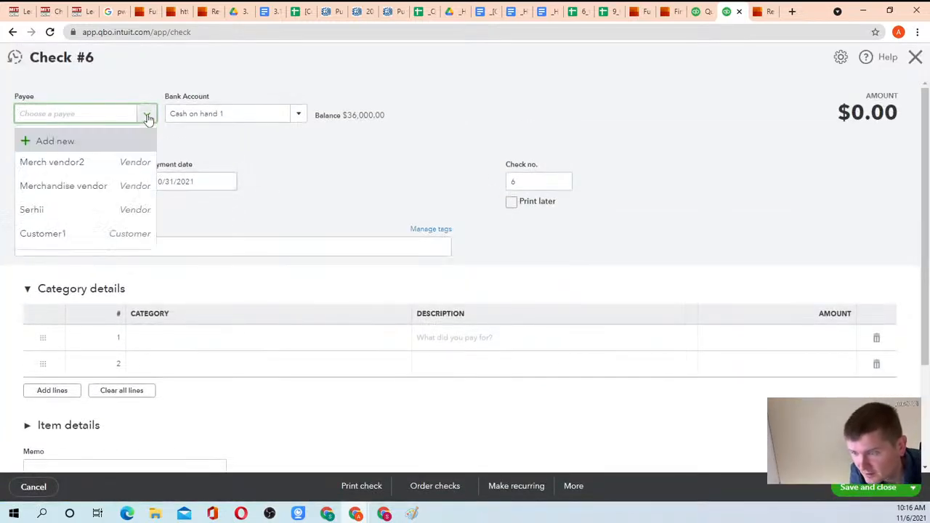
left_click(78, 210)
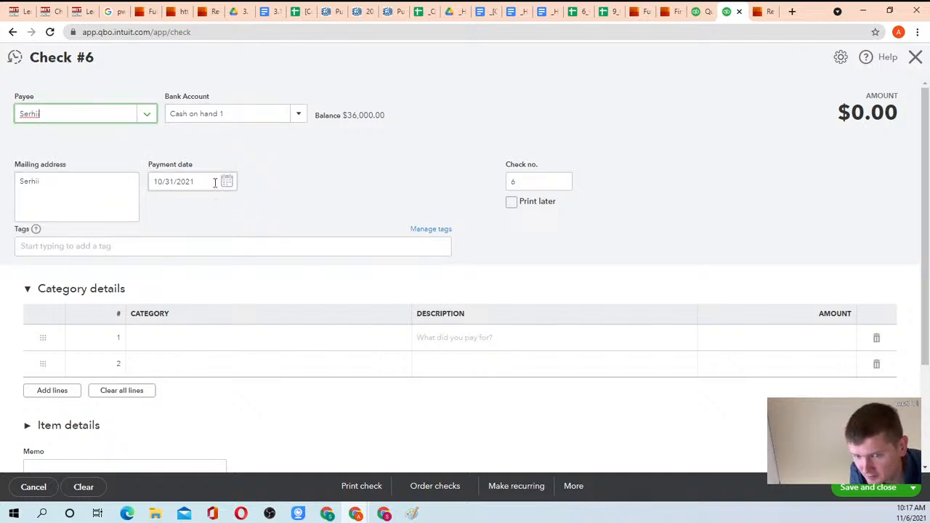
- Assign the Owner's Pay & Personal Expenses category to the first category line of the check
left_click(244, 334)
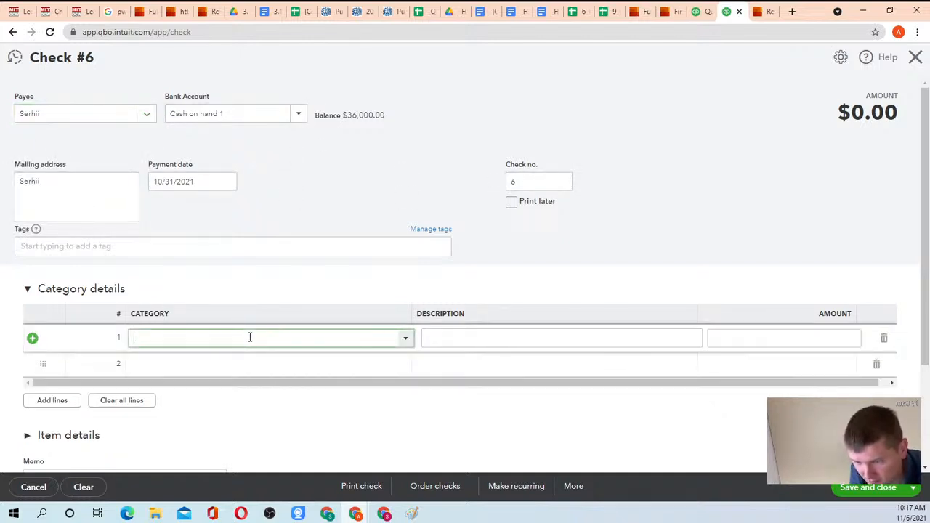
left_click(405, 341)
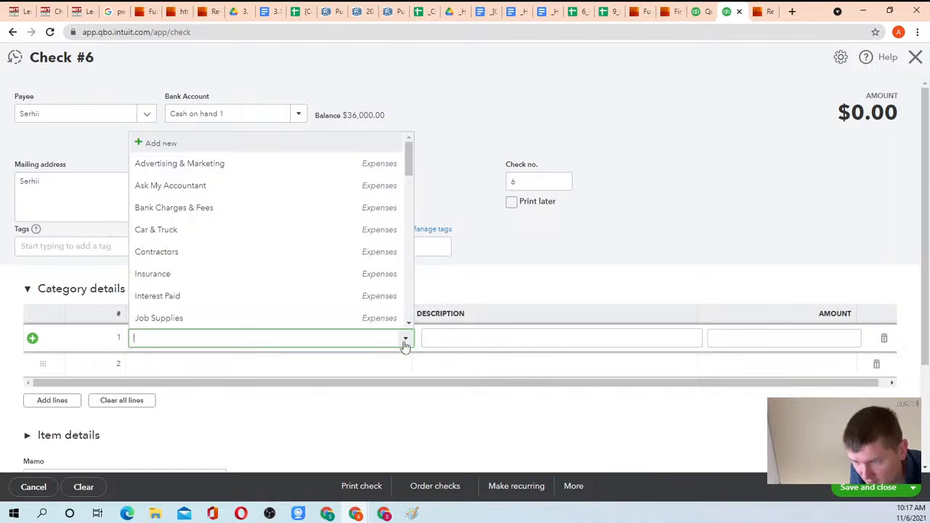
type("equi")
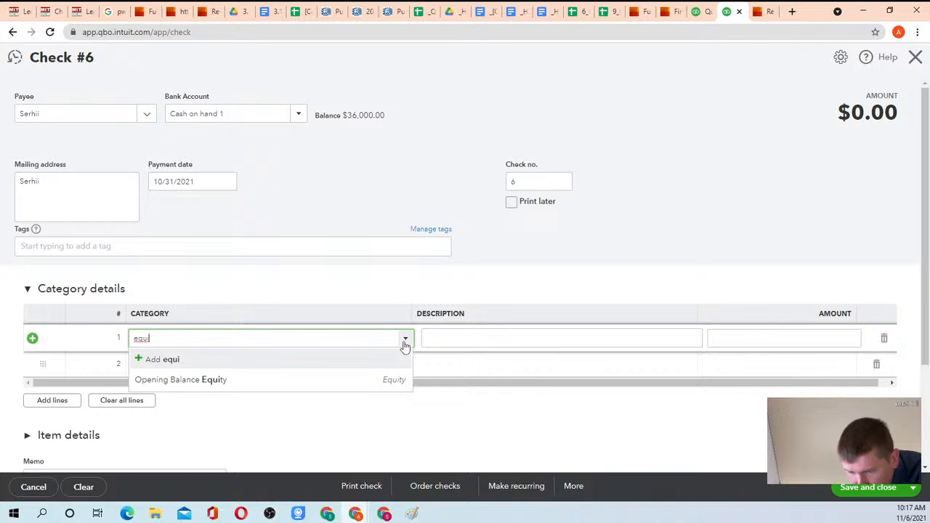
key("BackSpace")
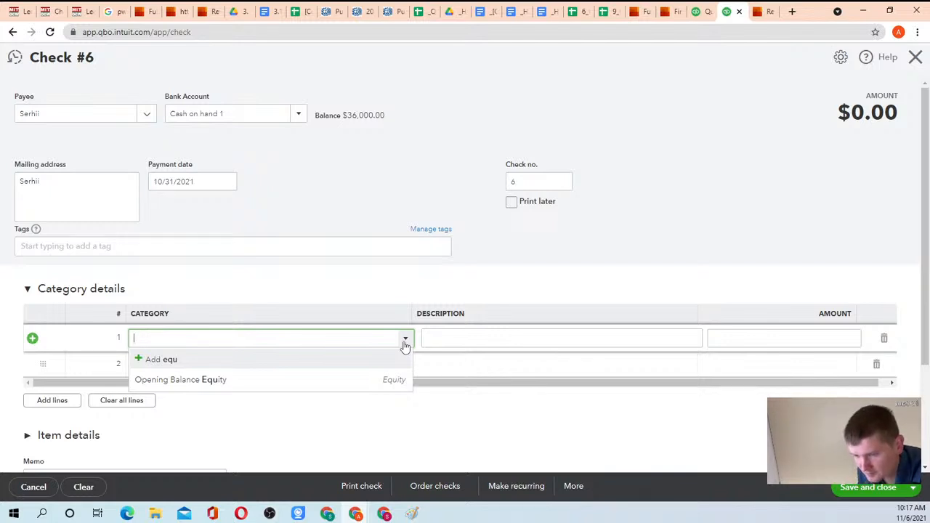
type("Owmer")
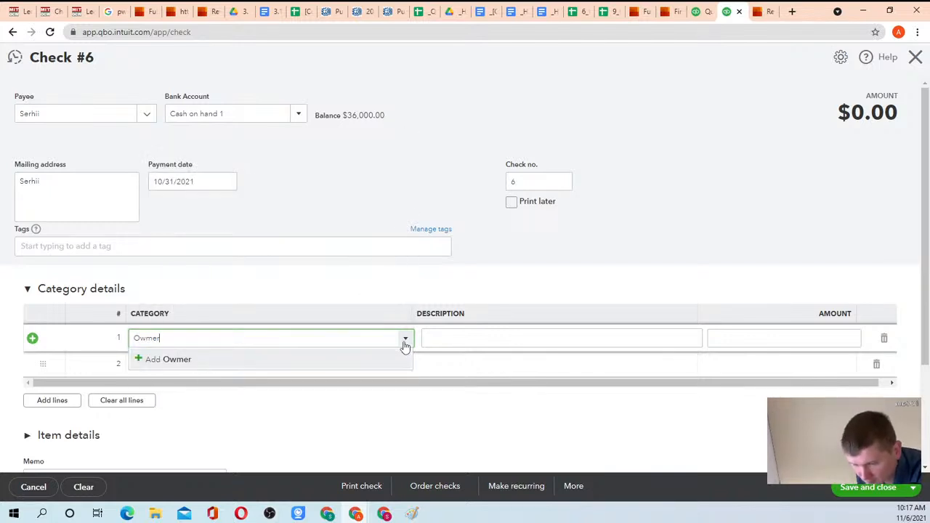
key("BackSpace")
key("BackSpace")
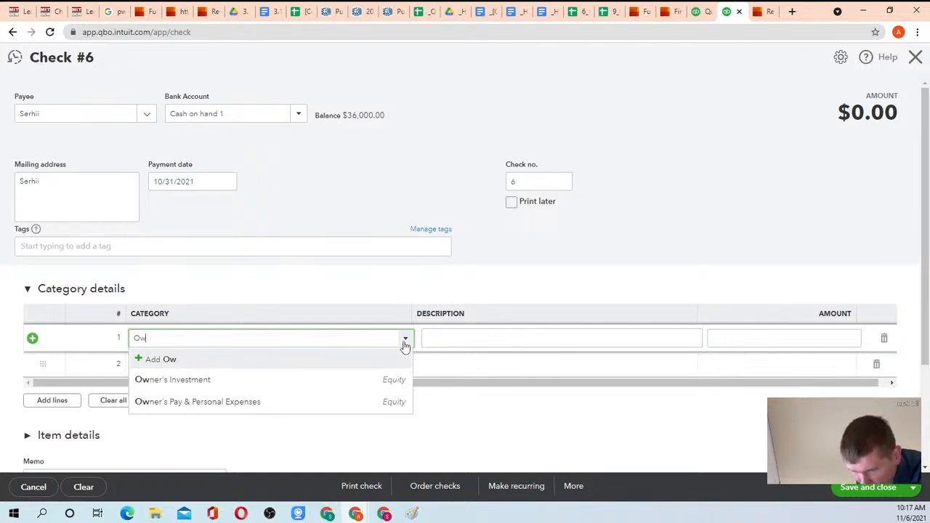
left_click(220, 402)
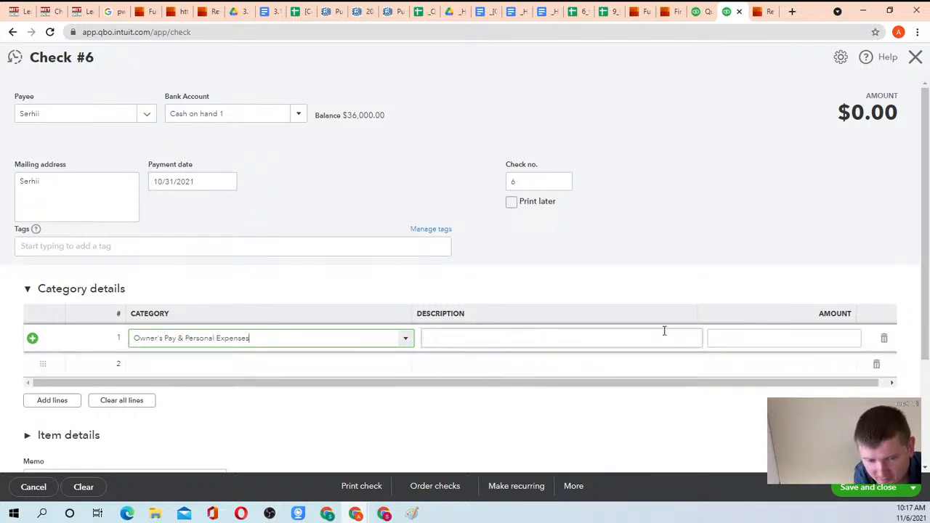
- Enter 5,000 as the amount of the first category line, then save and close the check
left_click(762, 334)
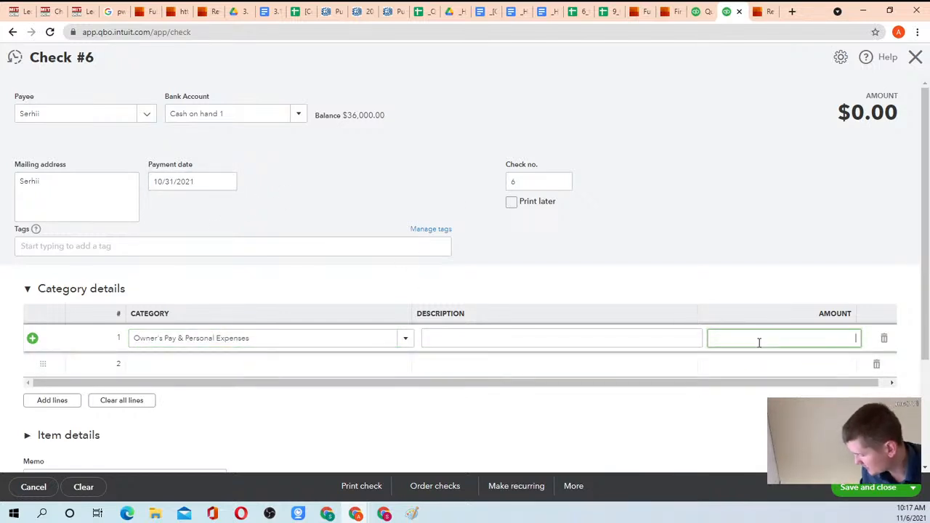
type("5,000")
left_click(677, 259)
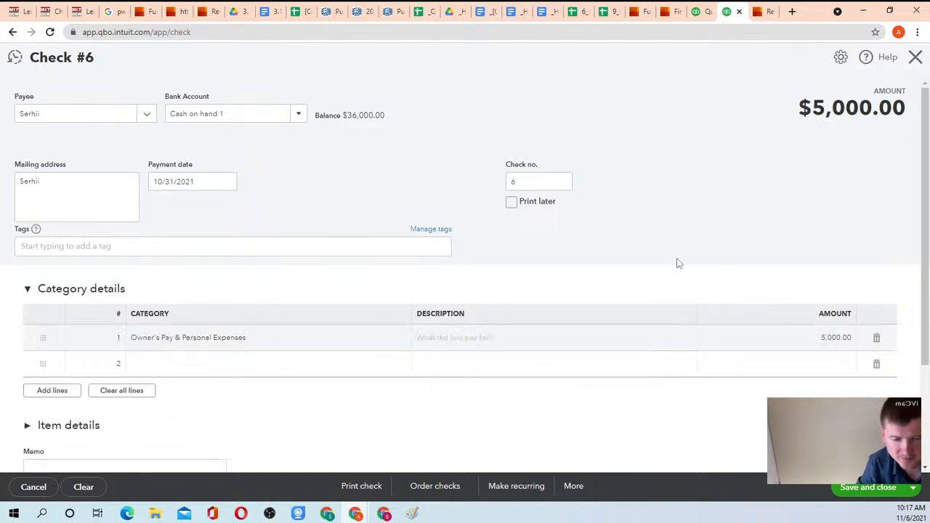
scroll(272, 202, "down", 2)
scroll(268, 254, "up", 2)
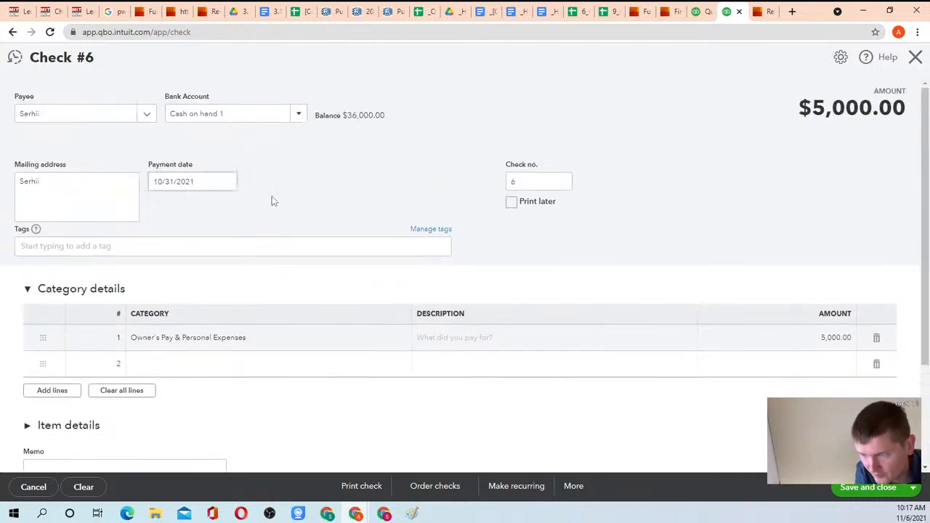
scroll(257, 156, "down", 2)
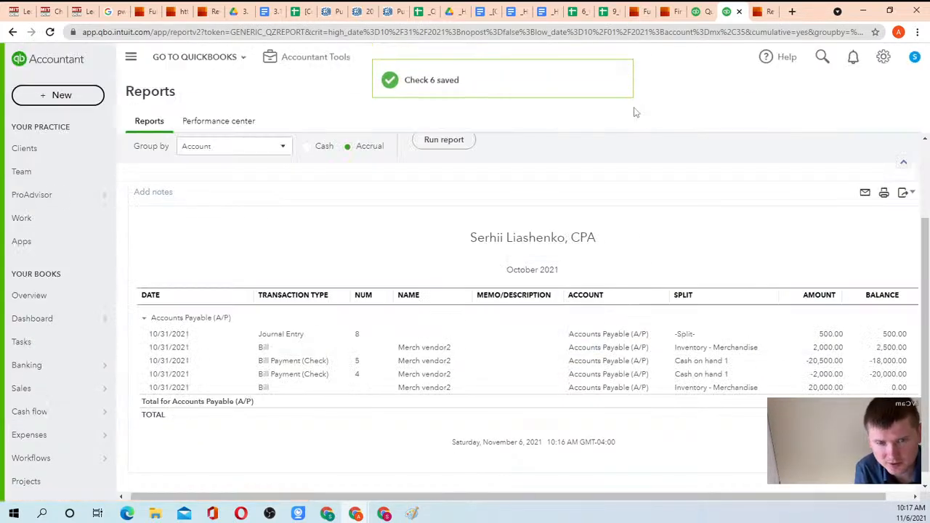
- Open the Balance Sheet report in the other QuickBooks window and check the Owner's Pay & Personal Expenses line under Equity
left_click(699, 11)
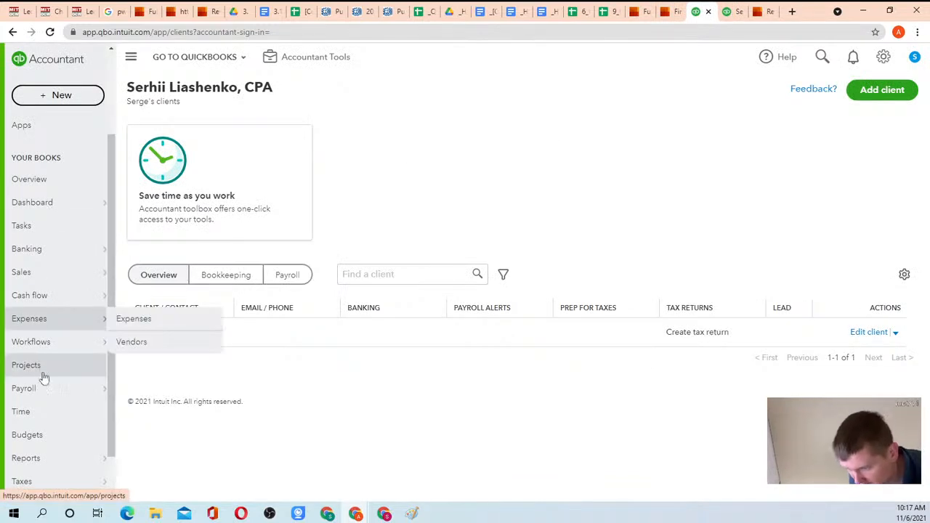
left_click(143, 464)
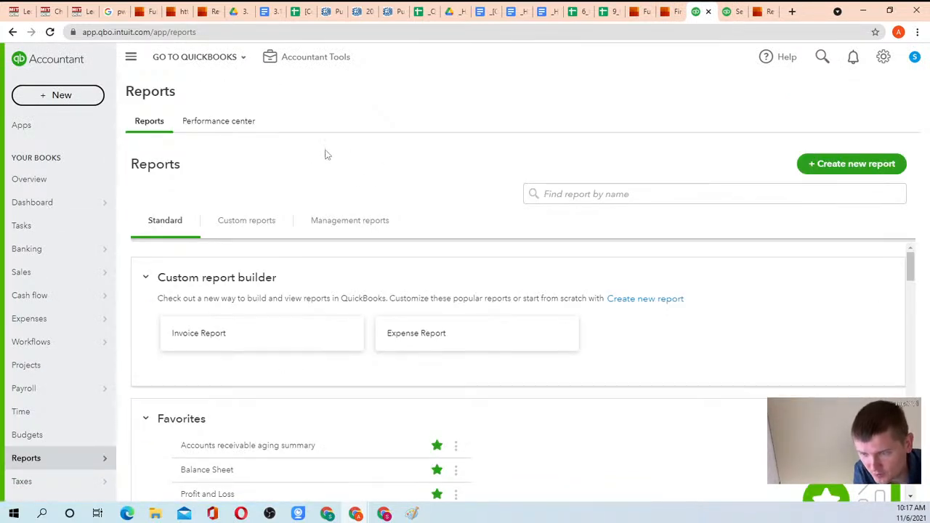
left_click(210, 470)
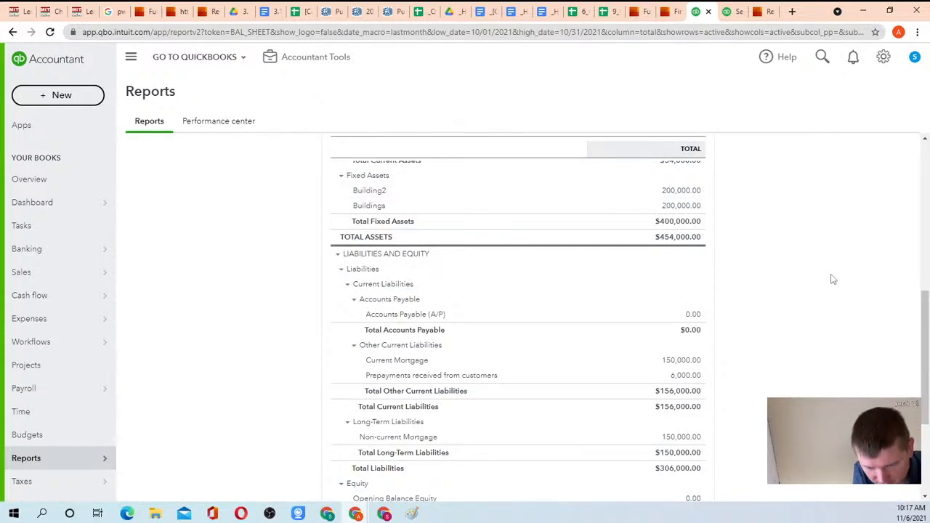
scroll(828, 291, "down", 3)
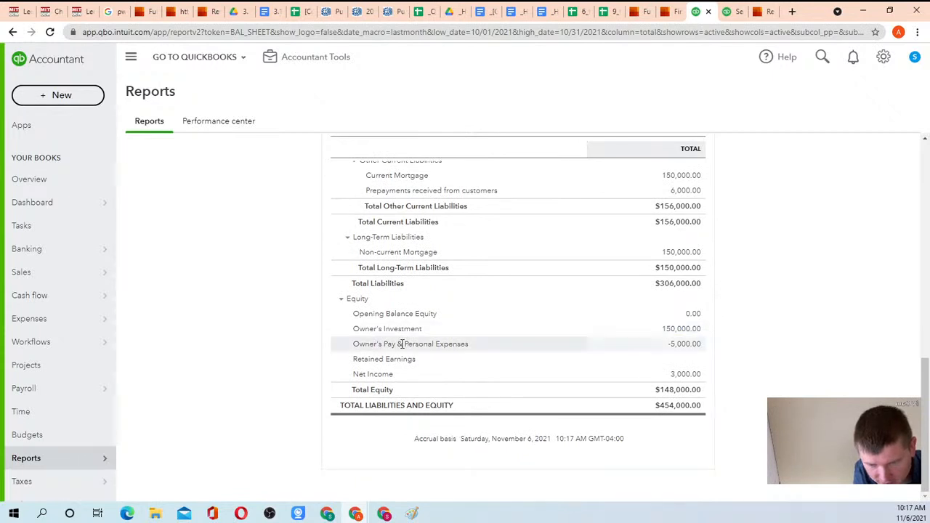
left_click_drag(354, 343, 706, 348)
left_click(783, 344)
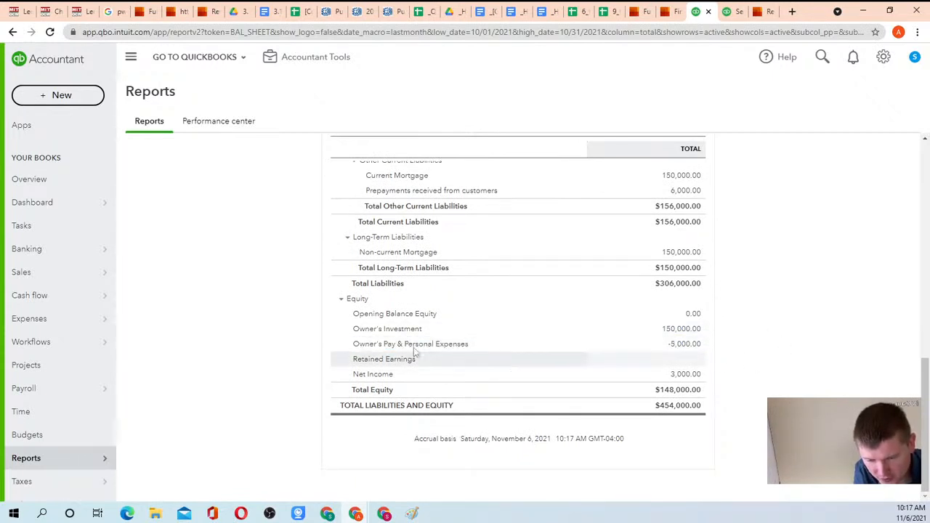
left_click_drag(354, 344, 697, 349)
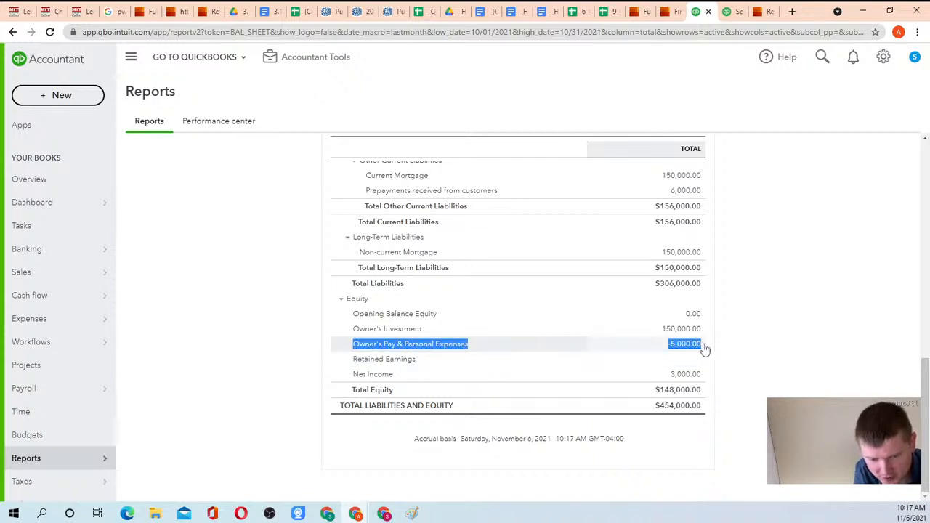
left_click(736, 351)
- Review the bank account, asset, liability and equity balances of the Balance Sheet as of October 31, 2021
scroll(763, 333, "up", 3)
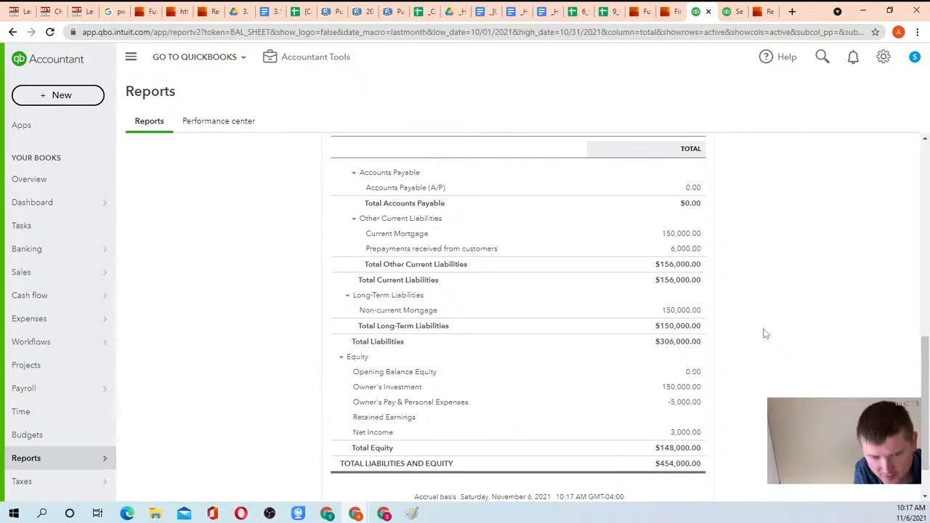
scroll(765, 334, "up", 1)
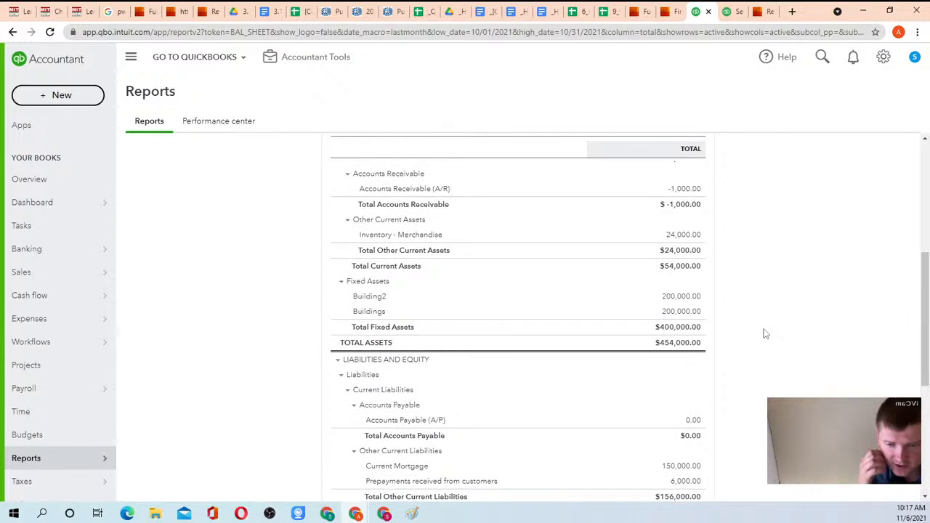
scroll(756, 314, "up", 2)
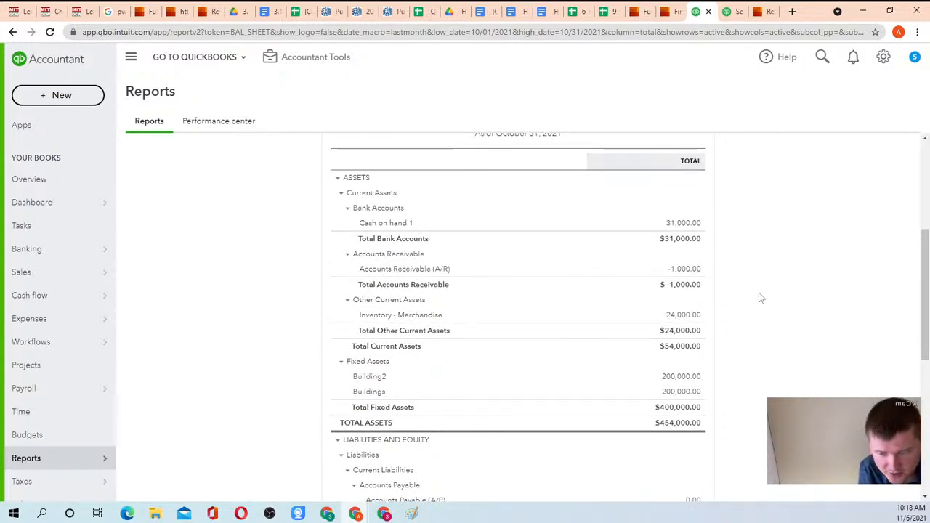
scroll(768, 294, "down", 5)
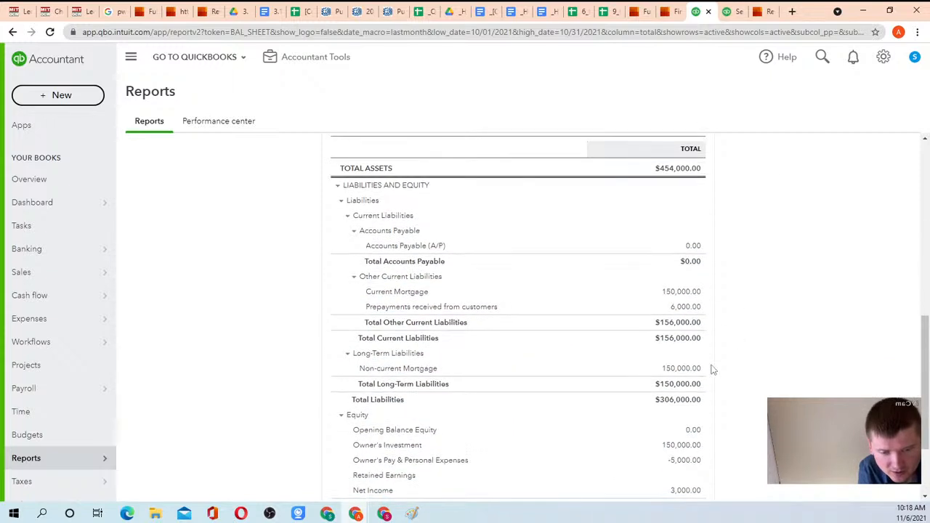
scroll(651, 465, "down", 1)
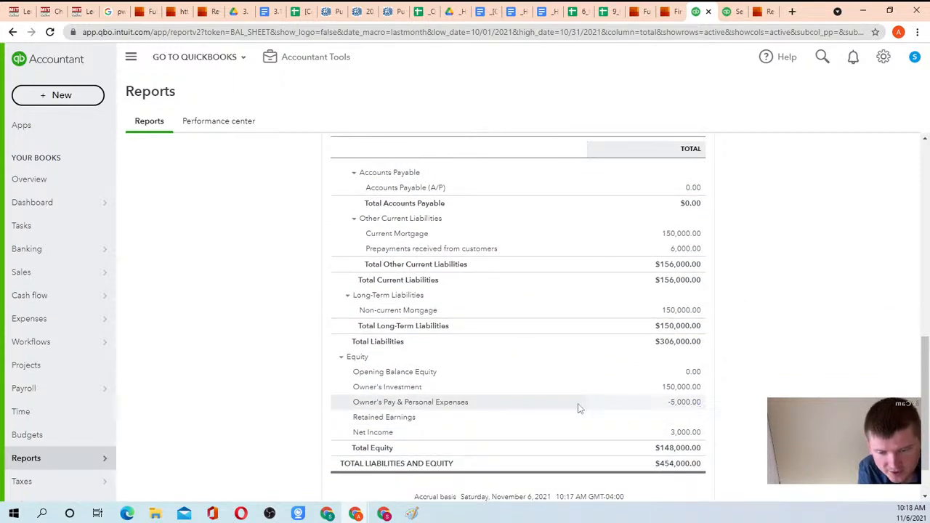
scroll(772, 239, "up", 5)
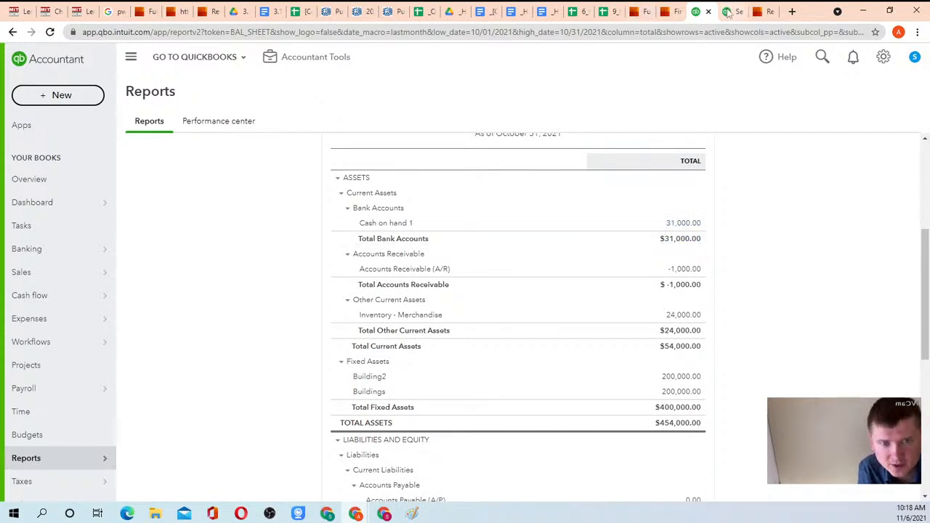
- Start a new invoice for Customer1 and enter 5 as the amount on its first line
left_click(80, 96)
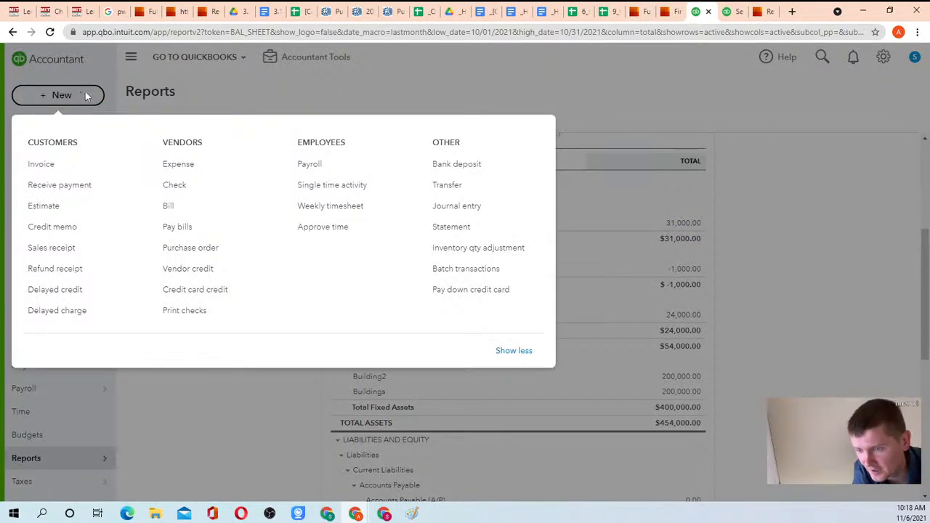
left_click(44, 165)
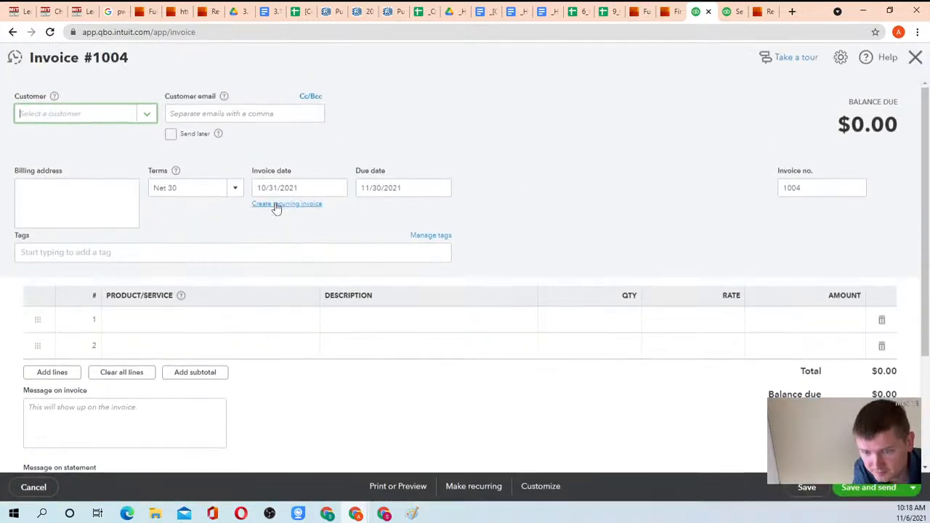
left_click(148, 114)
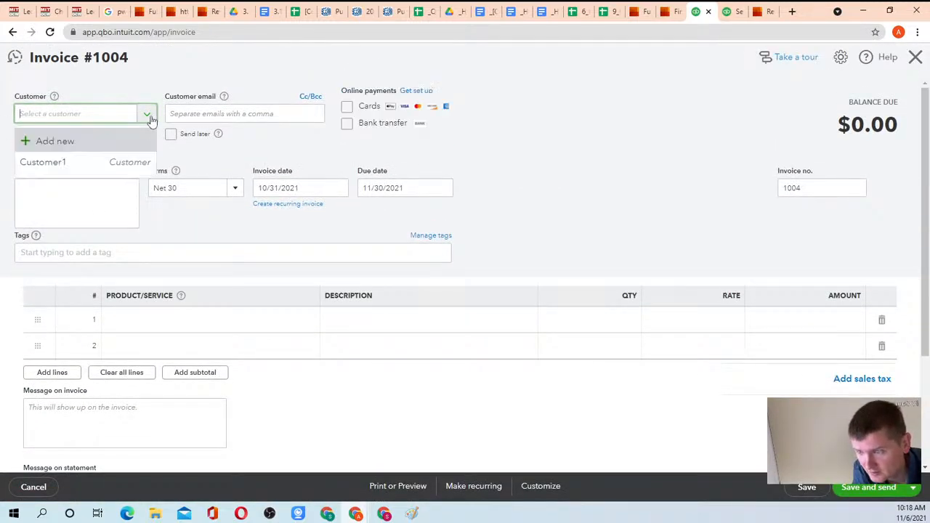
left_click(95, 163)
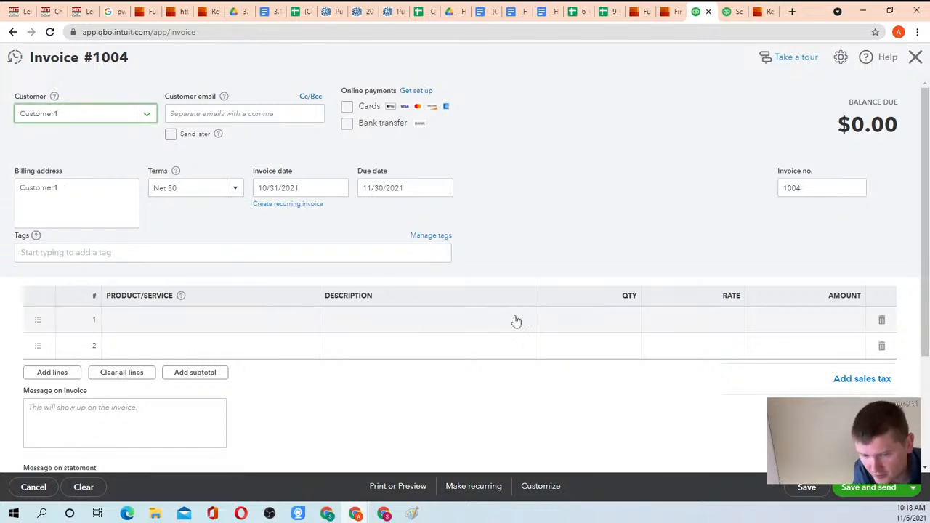
left_click(818, 322)
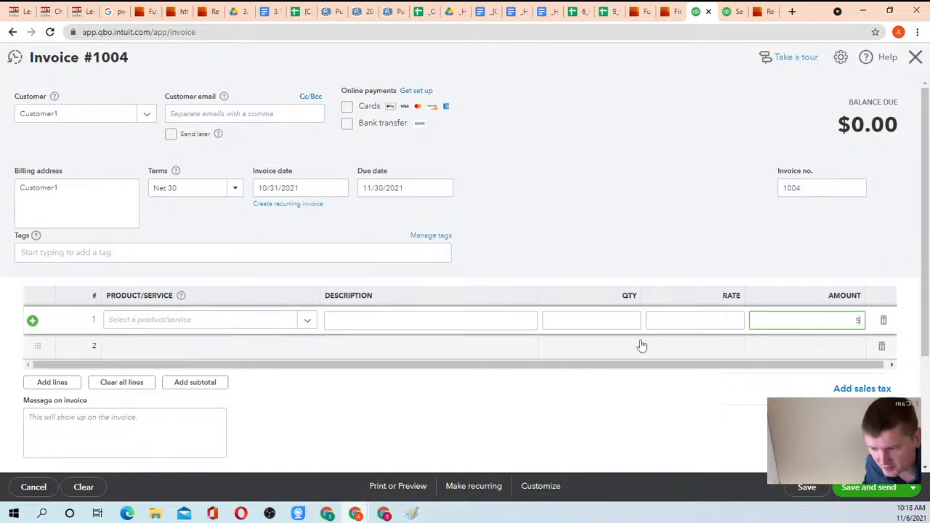
key("Escape")
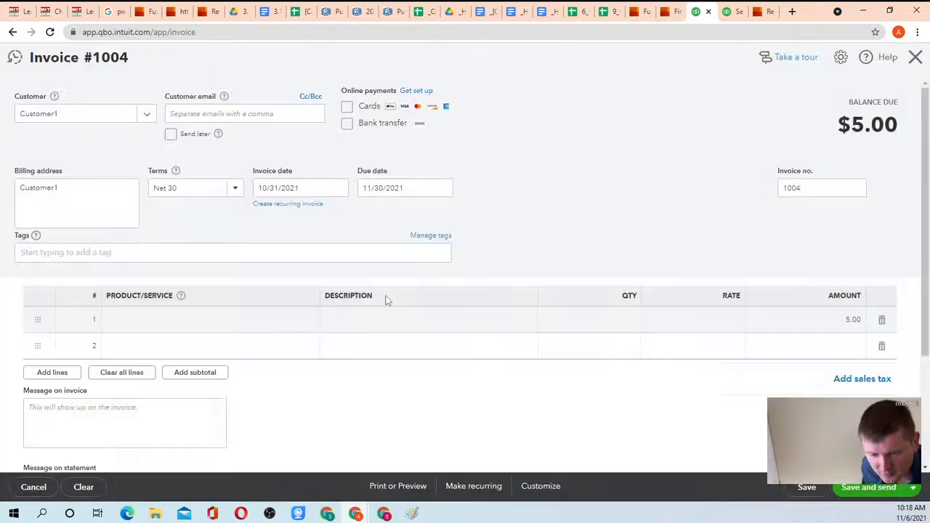
- Clear the amount on the invoice's first line and select Service1 as its product/service
left_click(389, 295)
left_click(865, 321)
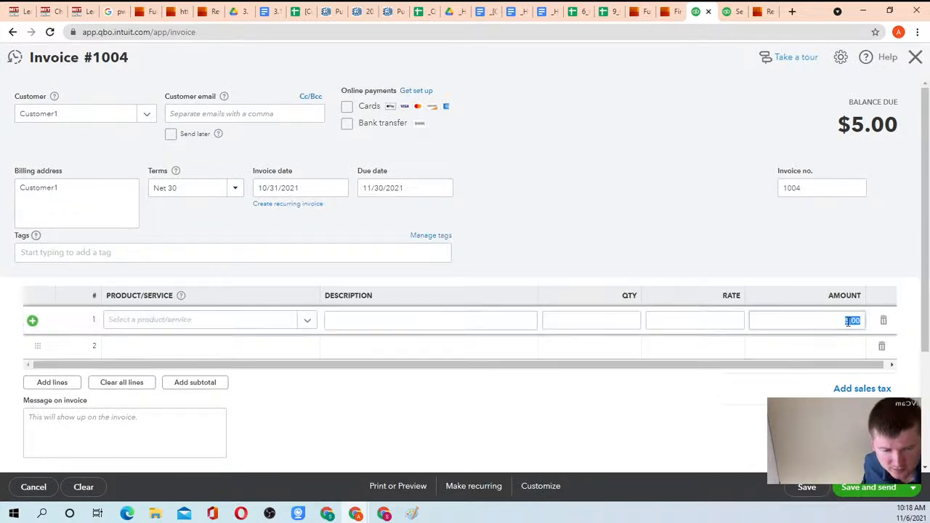
key("BackSpace")
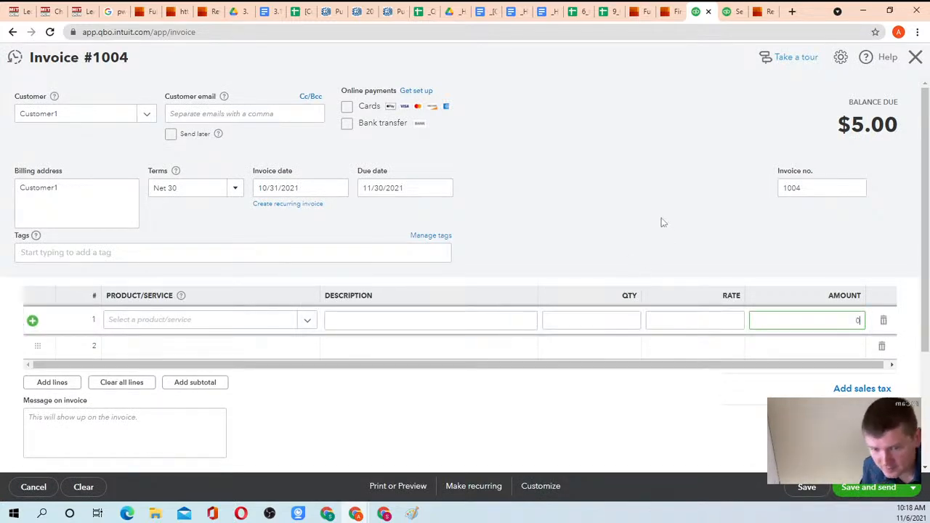
left_click(531, 262)
scroll(454, 309, "down", 2)
scroll(398, 299, "up", 3)
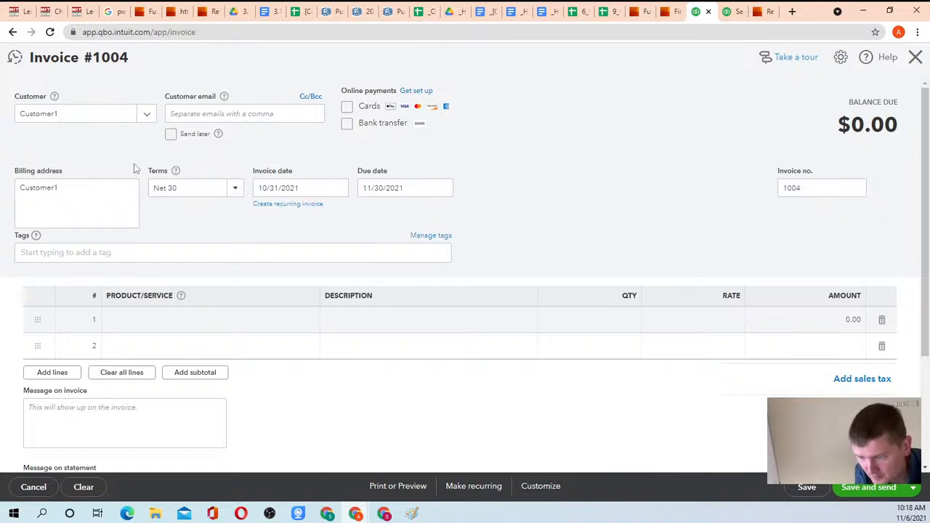
left_click(199, 320)
left_click(307, 320)
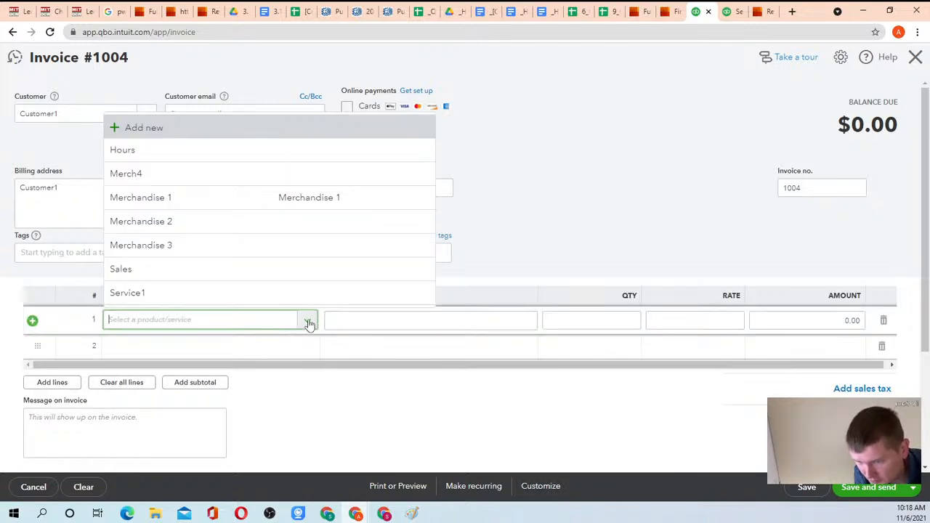
left_click(178, 294)
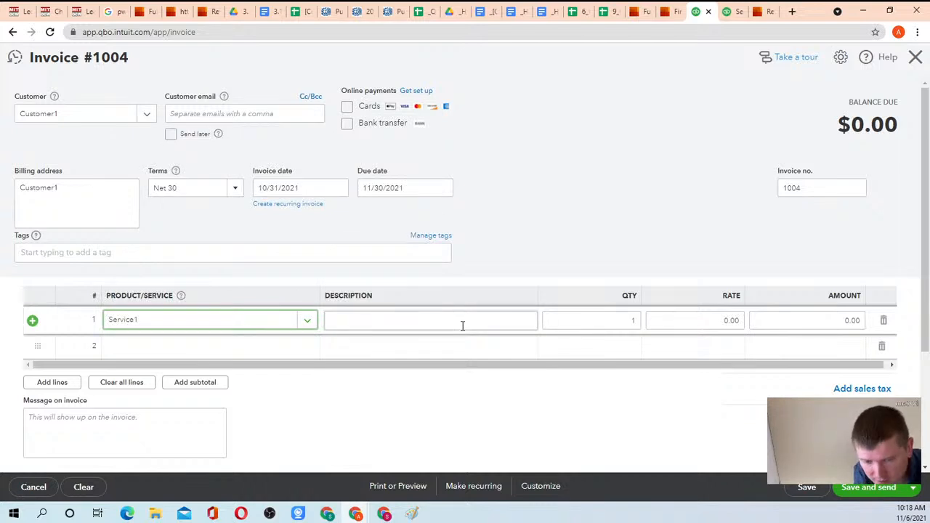
- Enter 5,000 as the amount of the Service1 line, save the invoice and acknowledge the applied credit notice
left_click(811, 317)
type("5,00")
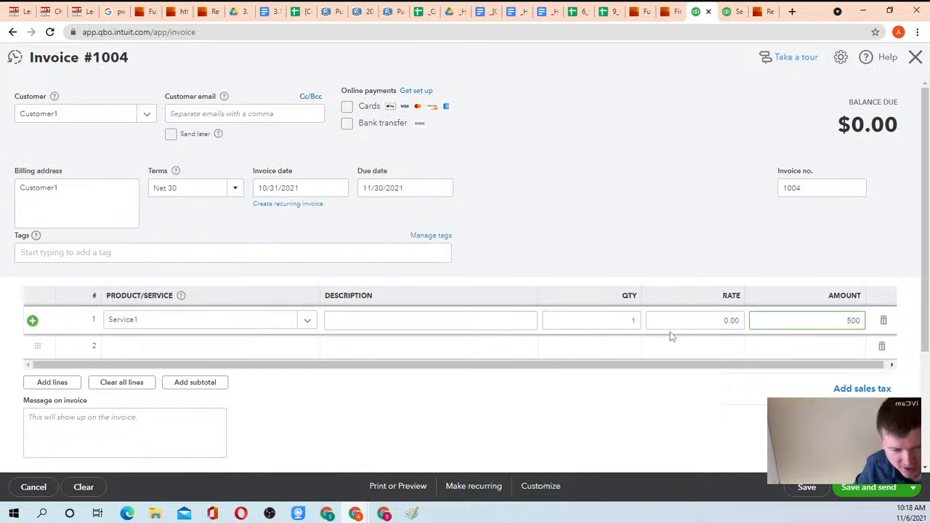
type("0")
left_click(618, 324)
left_click(394, 332)
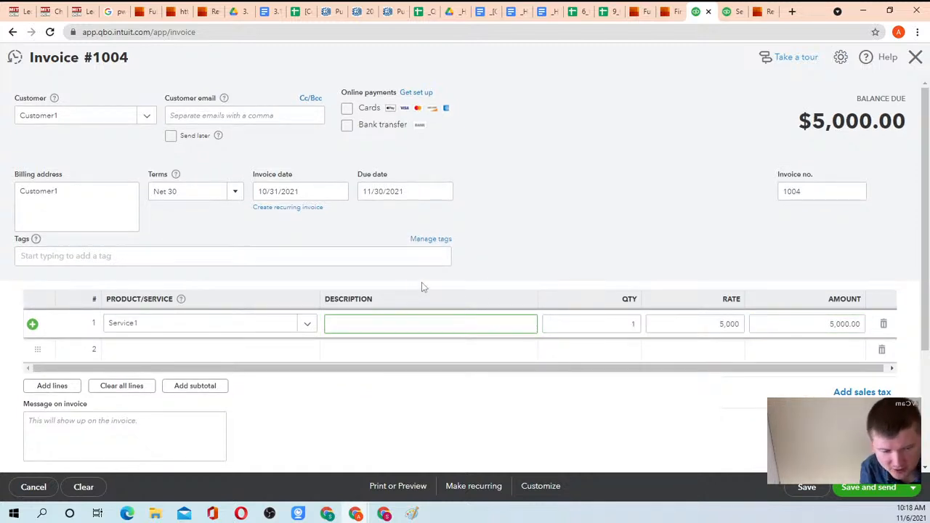
left_click(808, 489)
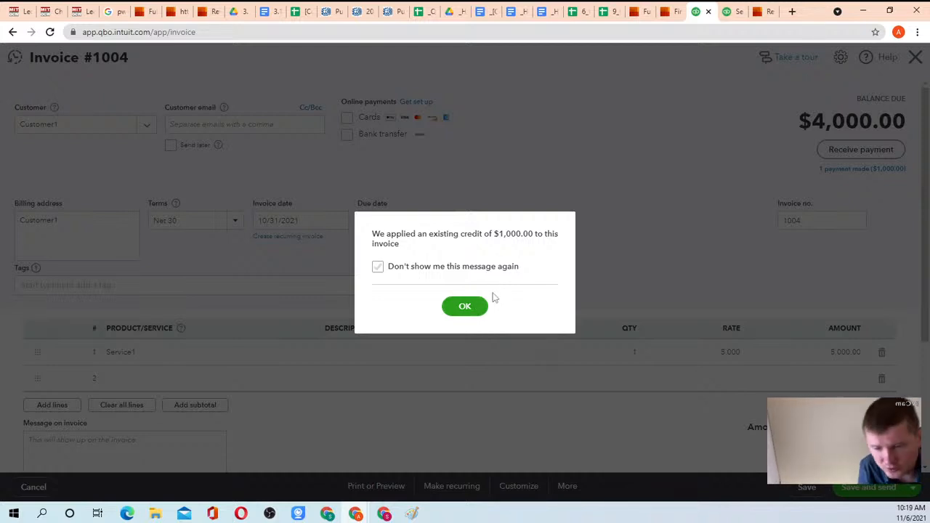
left_click(465, 306)
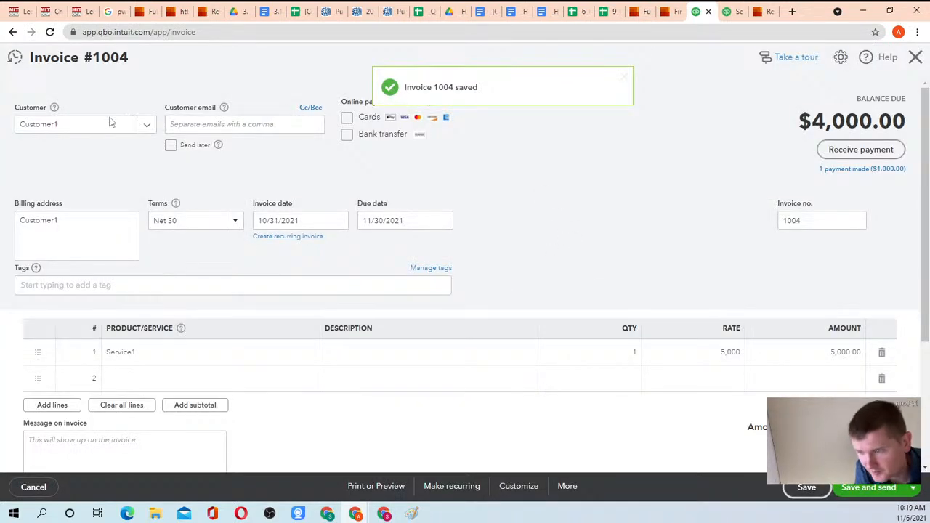
- Replace the customer on the saved invoice with a newly created customer named Cust2
left_click(146, 125)
key("BackSpace")
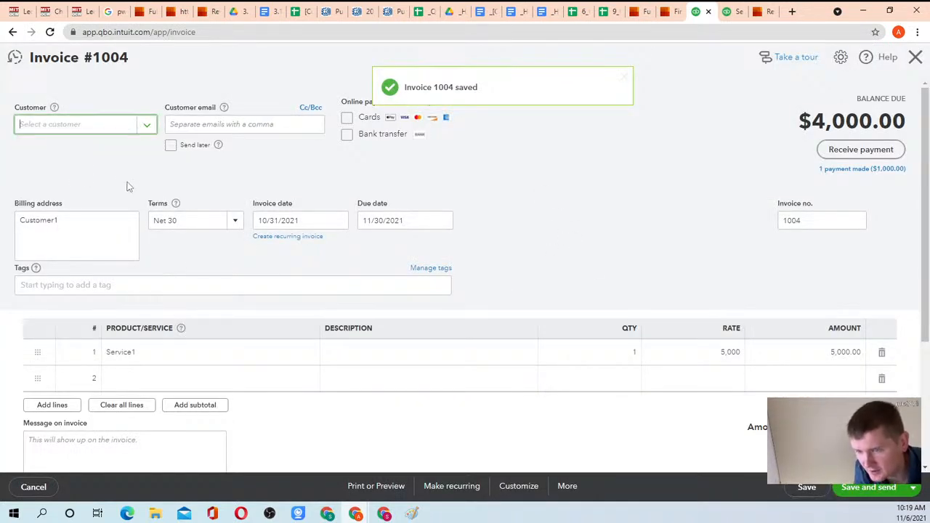
left_click(146, 136)
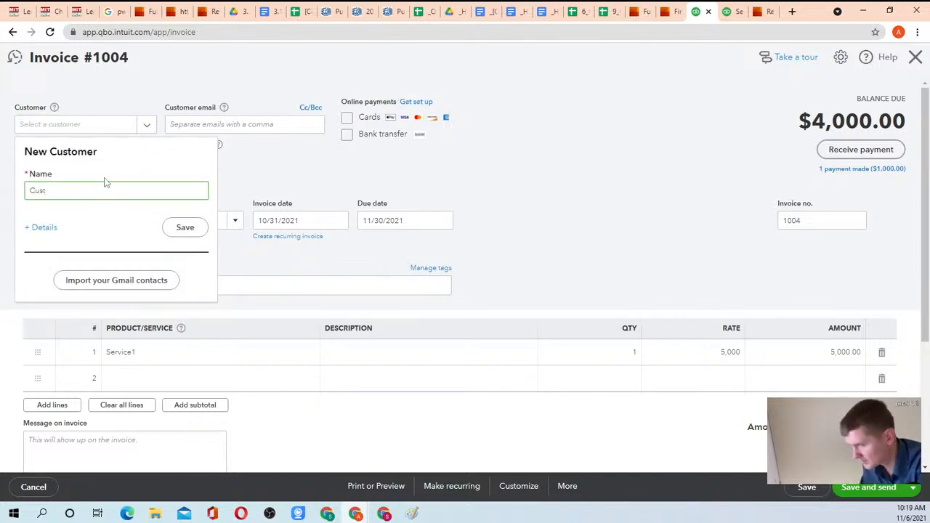
left_click(190, 228)
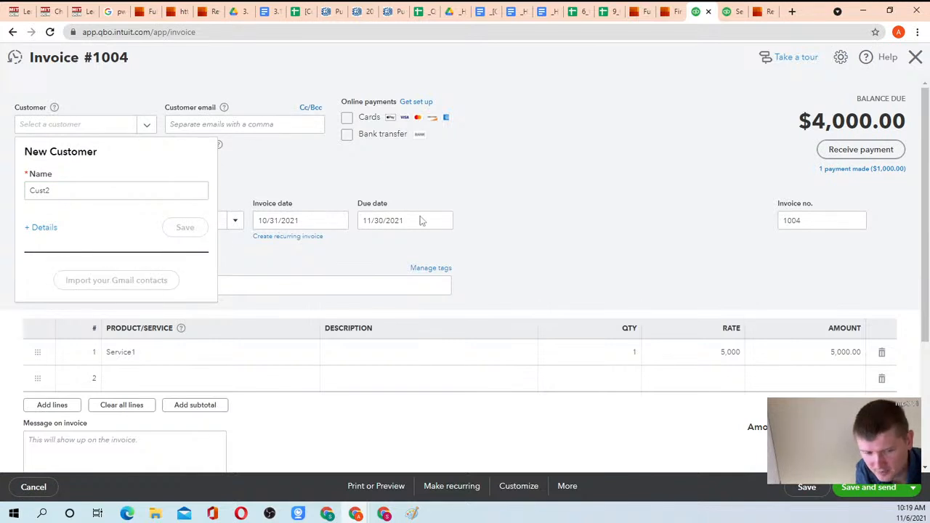
left_click(132, 175)
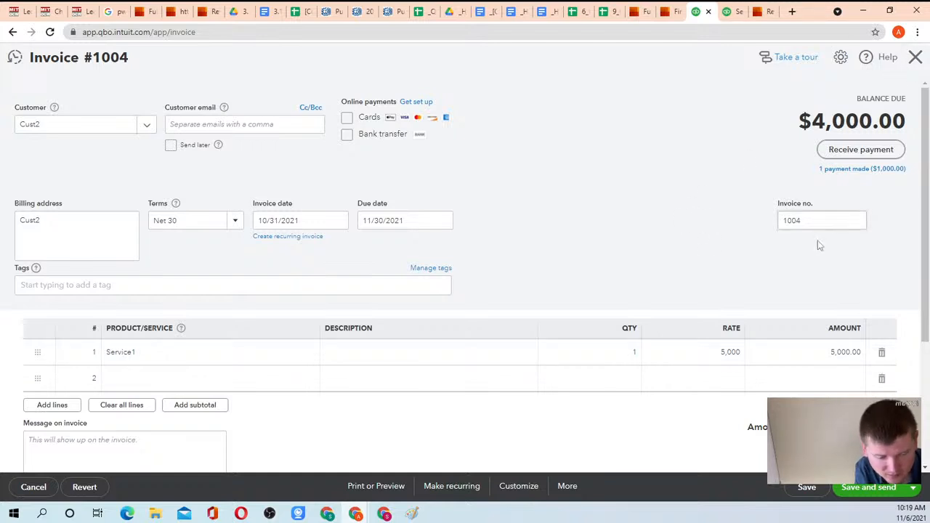
- Save the invoice with its new customer, agree to modify the linked transaction, and close the invoice
left_click(806, 487)
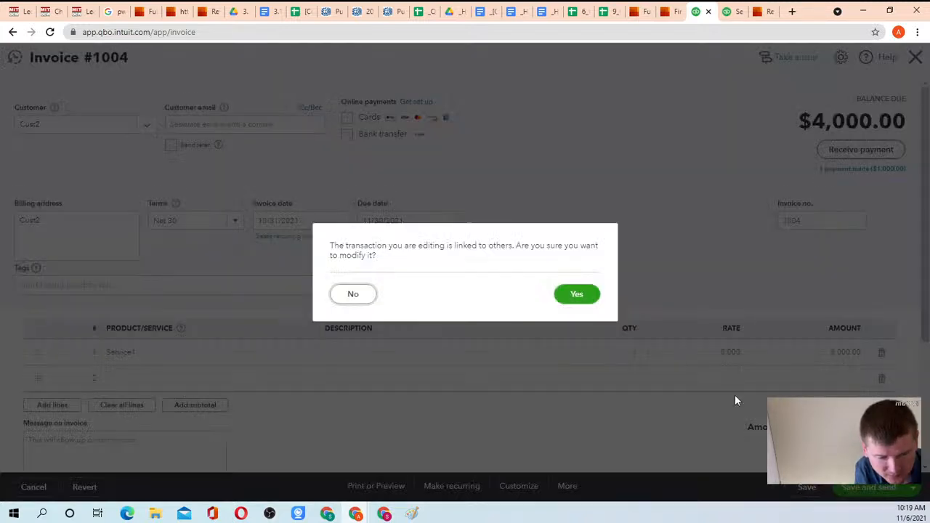
left_click(571, 297)
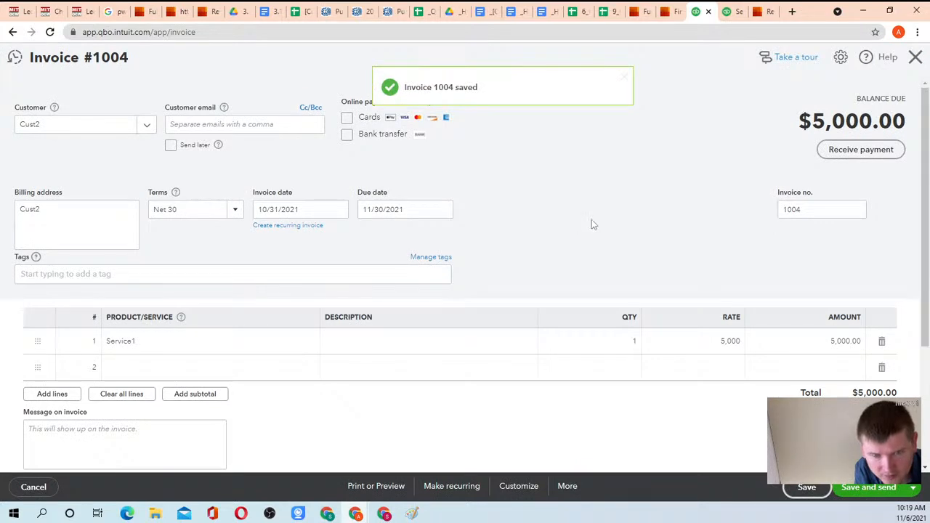
left_click(914, 64)
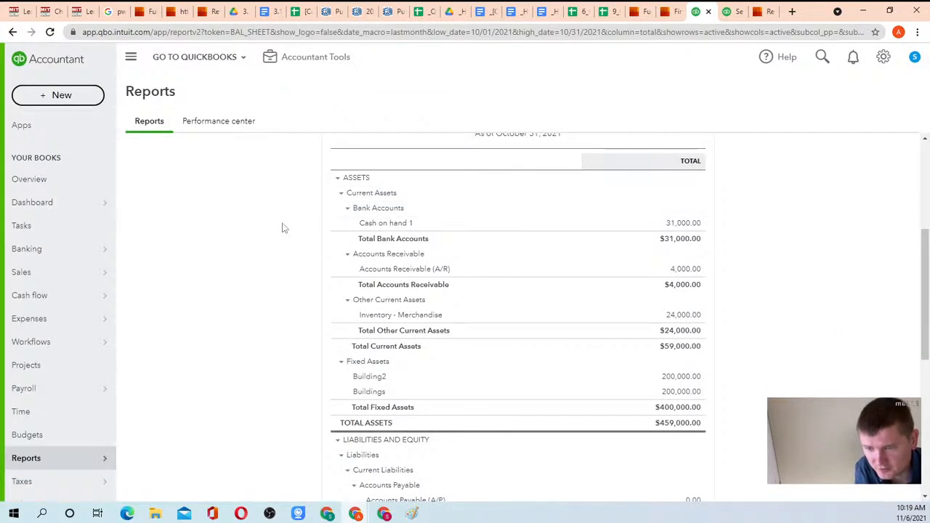
- Review the Balance Sheet as of October 31, 2021 and open the transaction details behind Accounts Receivable (A/R)
scroll(460, 229, "down", 2)
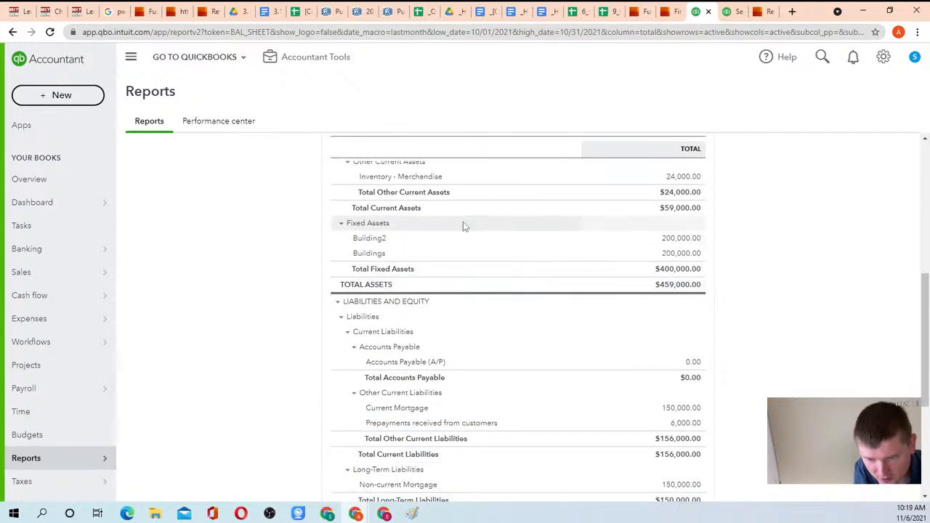
scroll(471, 317, "down", 2)
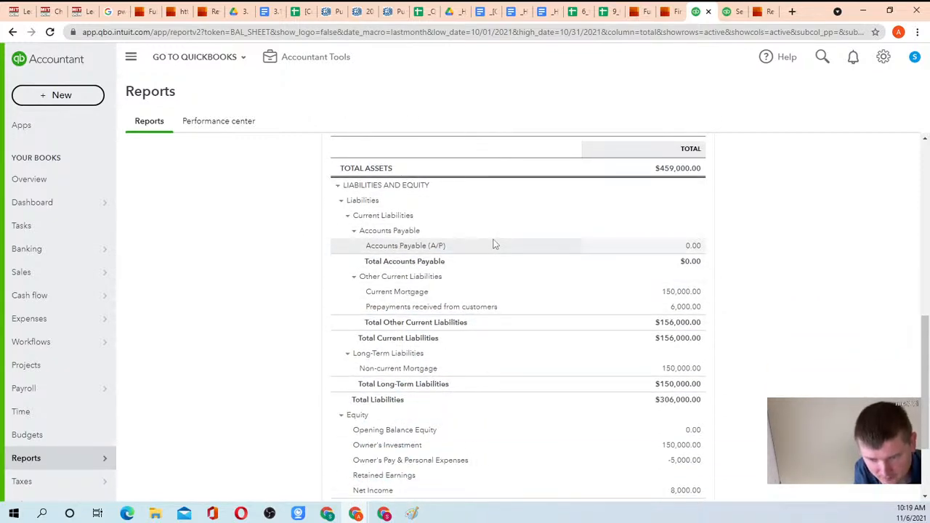
scroll(493, 244, "up", 6)
scroll(543, 232, "down", 2)
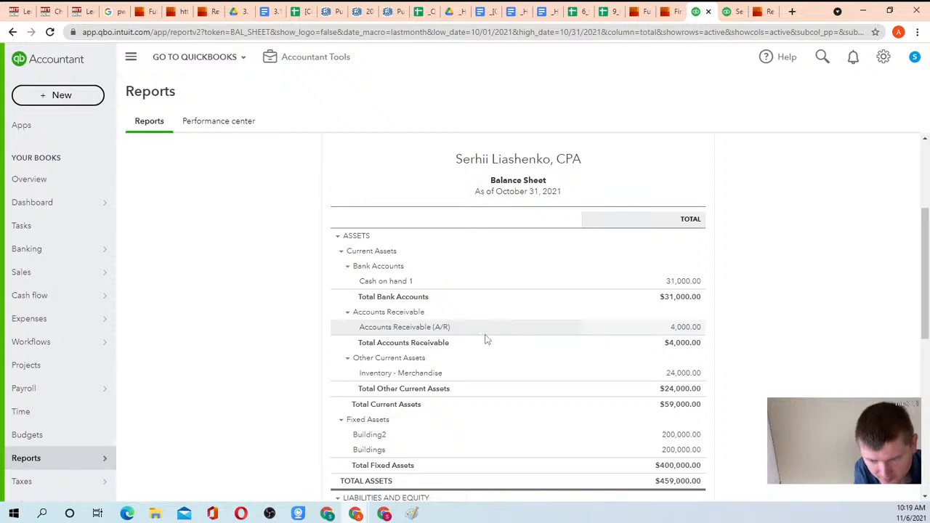
left_click(676, 331)
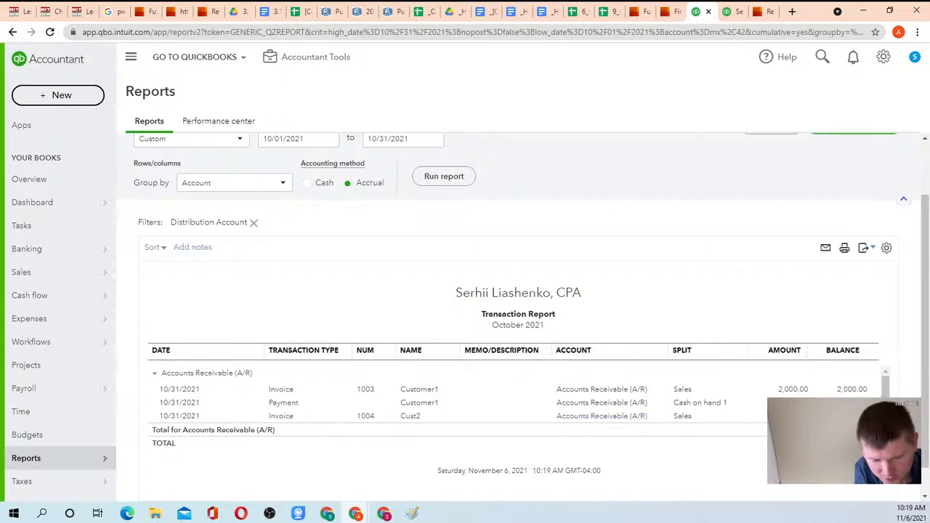
- Open the Cust2 invoice from the Transaction Report, check its line and balance due, and close it
left_click(289, 420)
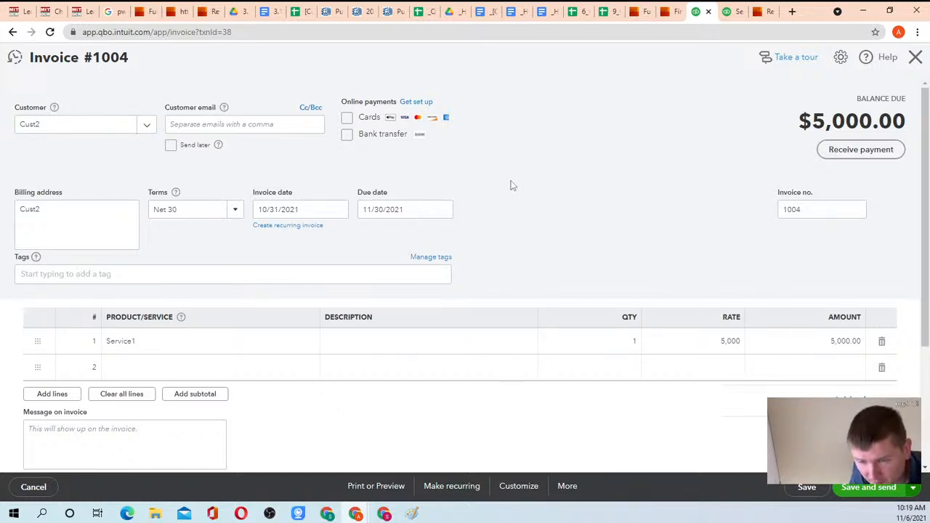
scroll(509, 200, "down", 3)
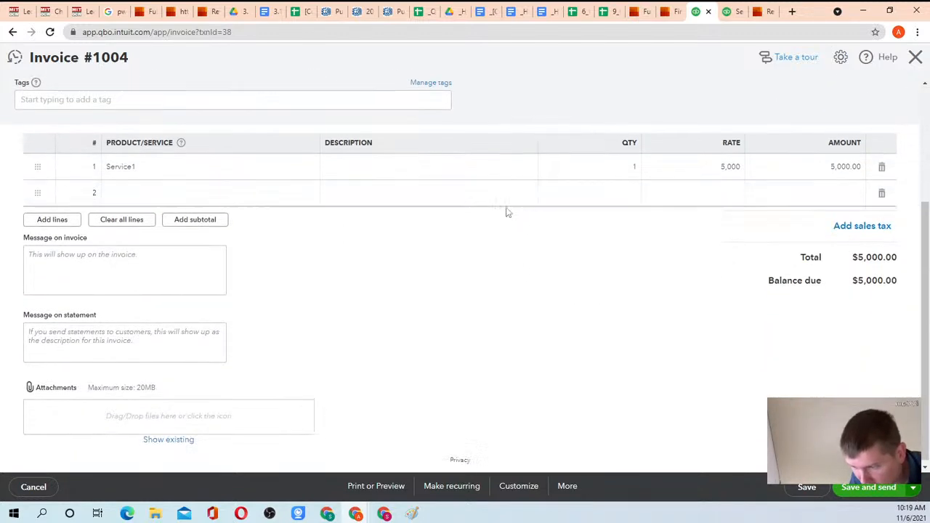
scroll(506, 214, "up", 3)
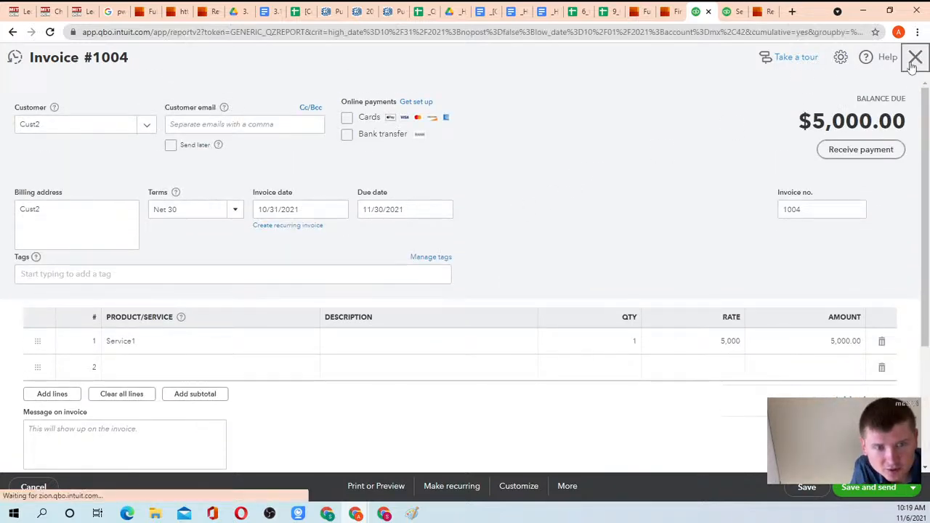
left_click(915, 57)
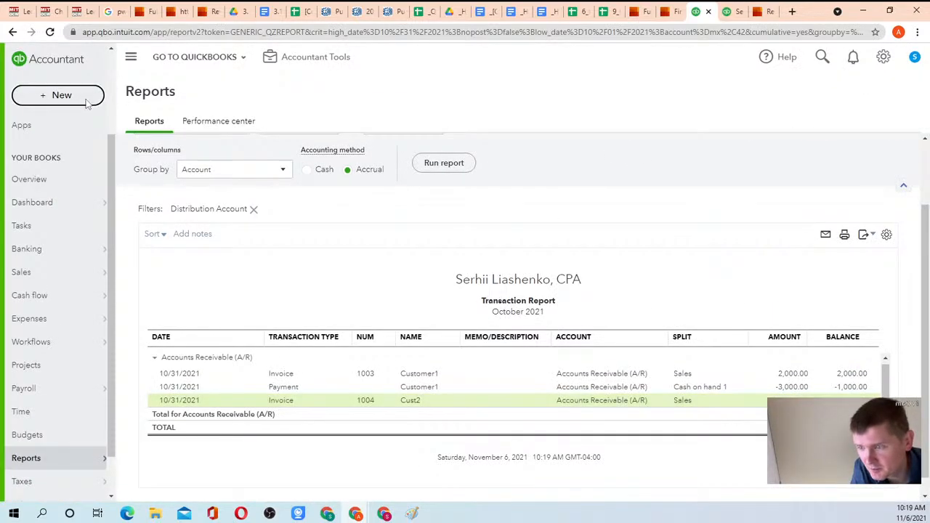
- Record a received payment of 5000 from Cust2 against its outstanding invoice, deposited to Cash on hand 1, and save and close it
left_click(86, 102)
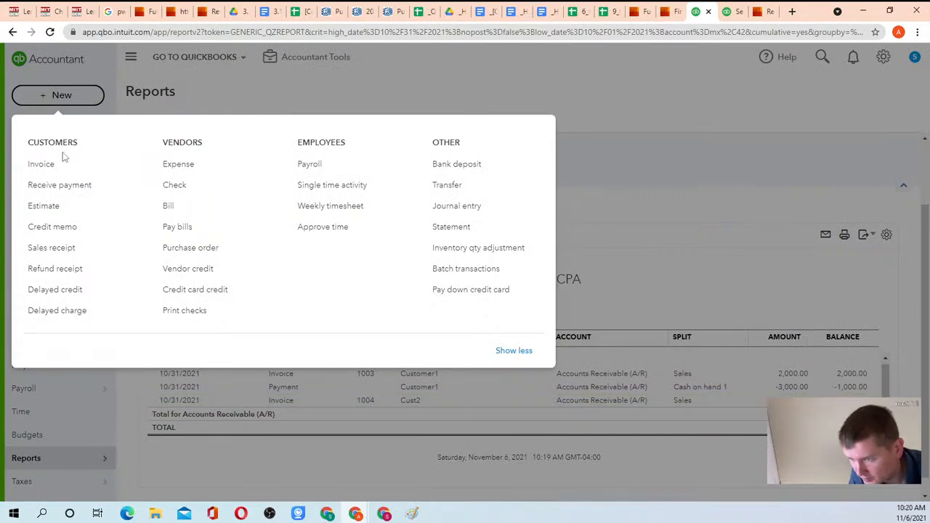
left_click(58, 185)
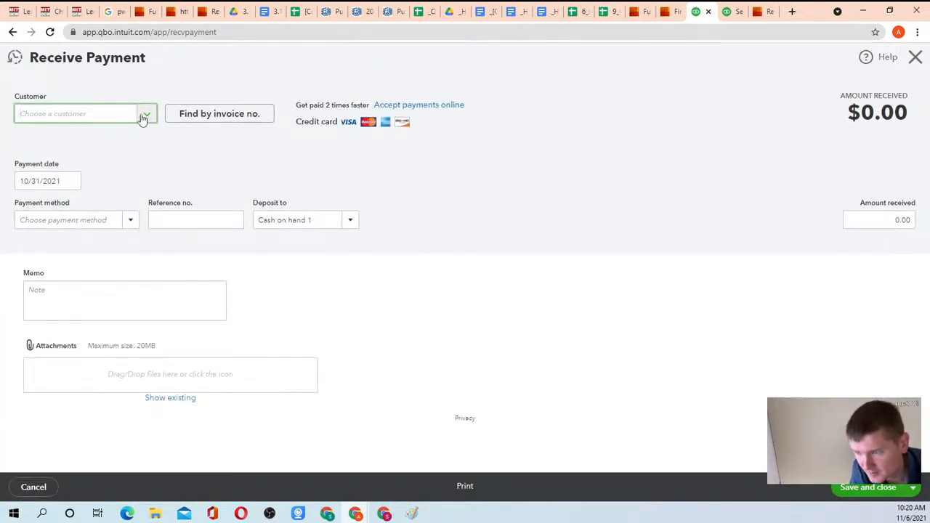
left_click(142, 116)
left_click(69, 163)
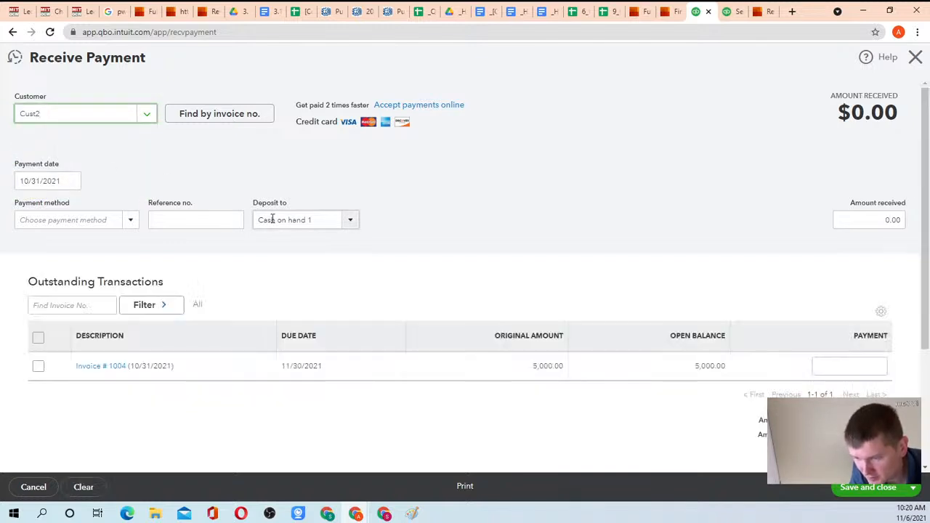
left_click(844, 363)
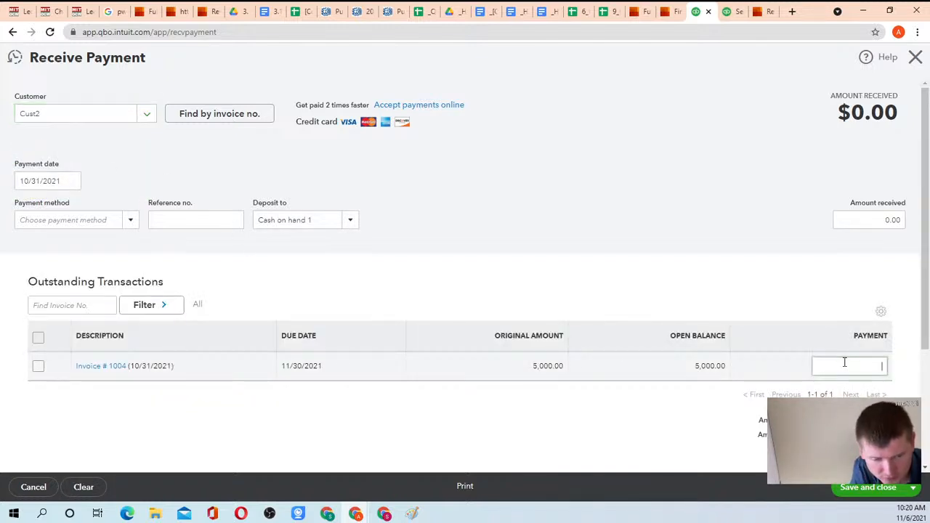
type("5000")
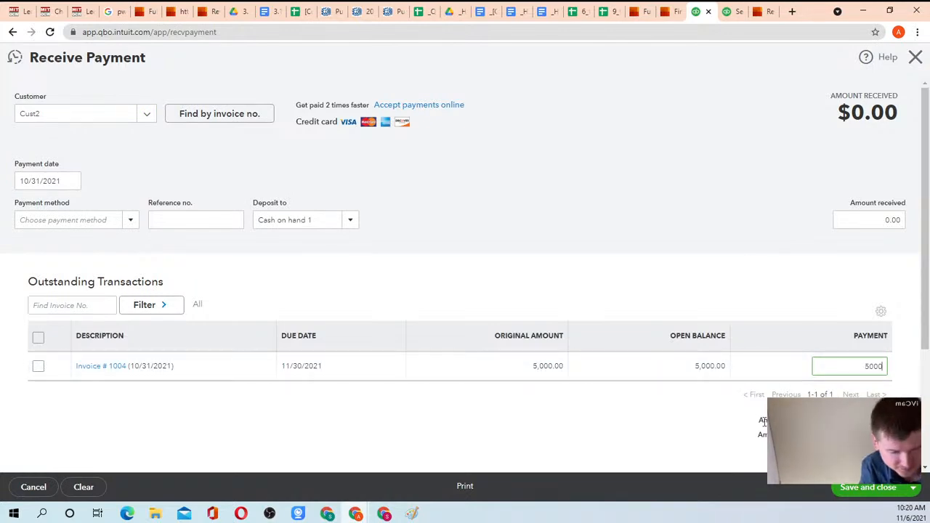
left_click(870, 487)
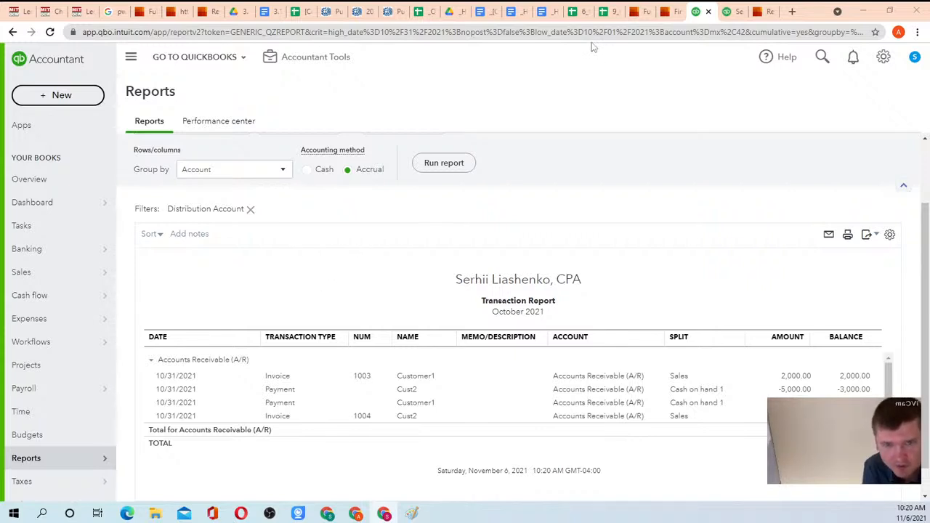
- Switch to the transaction practice spreadsheet in Google Sheets and review the description and accounts of the 5000 personal services barter
left_click(301, 12)
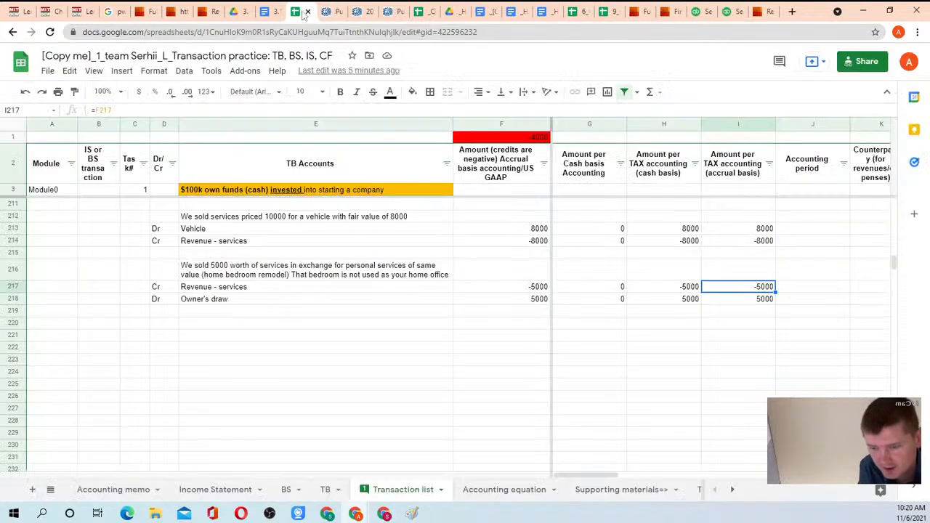
left_click(244, 278)
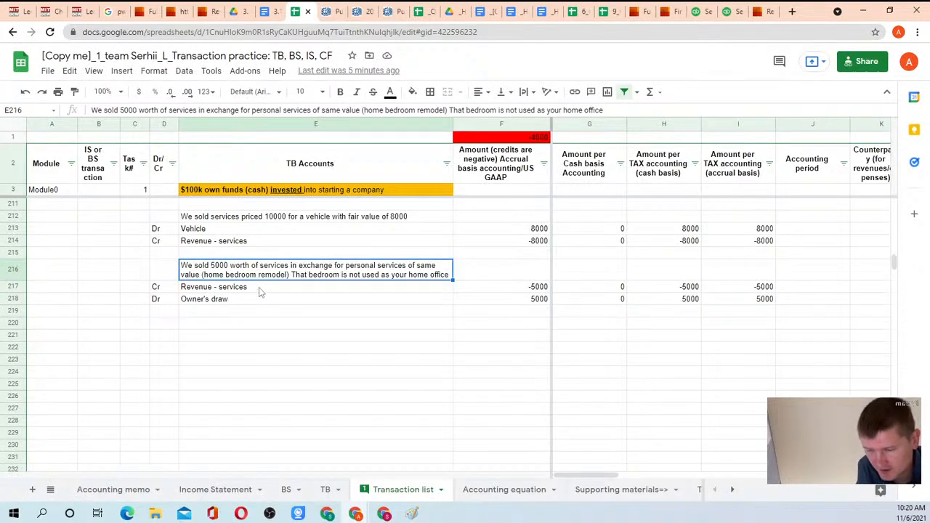
left_click(256, 289)
left_click(255, 301)
left_click(255, 291)
left_click(260, 269)
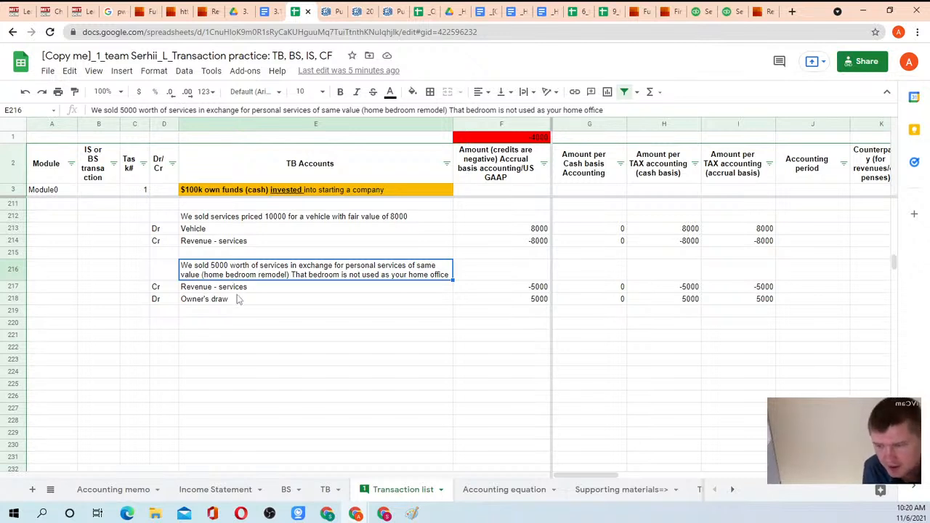
- Examine the Revenue - services credit and Owner's draw debit rows of the barter entry, including their accrual basis amounts
left_click_drag(161, 287, 538, 288)
left_click(536, 289)
left_click_drag(162, 300, 500, 303)
left_click(505, 303)
left_click_drag(176, 291, 516, 315)
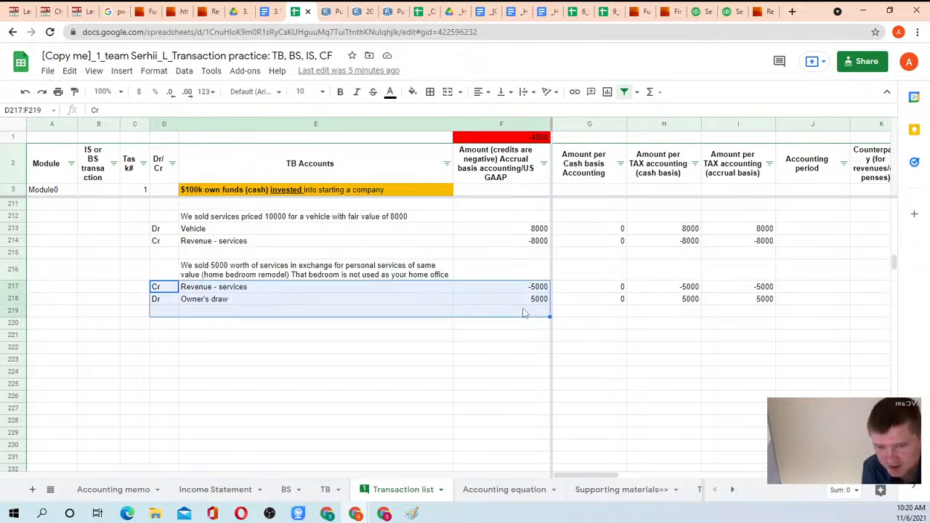
left_click(511, 314)
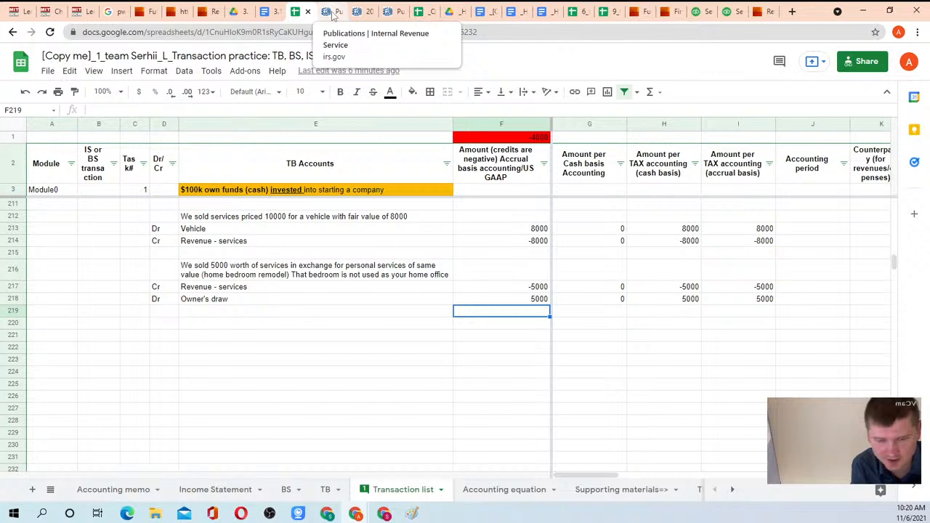
- Examine the whole 5000 personal services barter entry, comparing its amounts under US GAAP accrual, cash basis and both tax accounting columns
left_click_drag(163, 287, 774, 309)
left_click(774, 309)
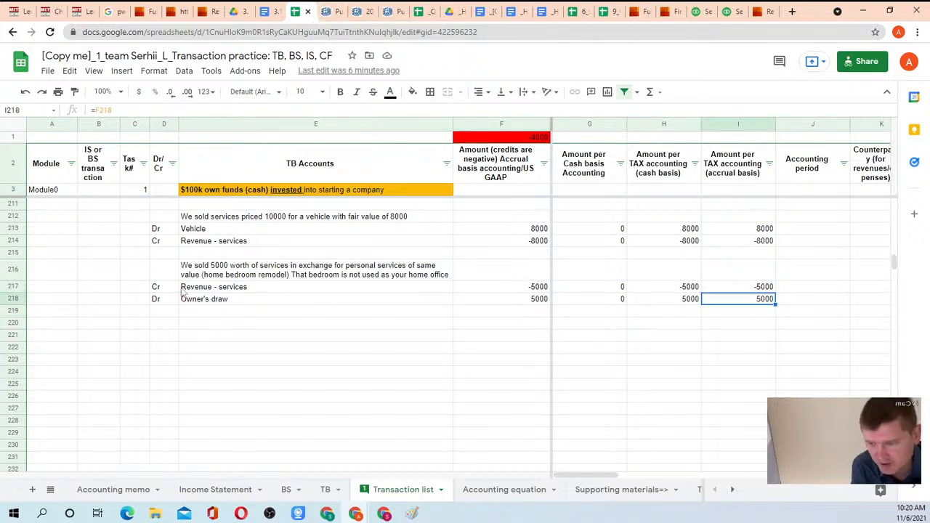
left_click_drag(164, 277, 752, 305)
left_click(752, 302)
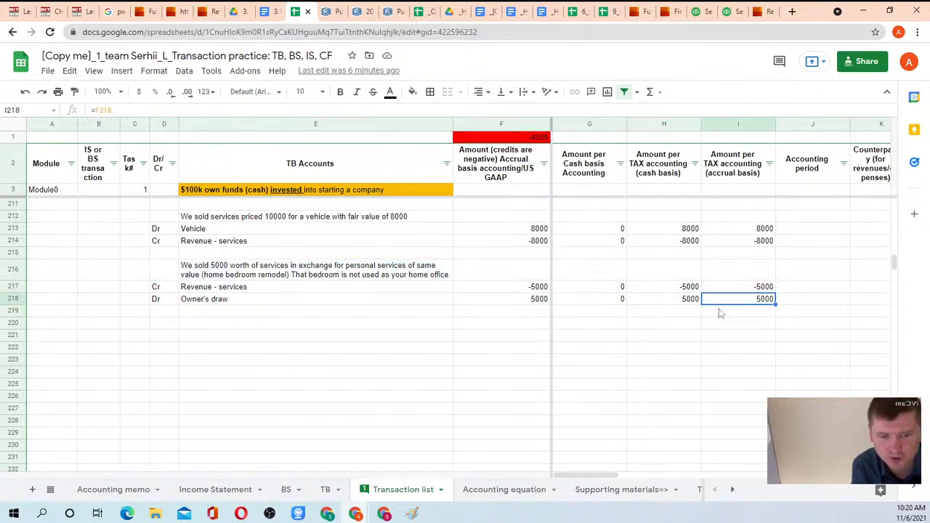
left_click_drag(161, 276, 736, 308)
left_click(738, 309)
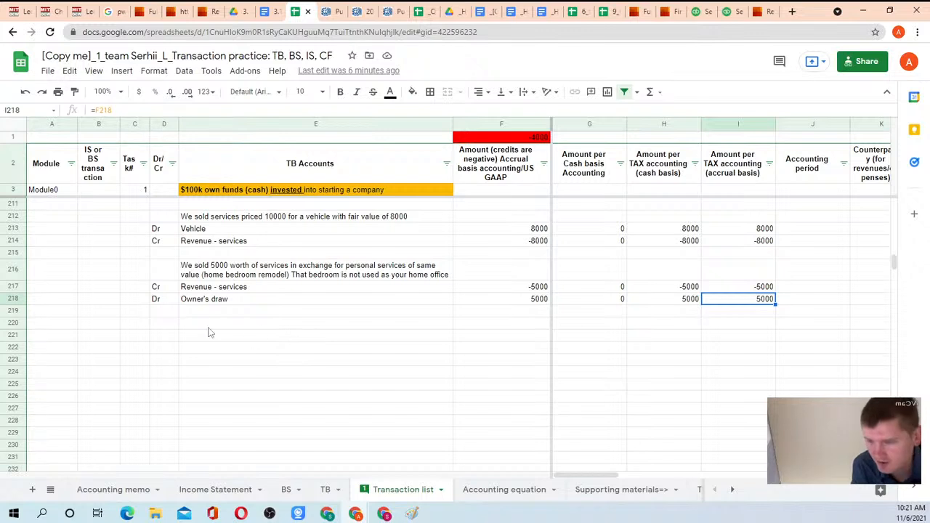
left_click_drag(166, 270, 773, 304)
left_click(771, 303)
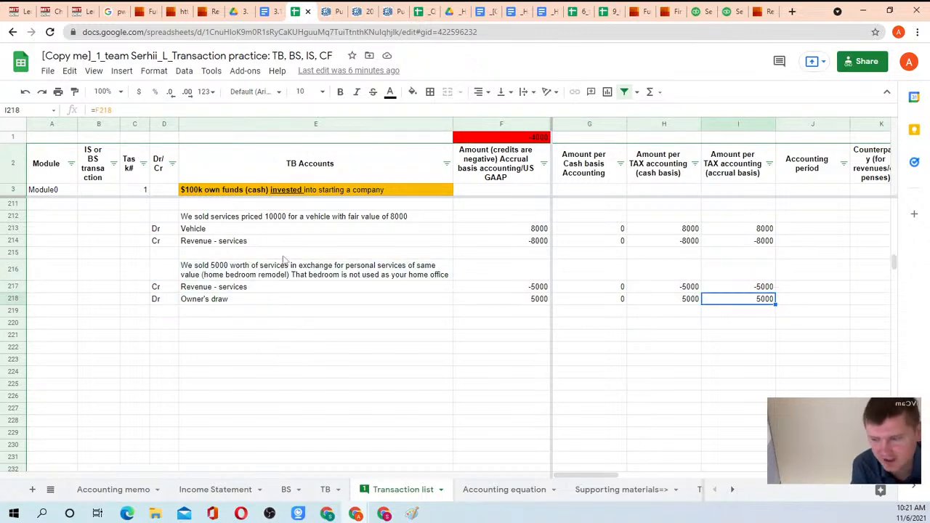
left_click(173, 269, "shift")
left_click(754, 305)
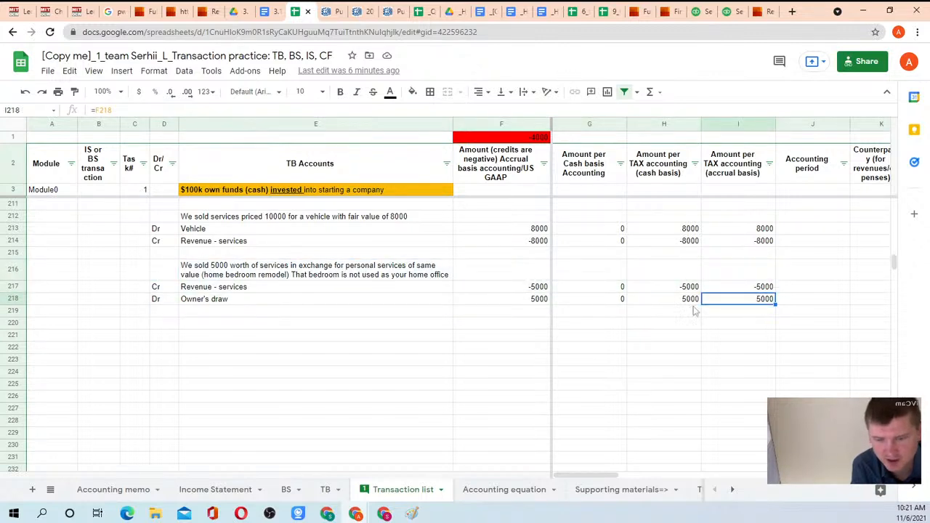
left_click(161, 277, "shift")
left_click(741, 312)
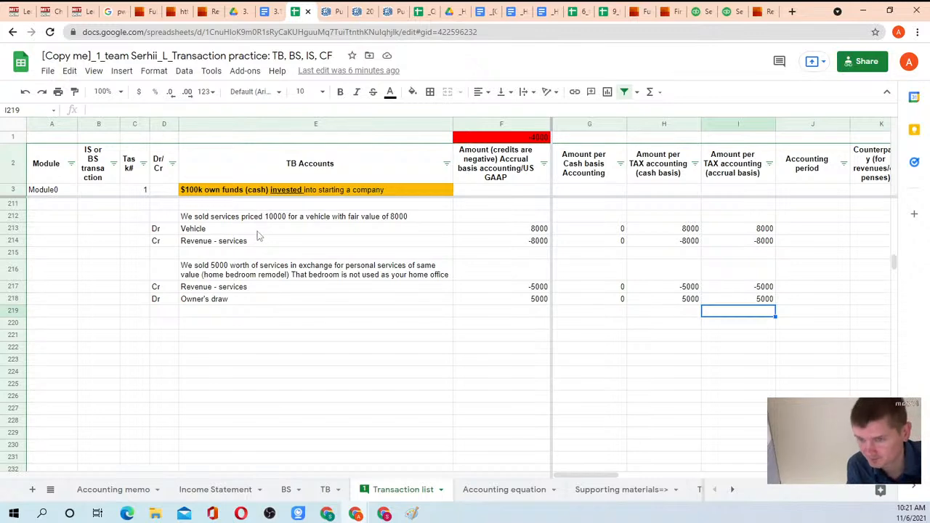
- Switch to the 3.1.1 Revenue recognition document in Google Docs and review the ASC 606-10-20 definition of revenue
left_click(269, 13)
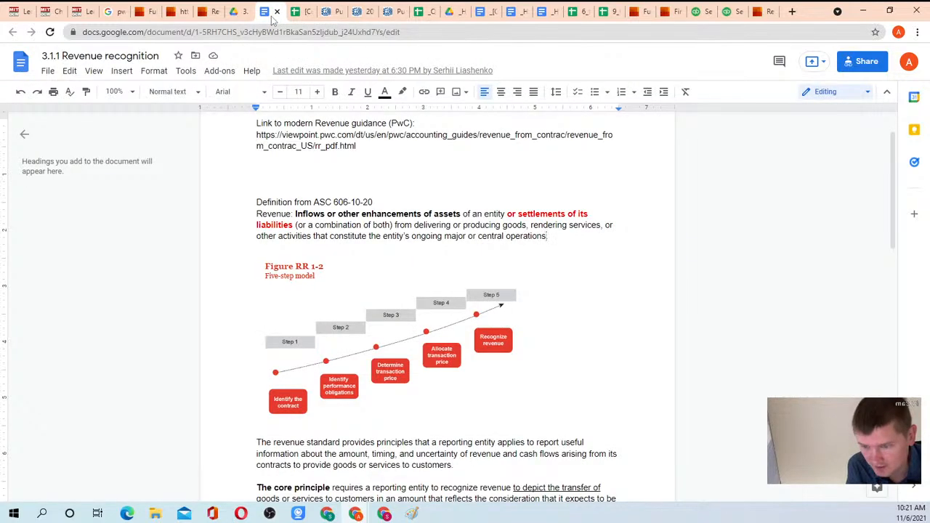
scroll(301, 148, "down", 1)
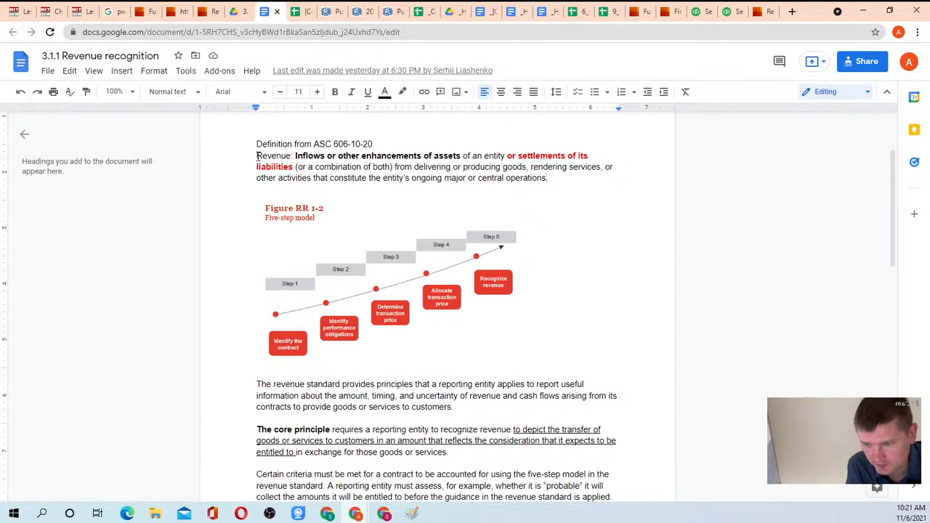
left_click_drag(256, 155, 552, 174)
left_click(552, 177)
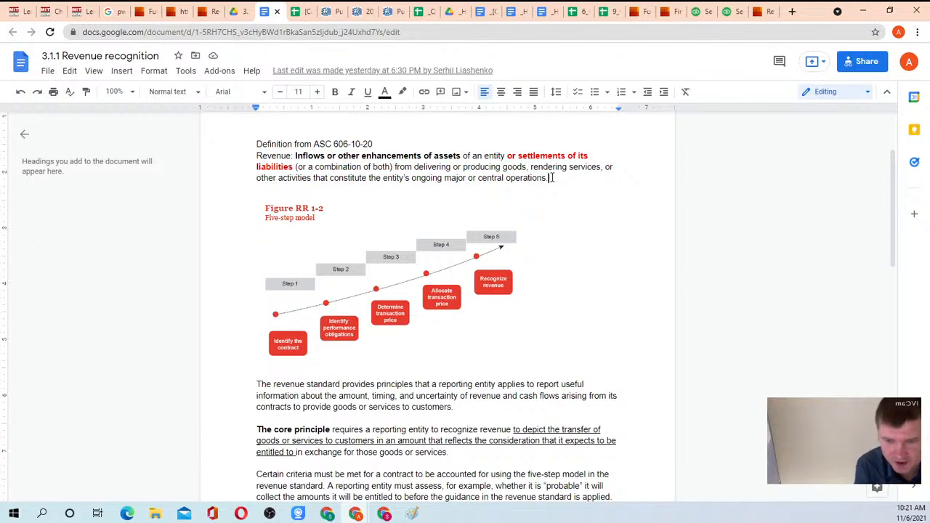